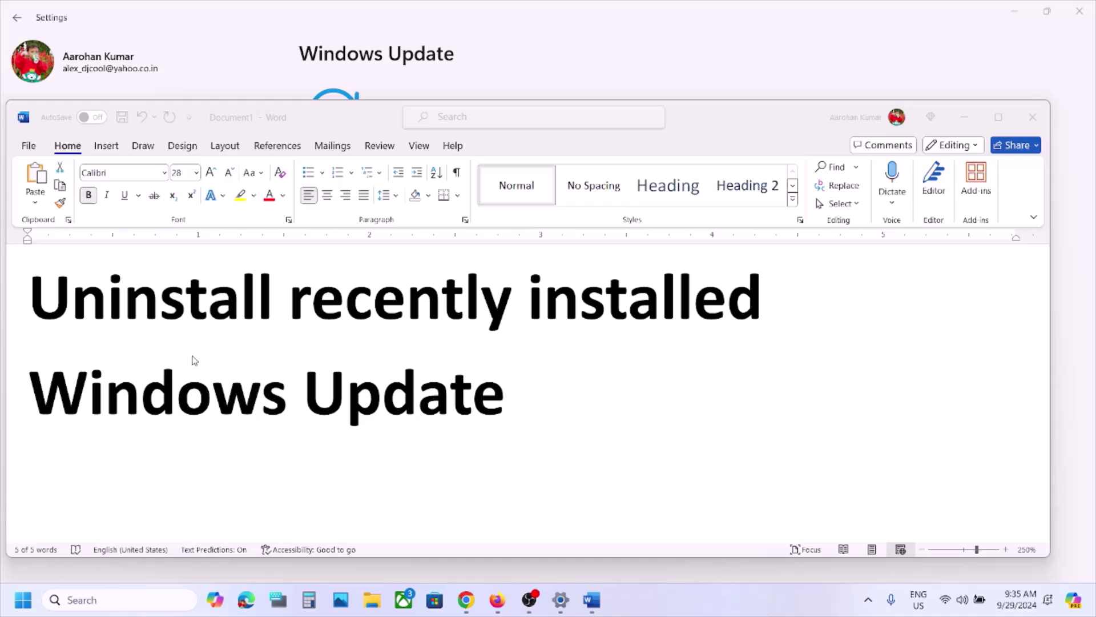
triple_click(23, 313)
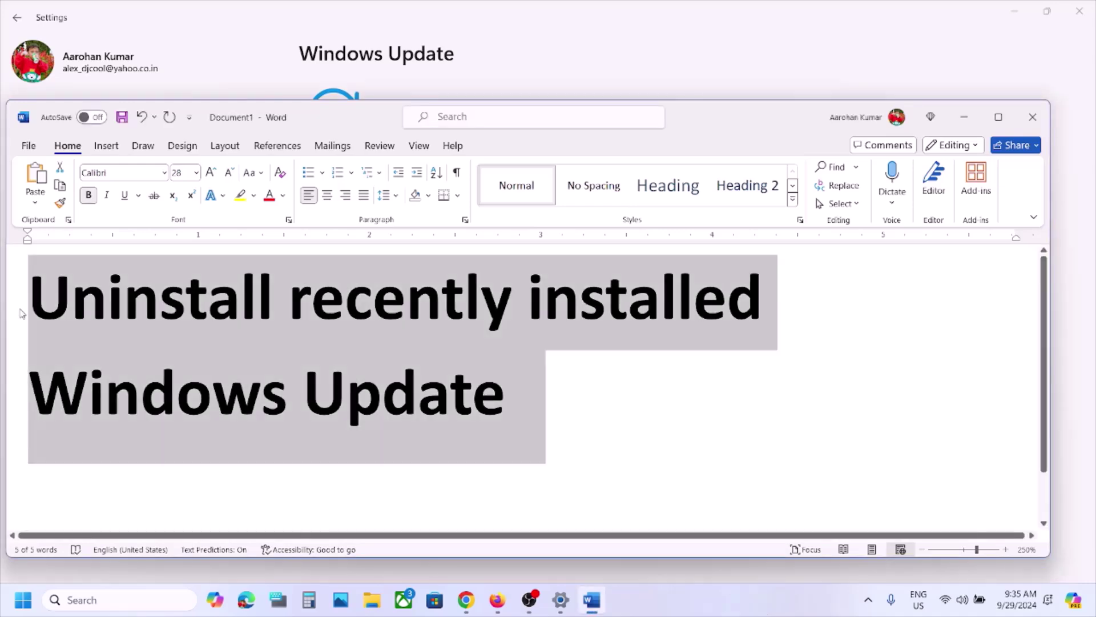
click(542, 384)
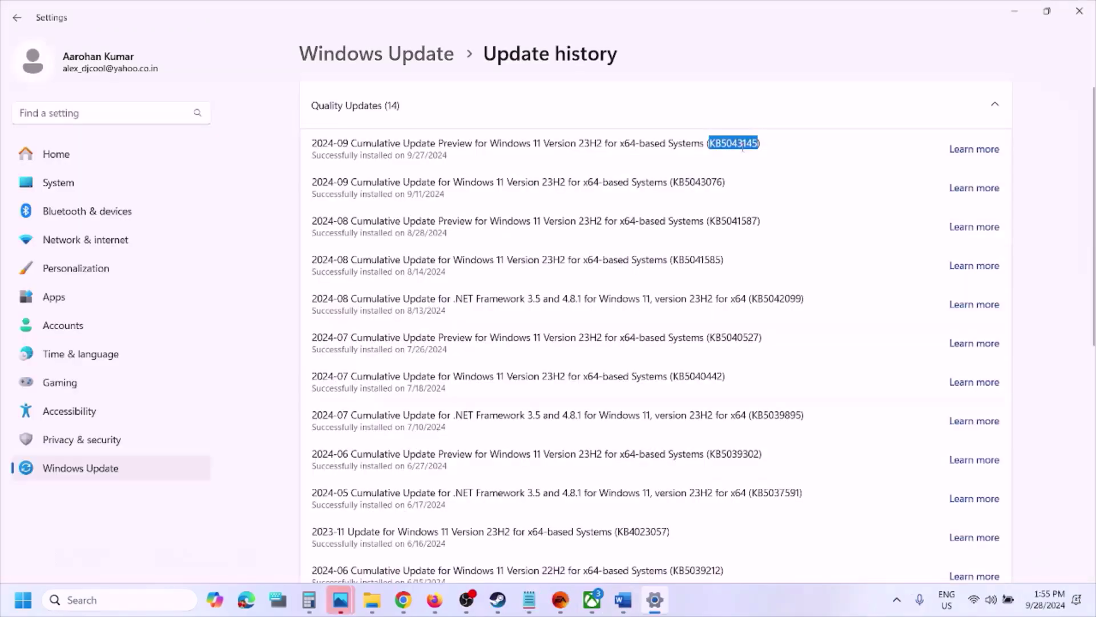
Open the list of updates that can be uninstalled from the Windows Update history
click(99, 468)
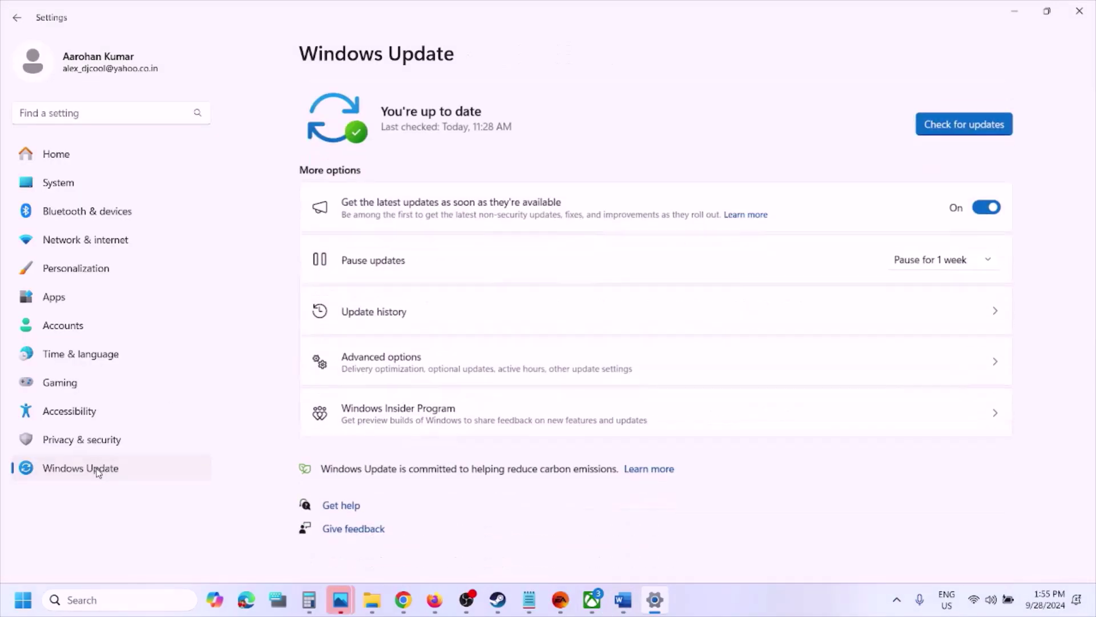
click(455, 307)
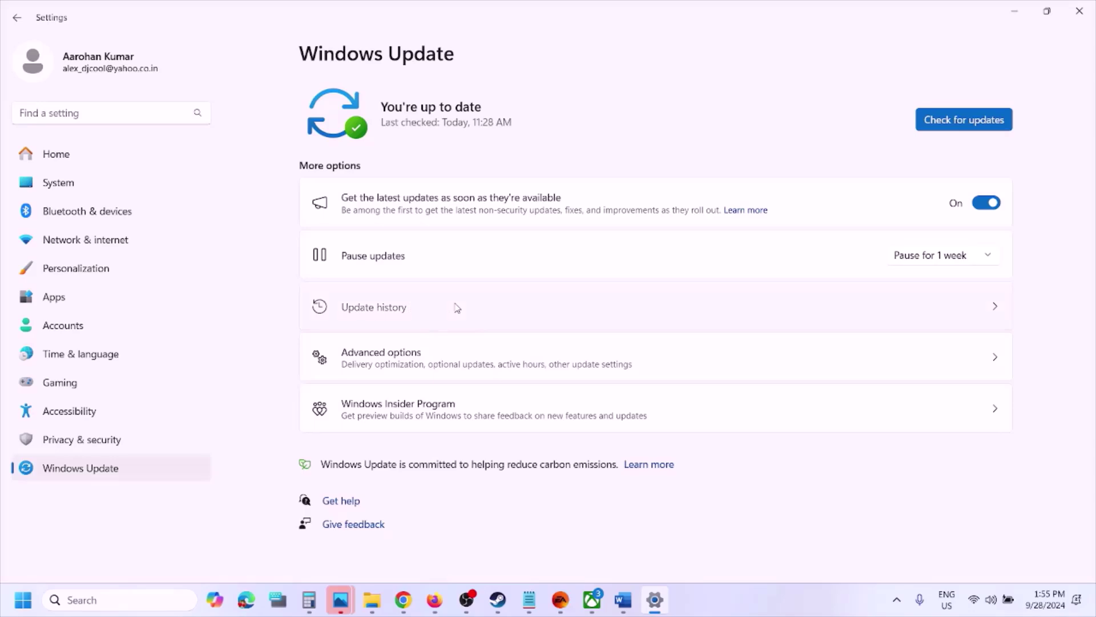
scroll(455, 302, down, 8)
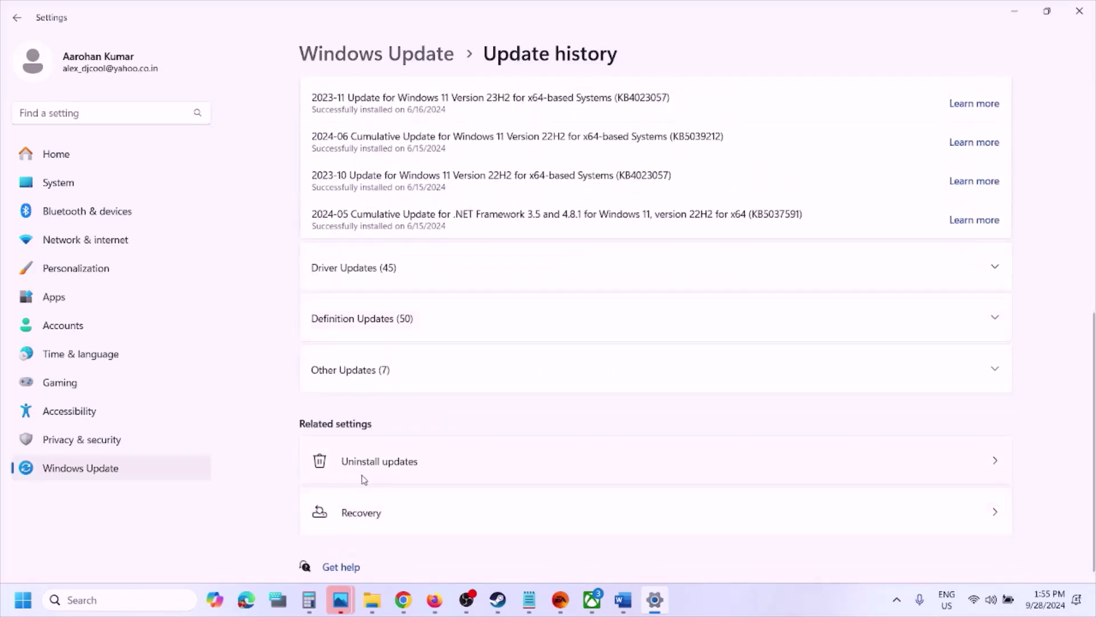
click(394, 465)
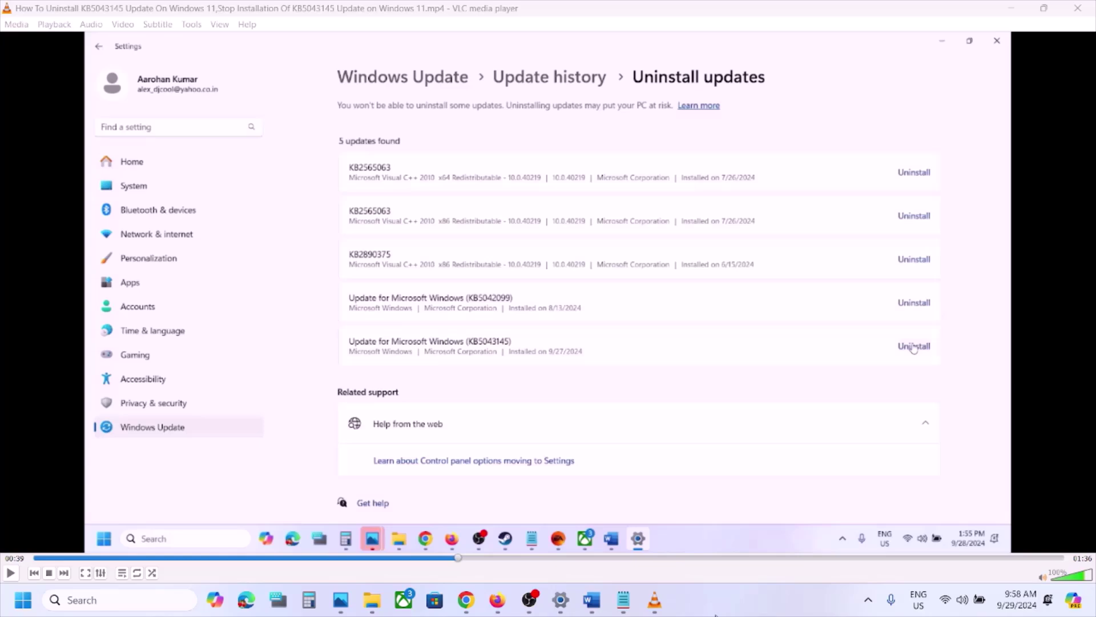
key(f)
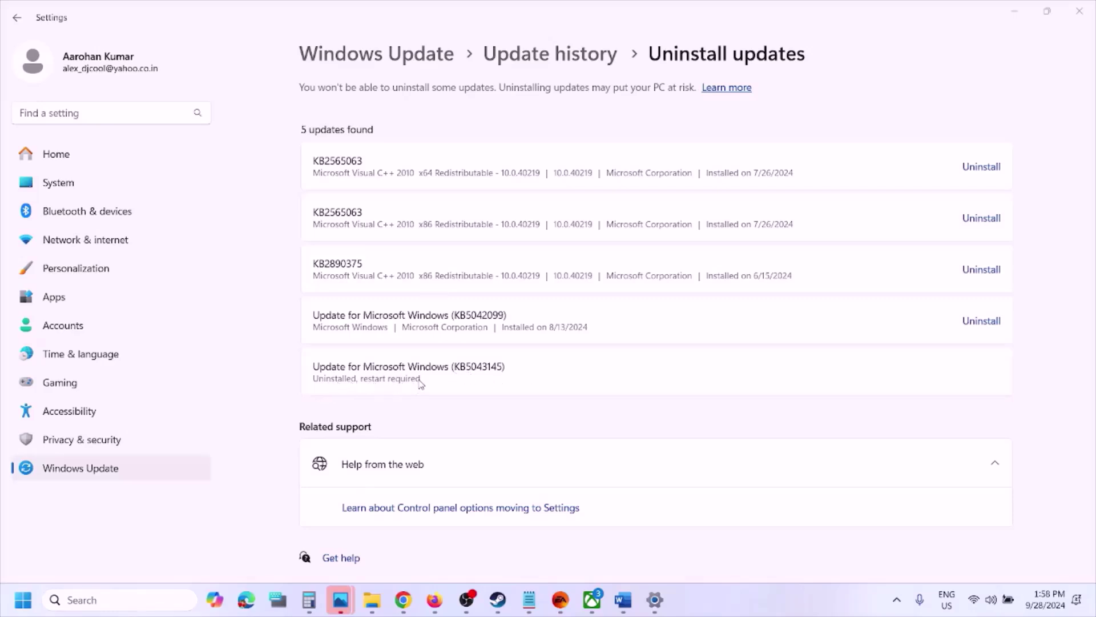
View the Restart option among the computer's power choices and dismiss them without restarting
click(23, 601)
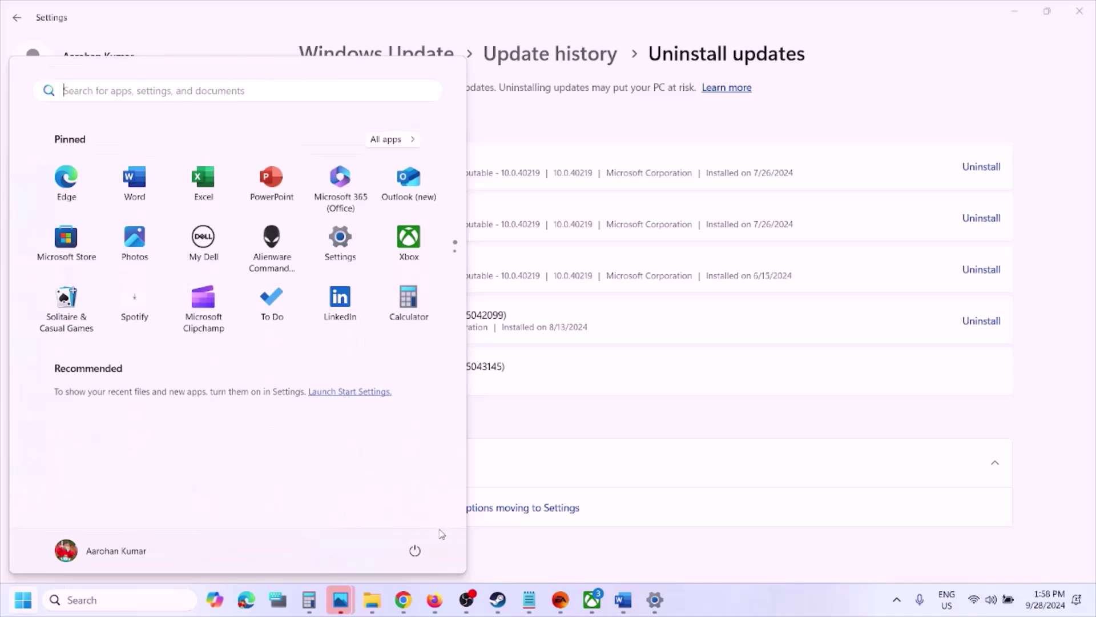
click(418, 558)
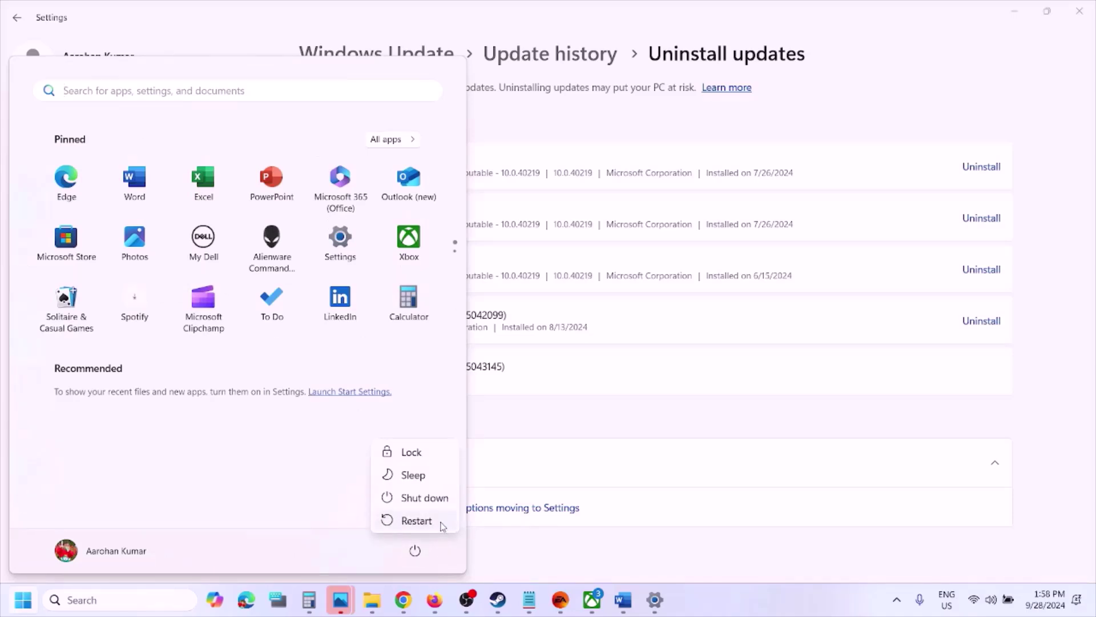
click(662, 571)
click(662, 570)
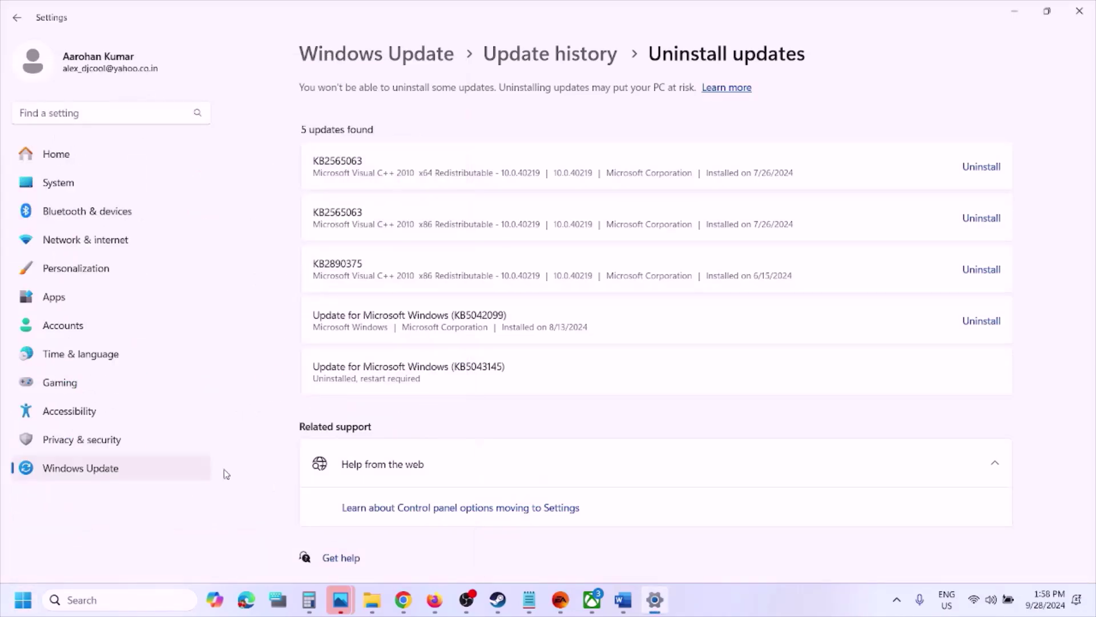
Pause Windows updates for 1 week and view the available choices for extending the pause
click(119, 469)
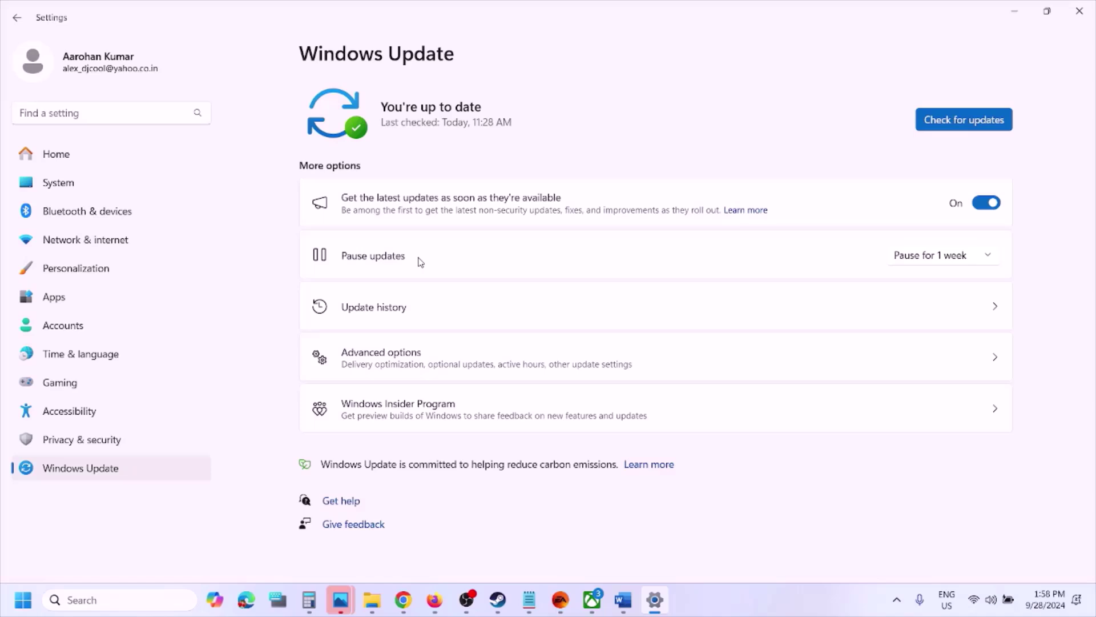
click(948, 260)
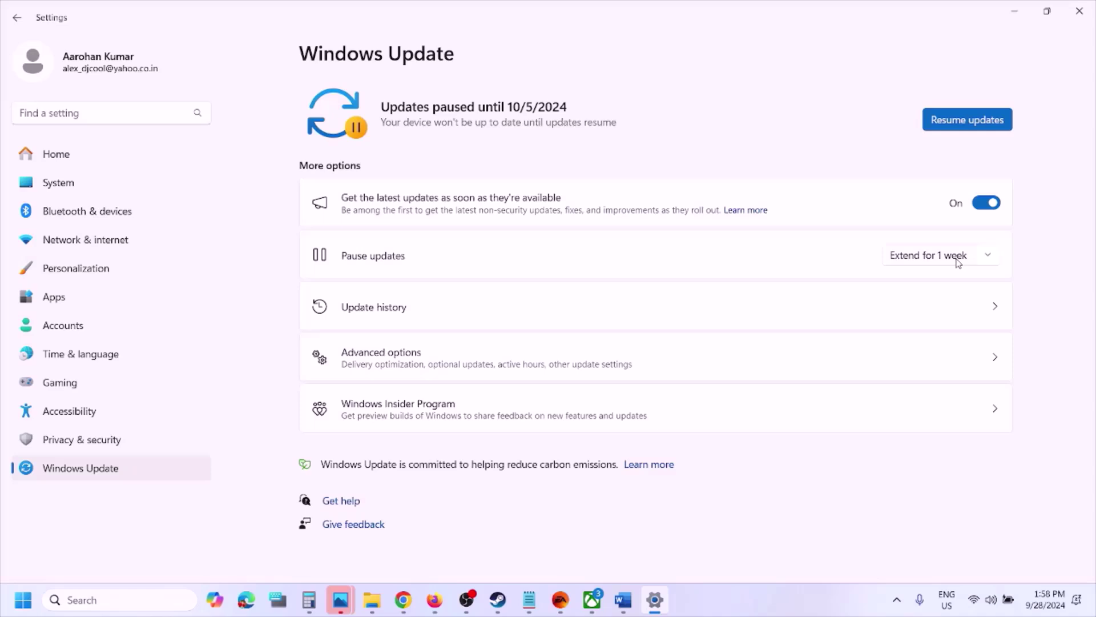
click(989, 258)
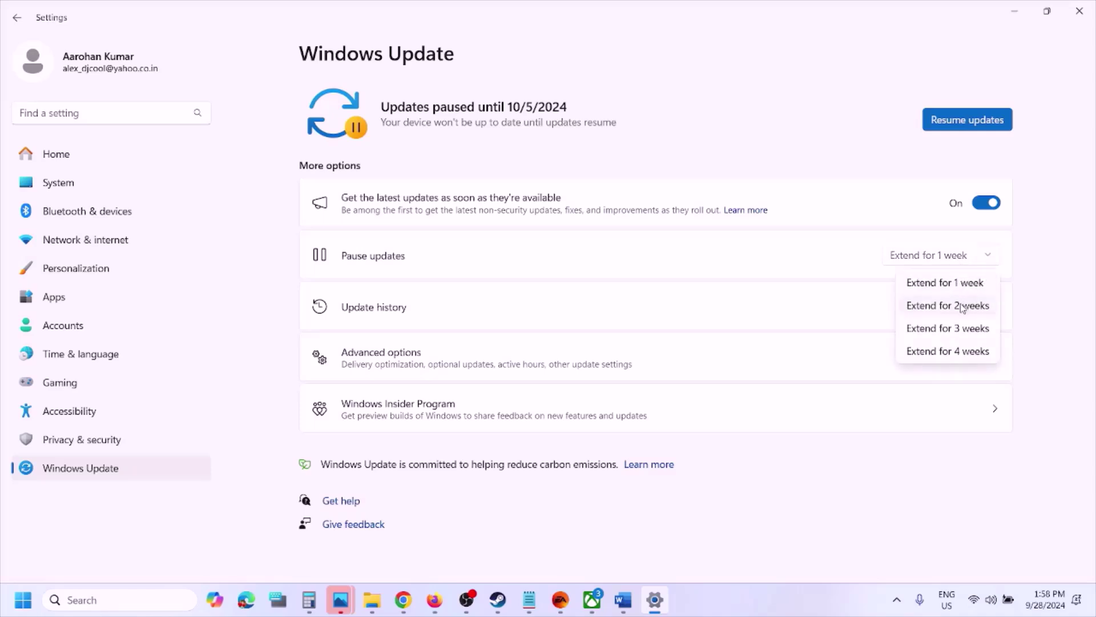
click(838, 112)
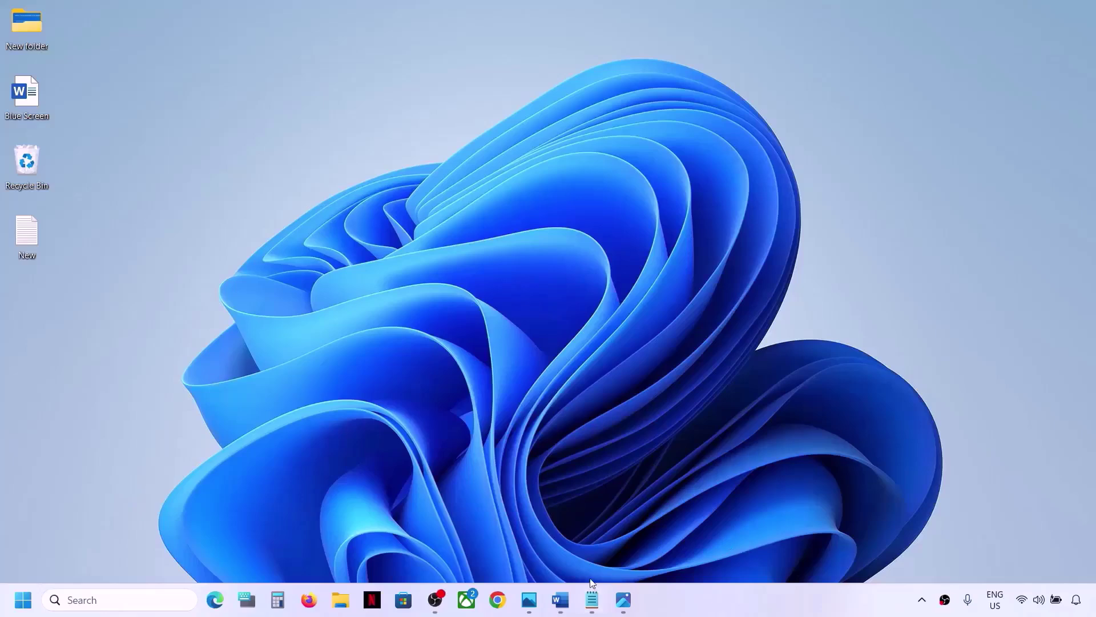
Minimize the Blue Screen document and check for new updates on the Windows Update page of Settings
click(560, 600)
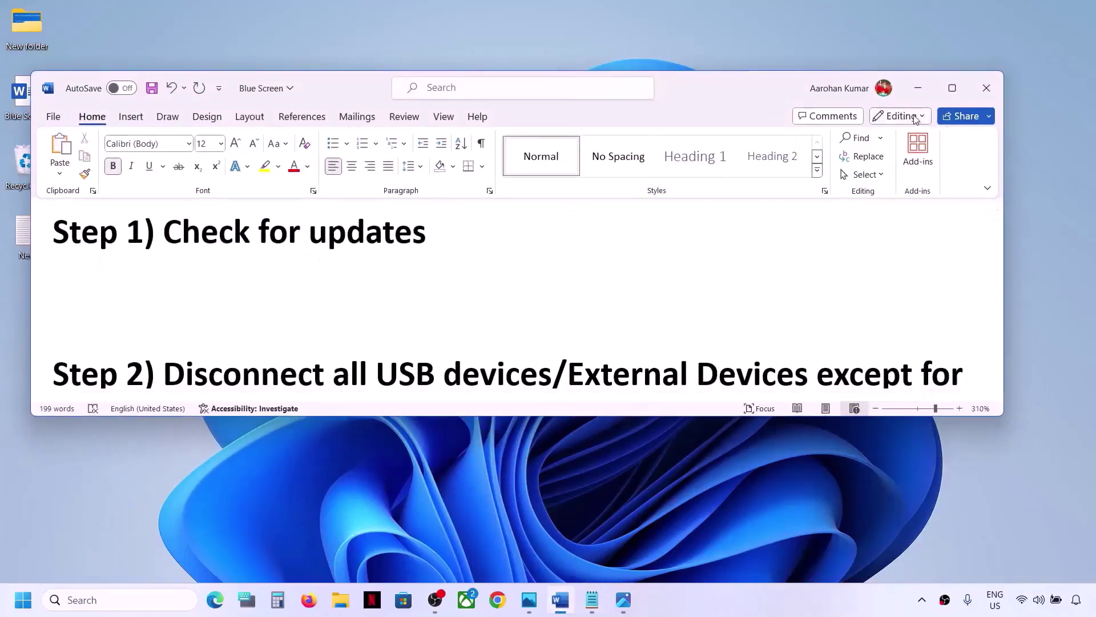
click(918, 88)
click(23, 599)
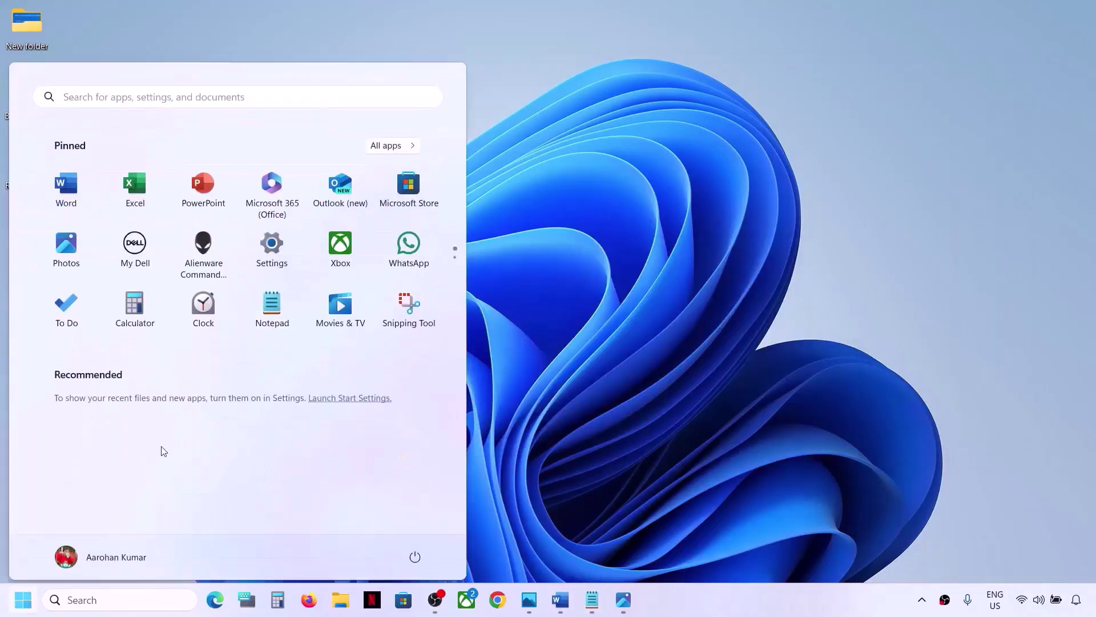
click(272, 246)
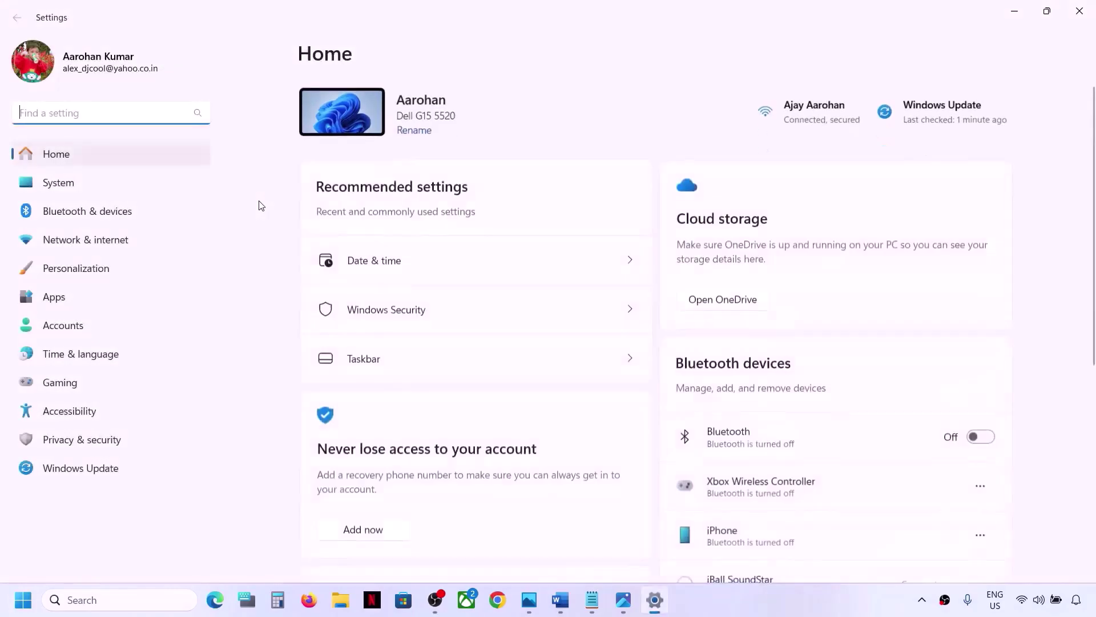
click(85, 470)
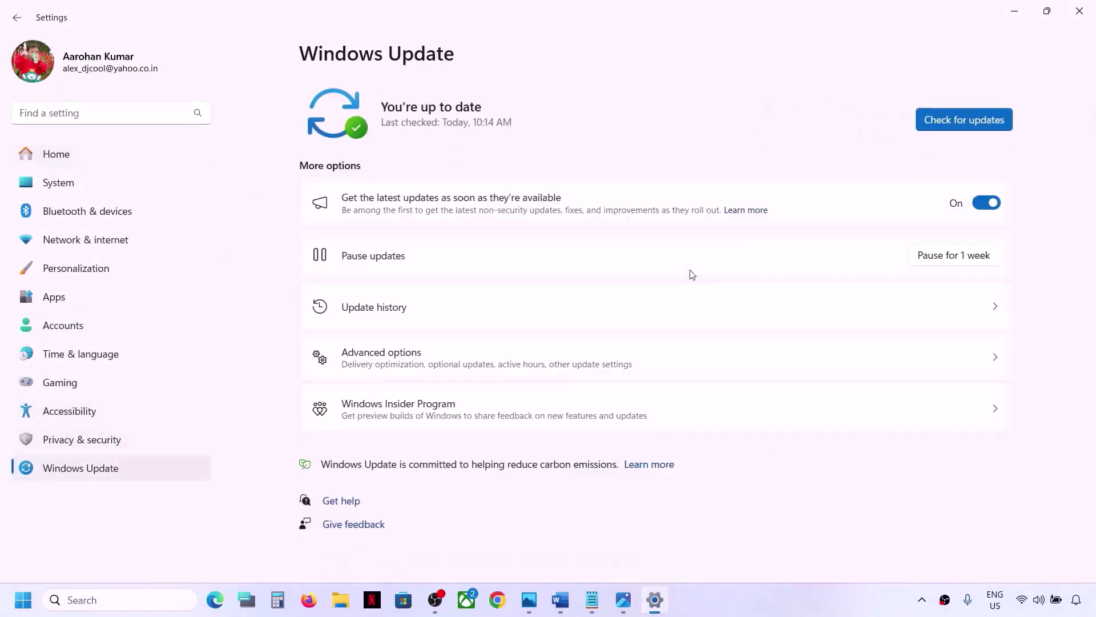
click(936, 123)
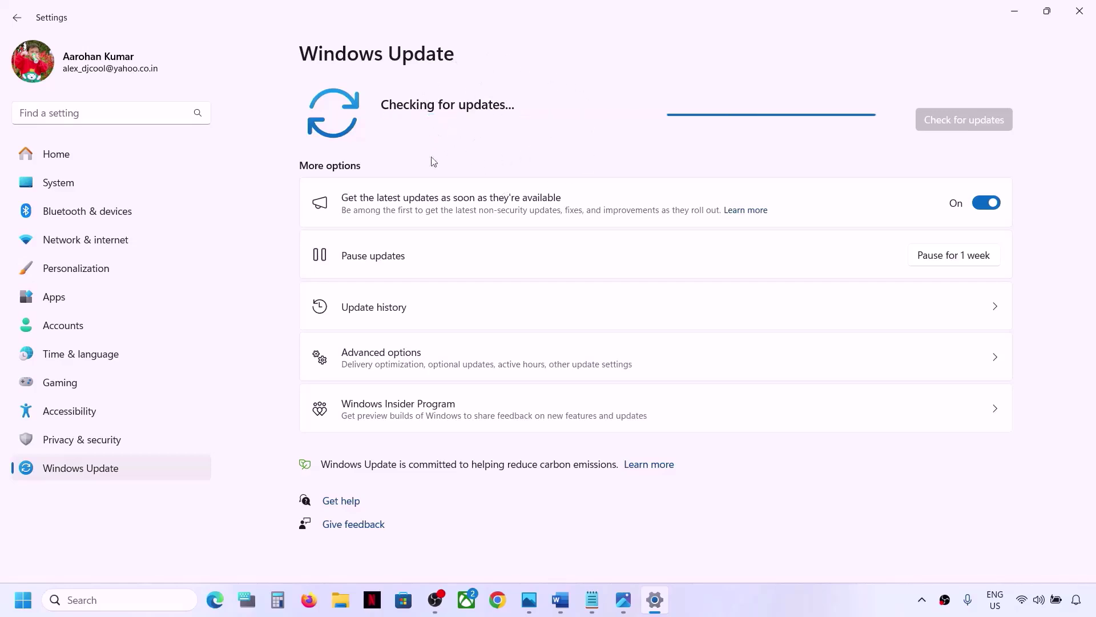
View the power choices with Restart during the update check and close them without restarting
click(23, 600)
click(414, 550)
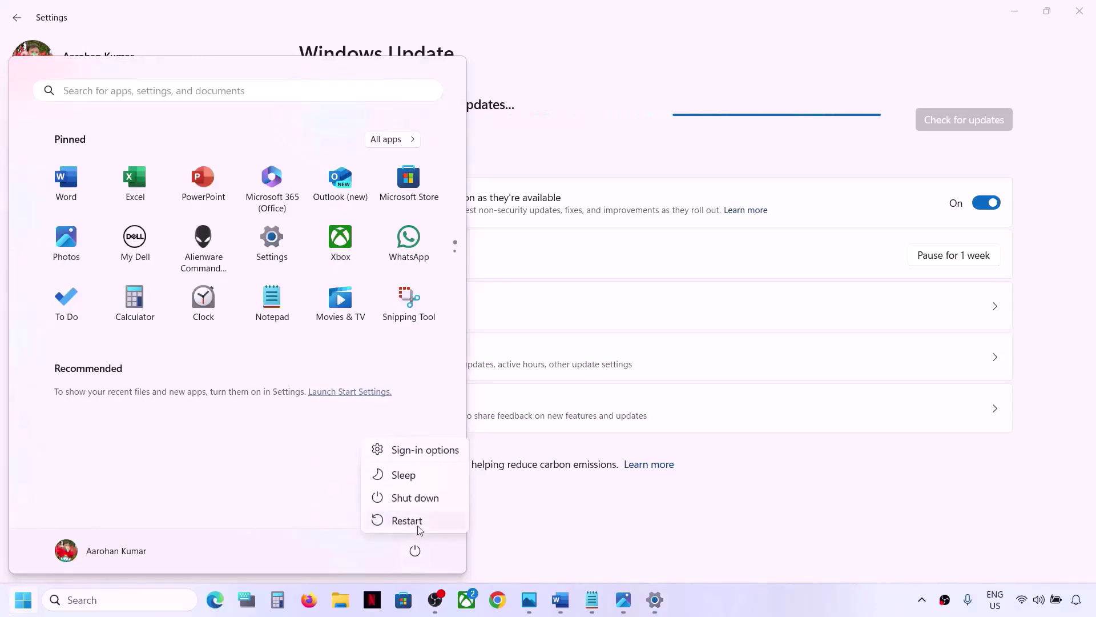
click(583, 522)
click(588, 521)
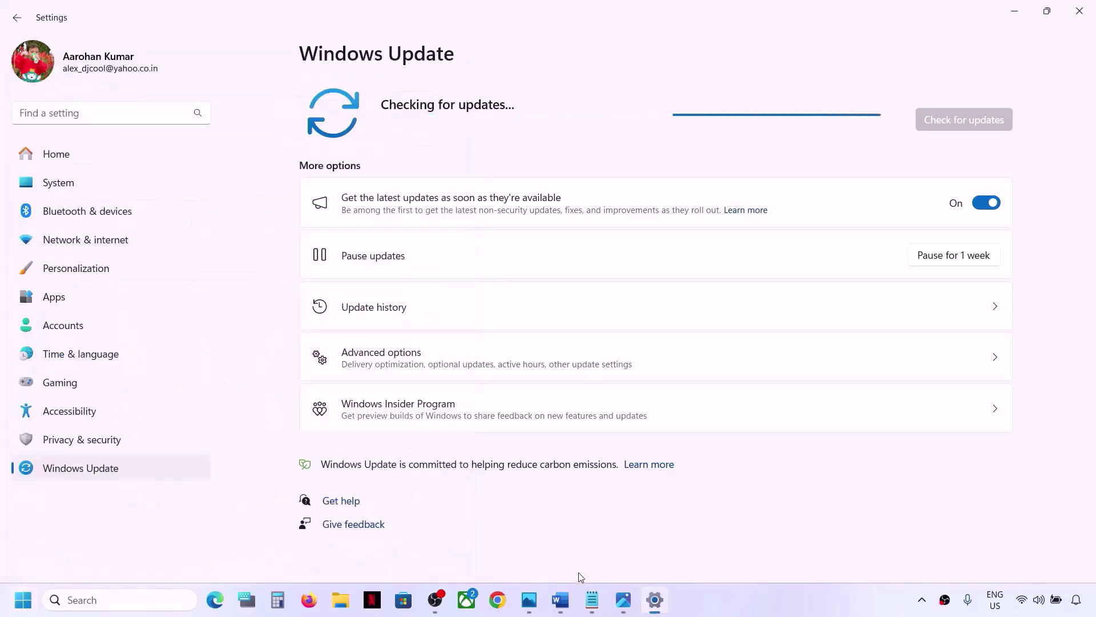
Switch to the Blue Screen document in Word and read Step 2, highlighting its instructions on disconnecting devices and closing third-party apps
click(560, 599)
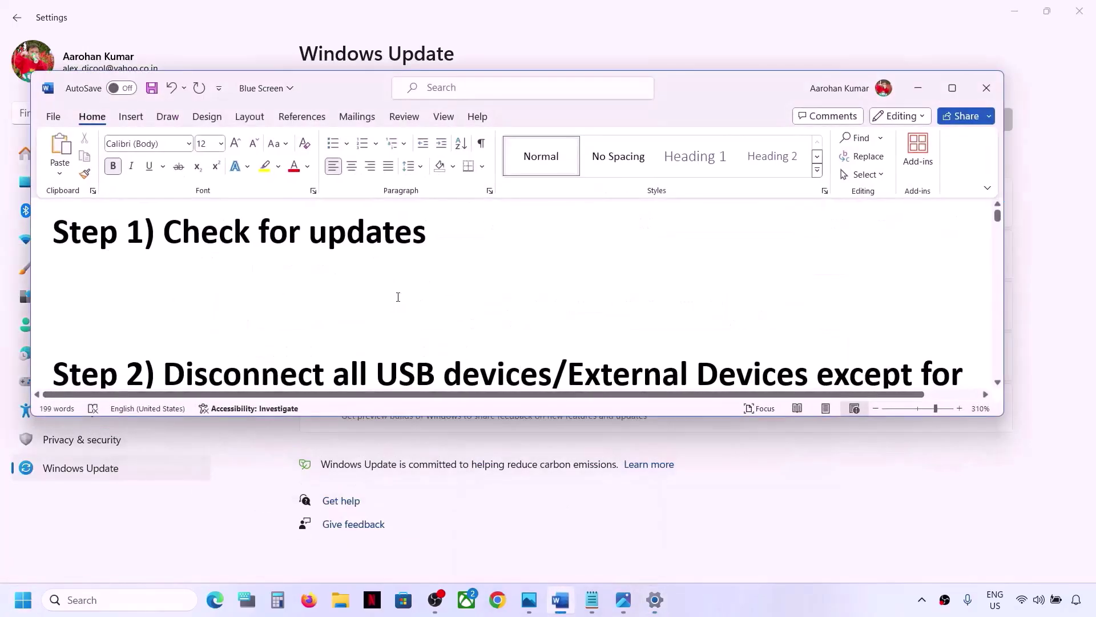
click(952, 88)
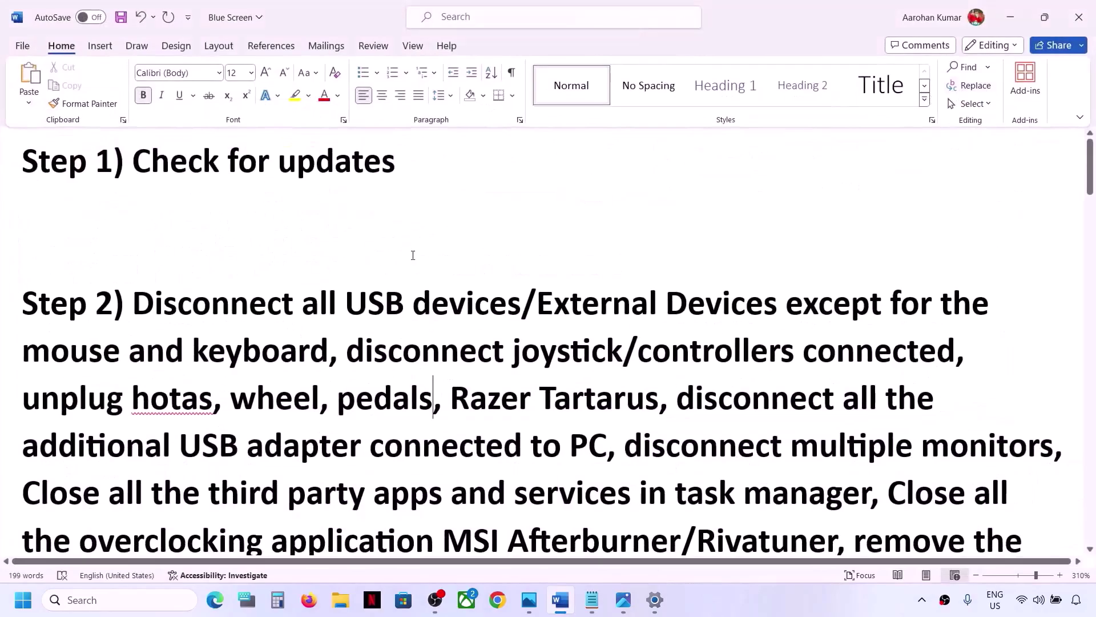
drag(134, 306, 287, 354)
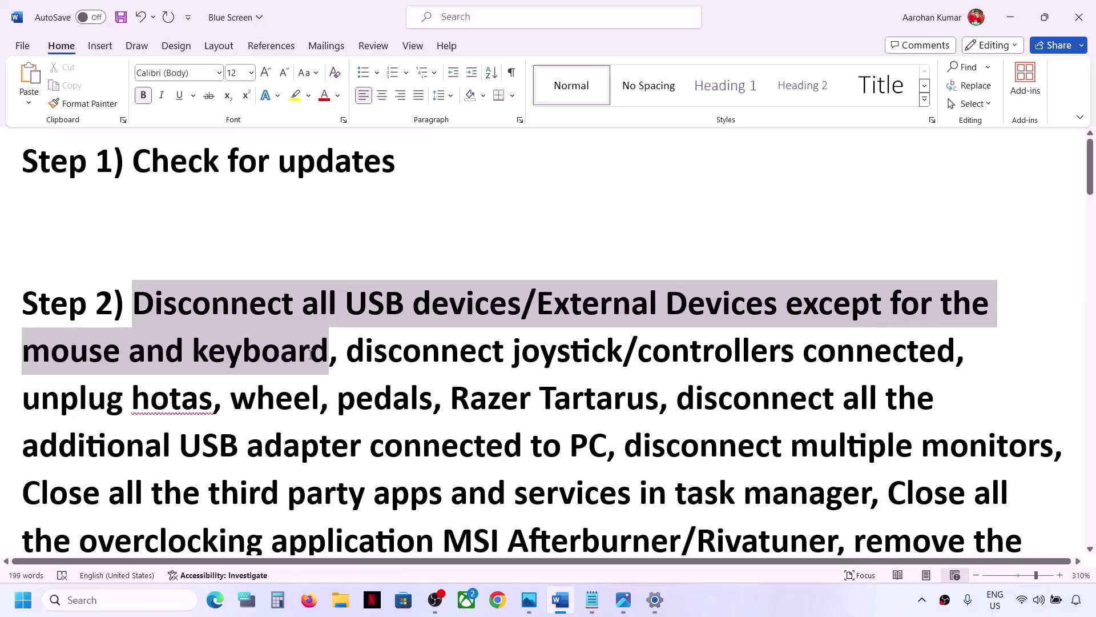
click(261, 357)
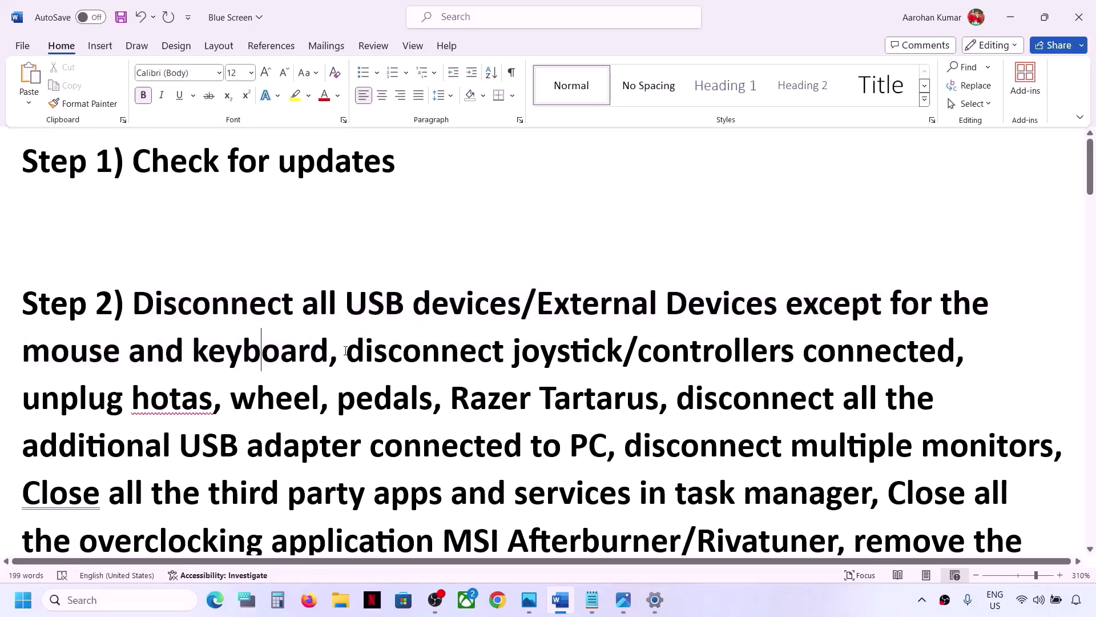
drag(346, 350, 945, 357)
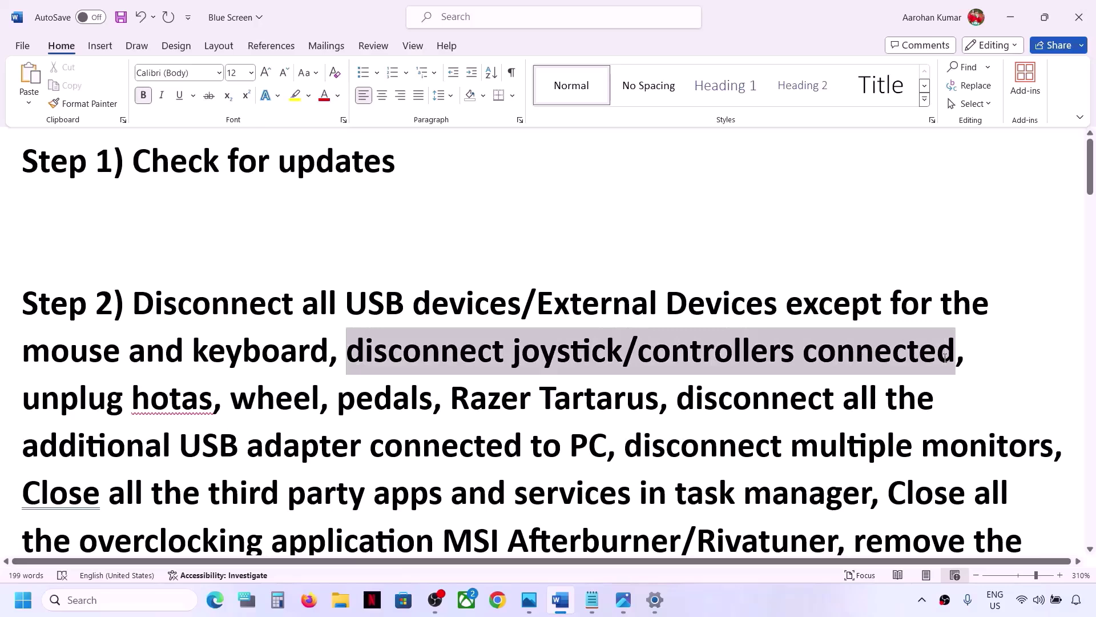
drag(799, 351, 871, 359)
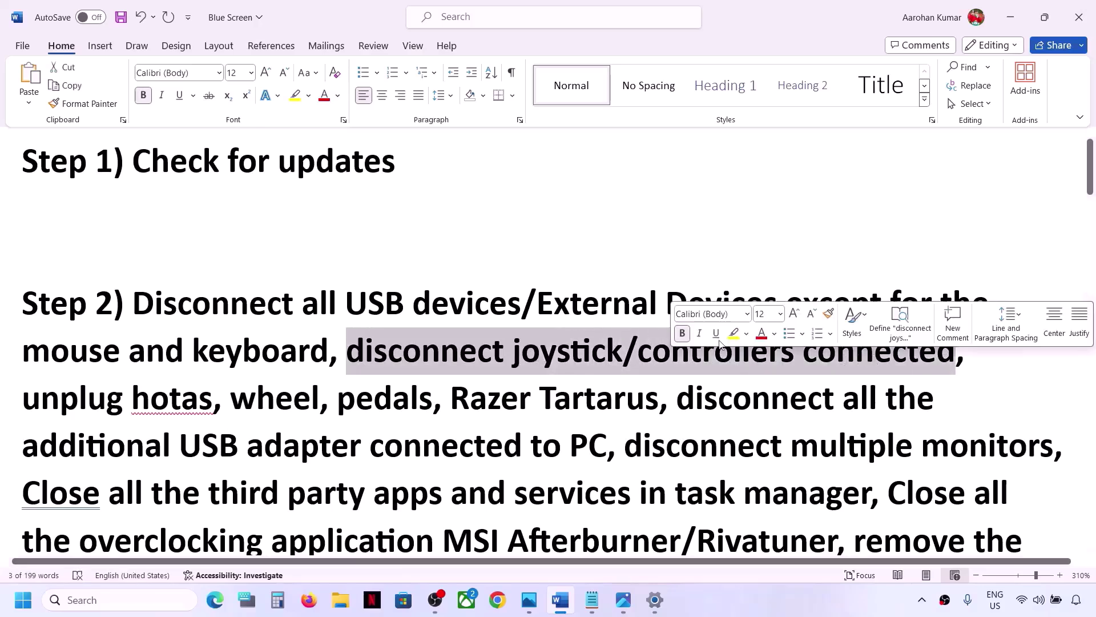
drag(20, 398, 600, 448)
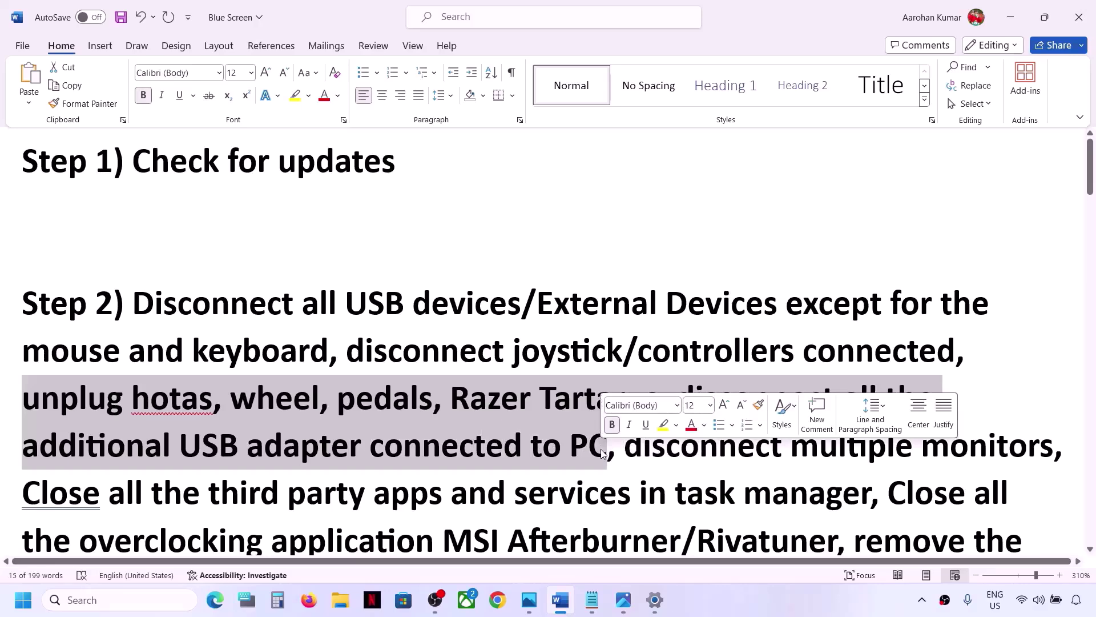
scroll(645, 236, down, 3)
scroll(646, 236, up, 1)
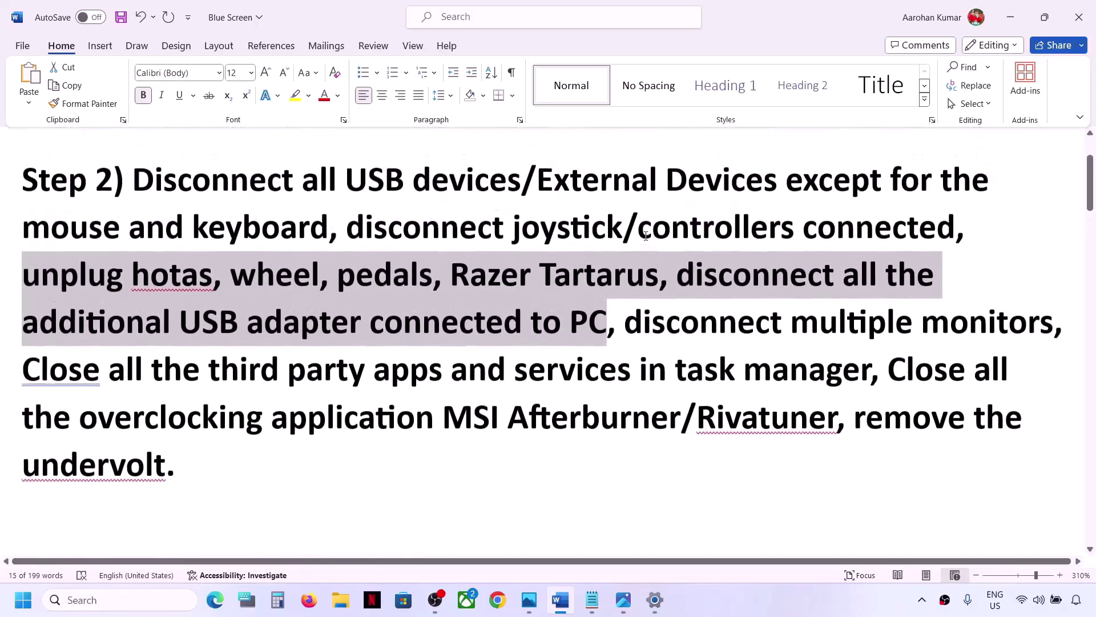
drag(626, 323, 999, 337)
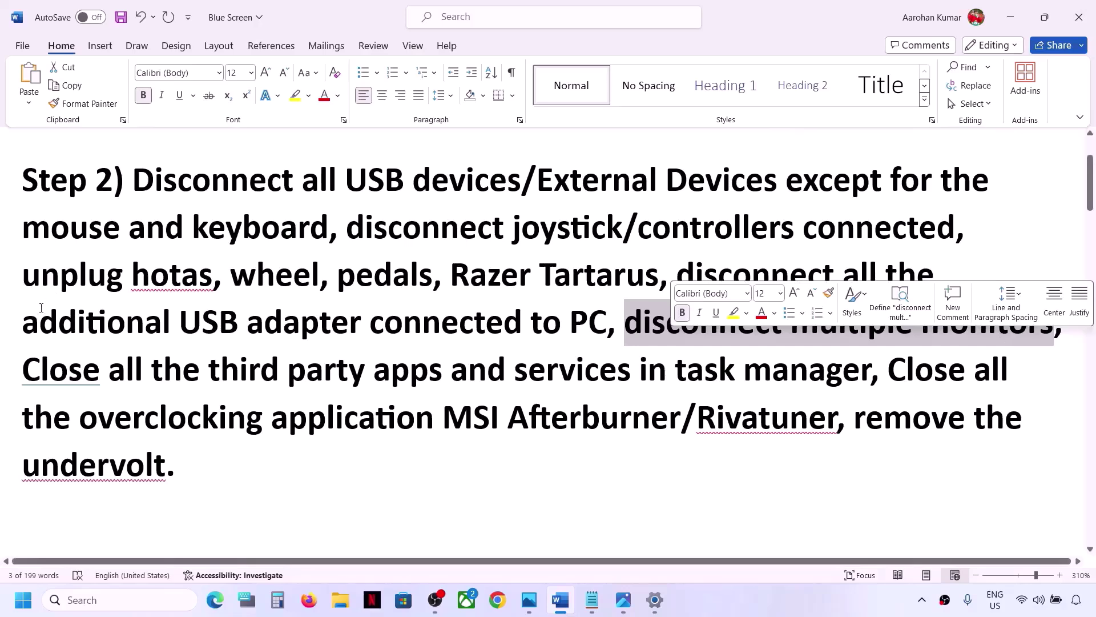
drag(26, 370, 806, 365)
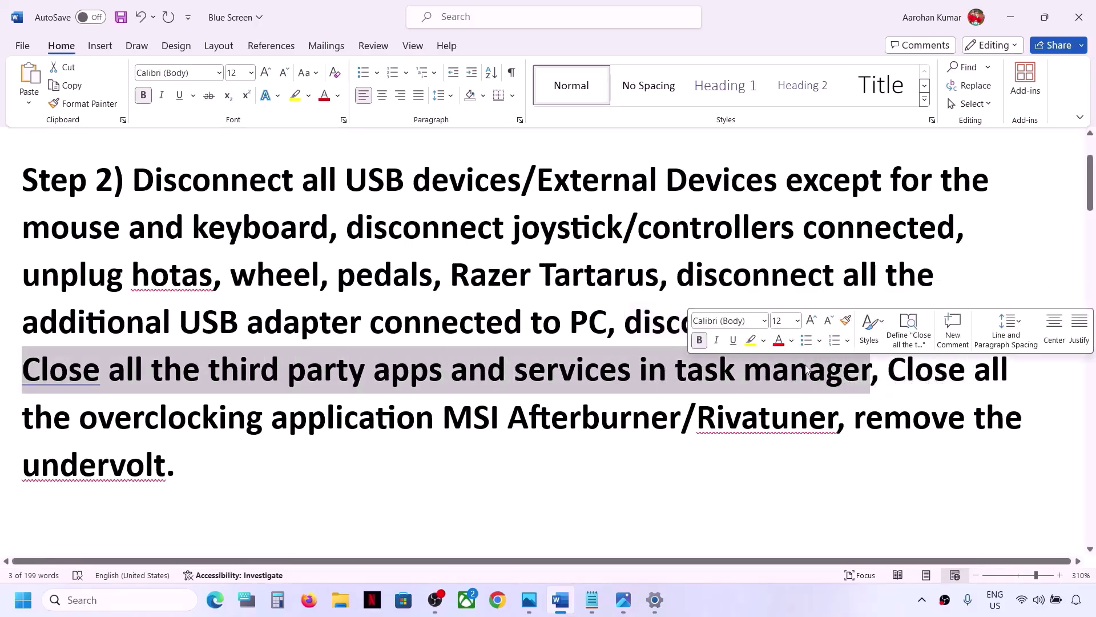
Quit the Discord and Riot Games apps running in the background
click(922, 601)
right_click(895, 557)
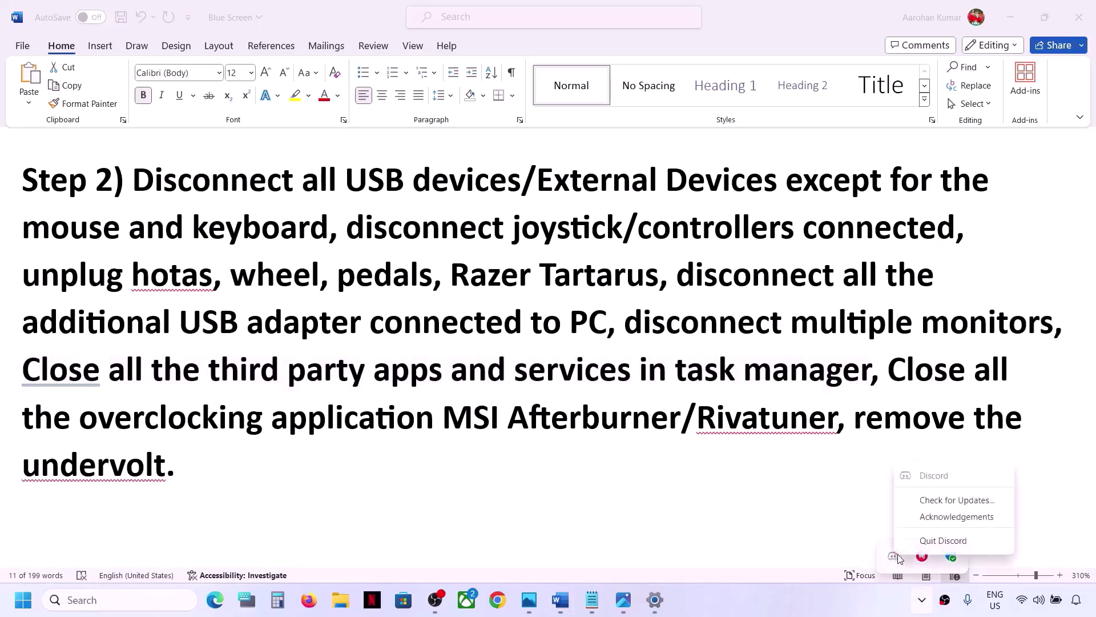
click(932, 541)
click(922, 600)
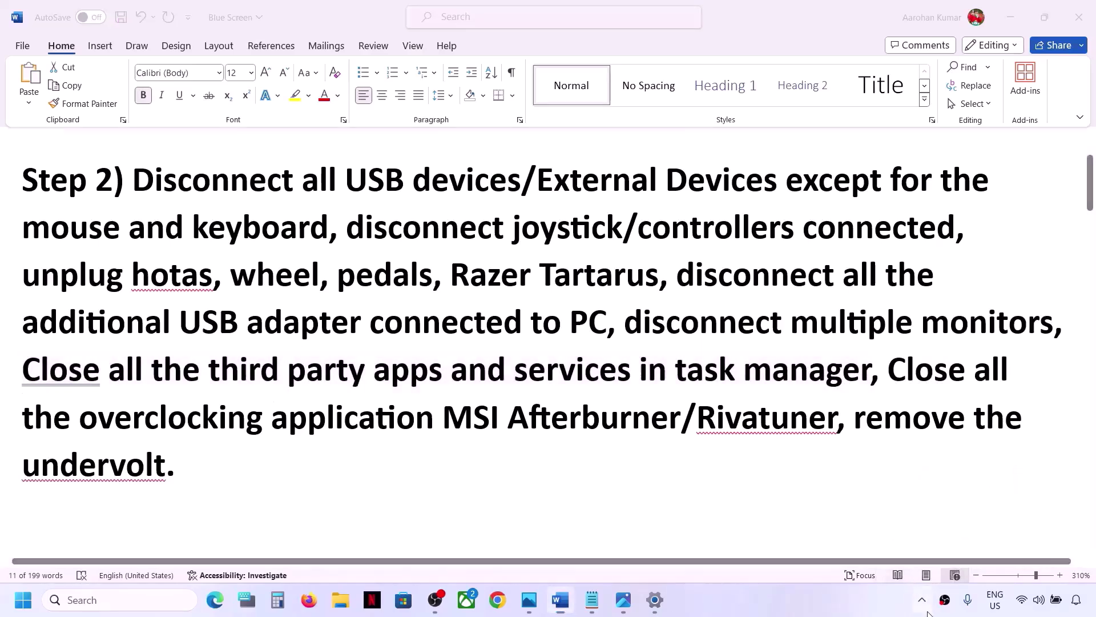
right_click(909, 558)
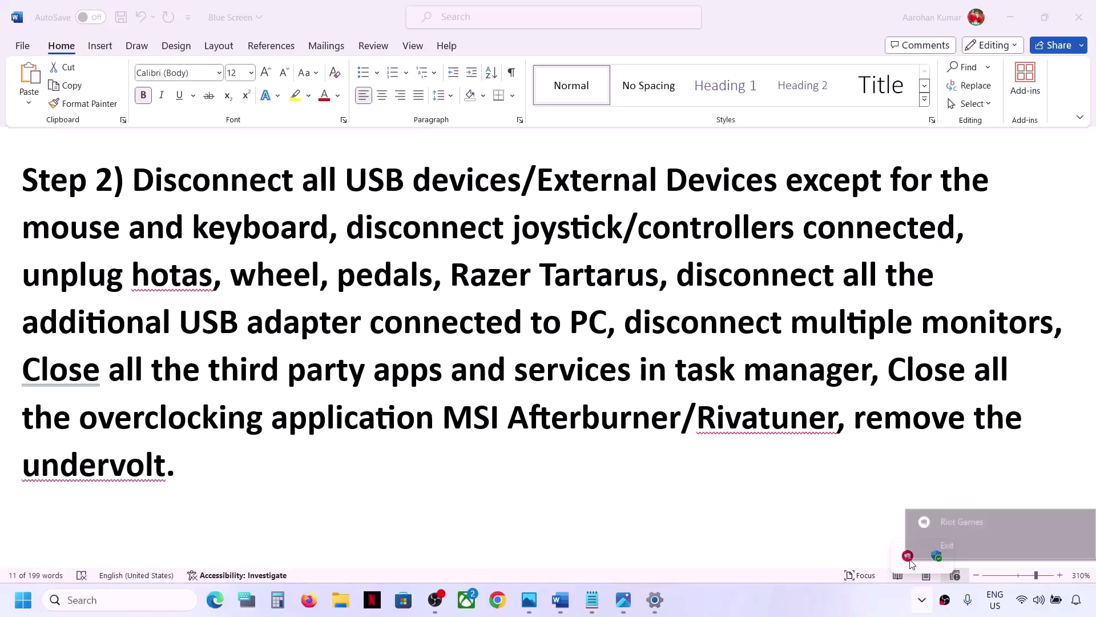
click(948, 545)
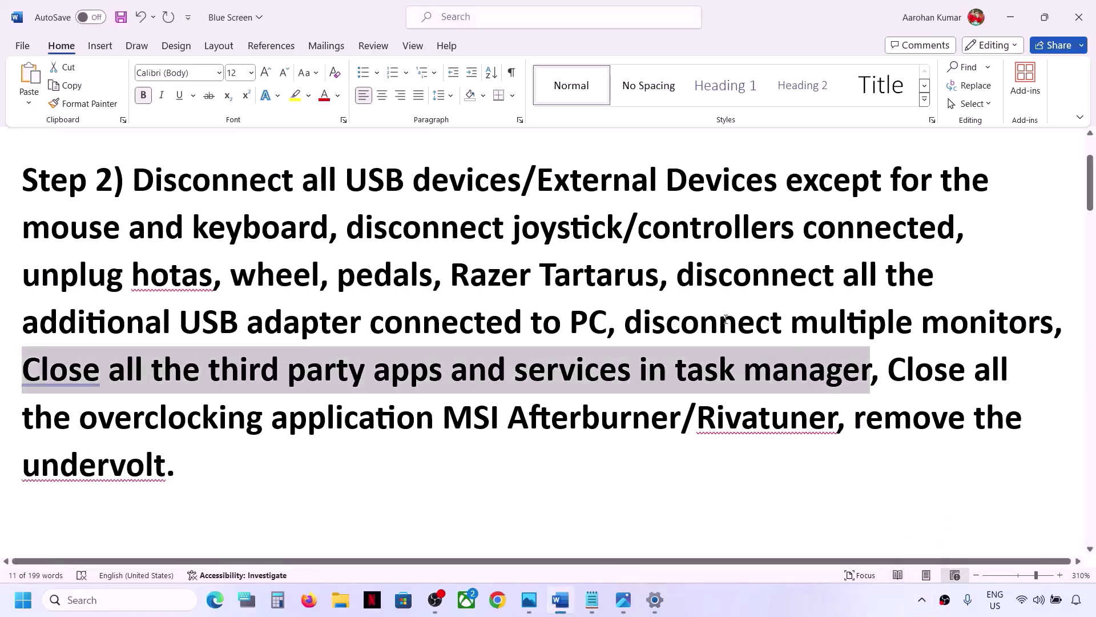
Highlight "services" in Step 2, inspect the available actions for OBS Studio in Task Manager, and close Task Manager without ending it
click(499, 355)
drag(514, 371, 630, 385)
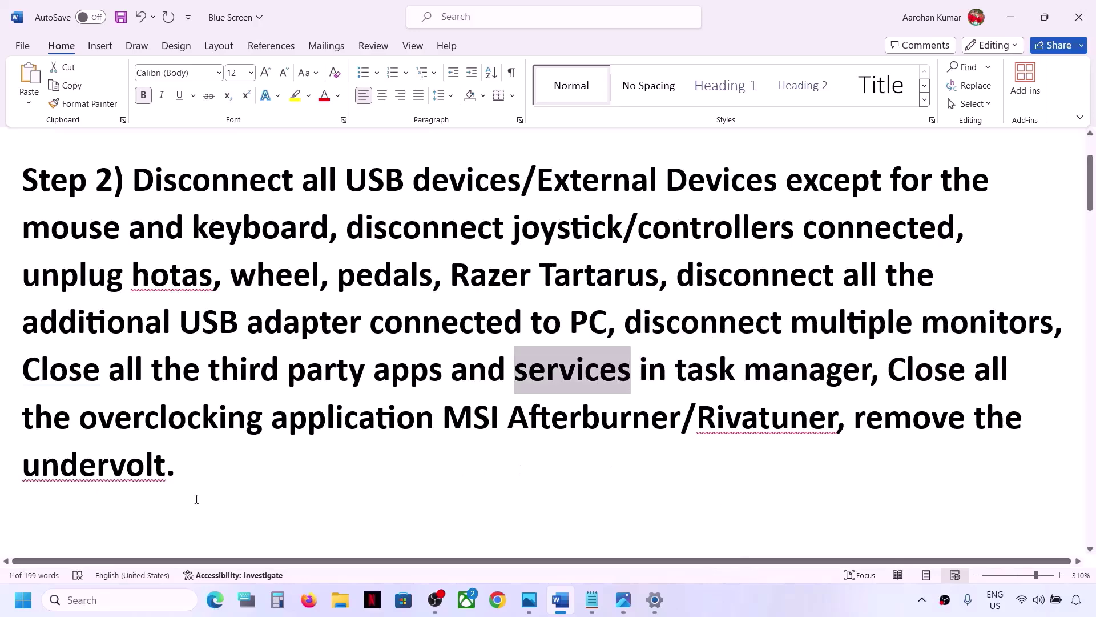
right_click(21, 607)
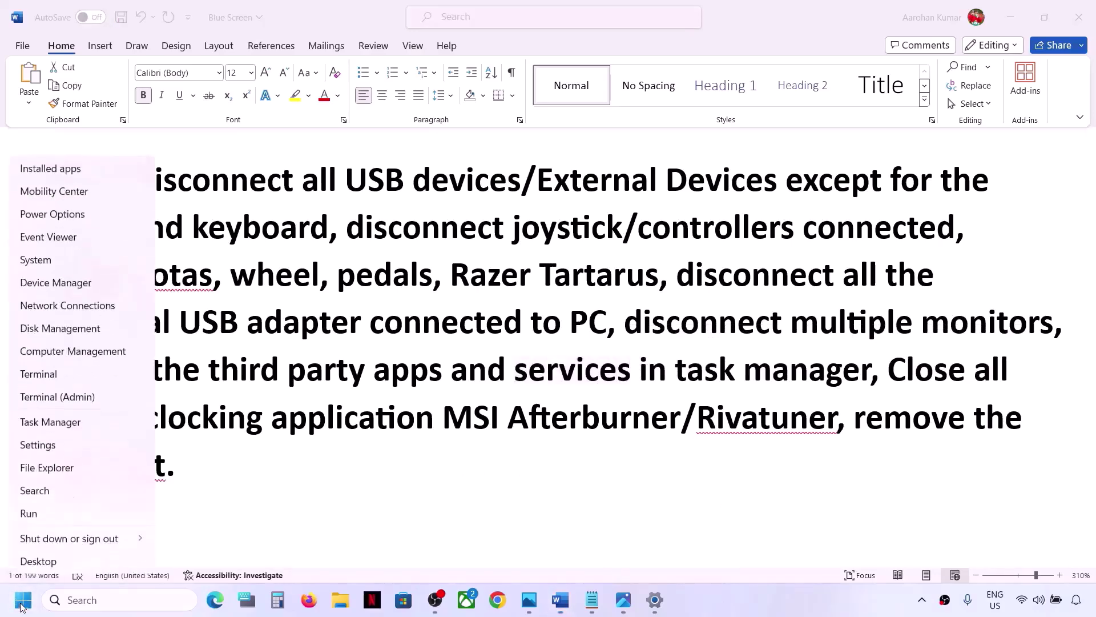
click(60, 424)
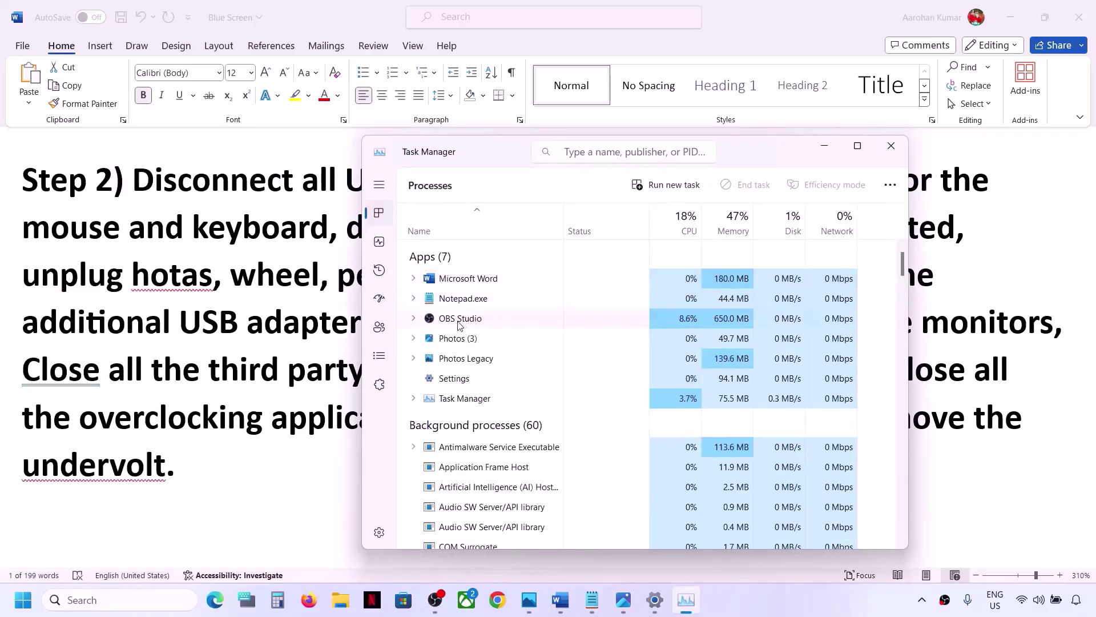
click(460, 324)
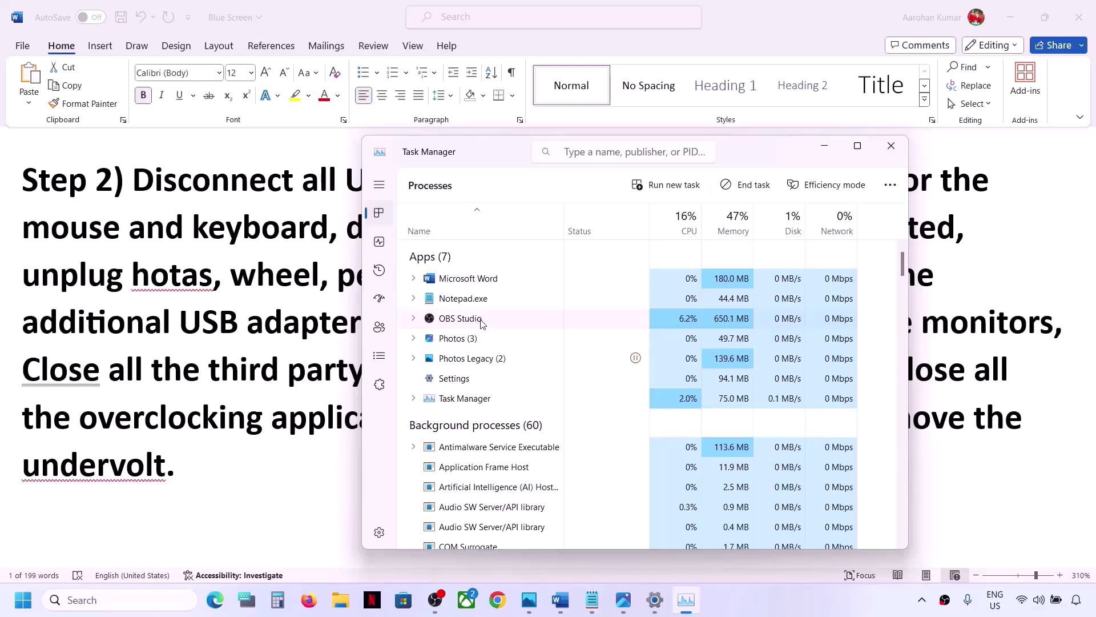
right_click(480, 324)
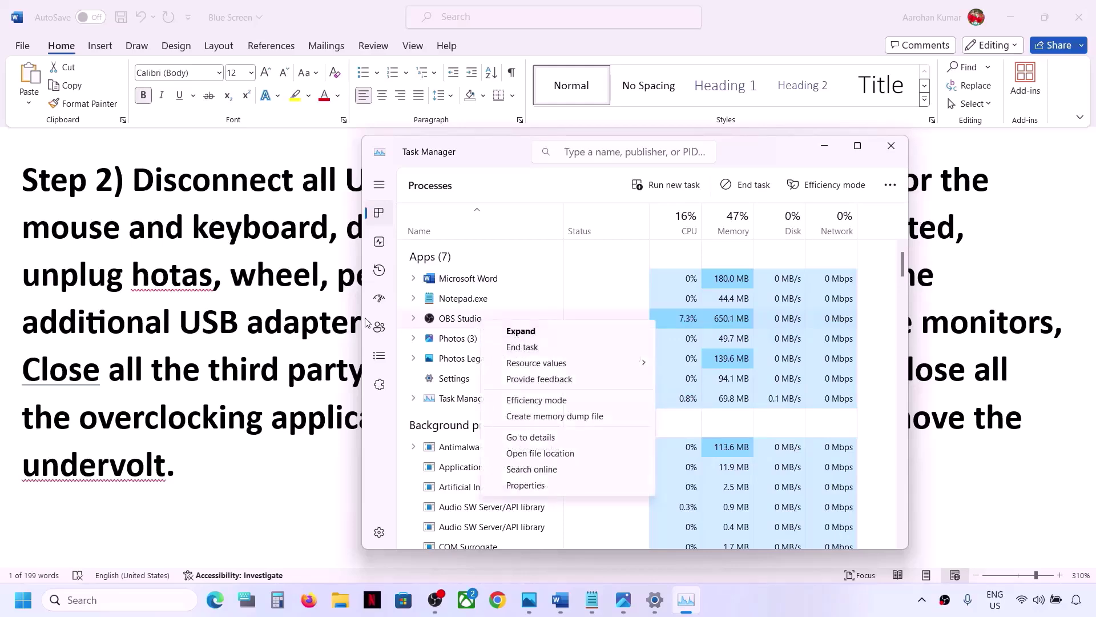
click(389, 474)
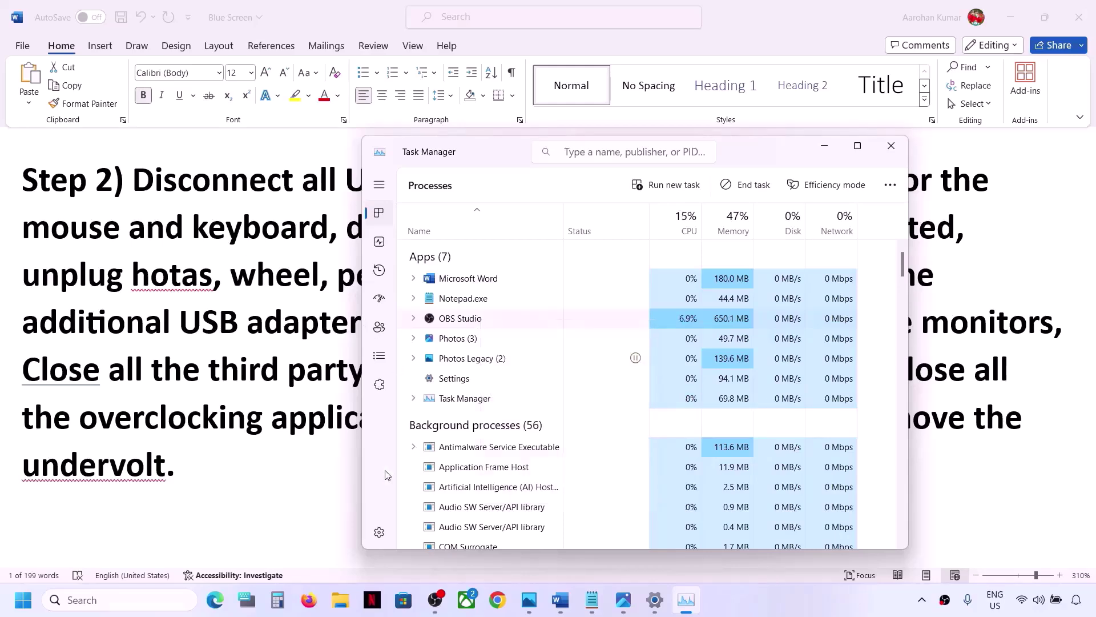
click(903, 150)
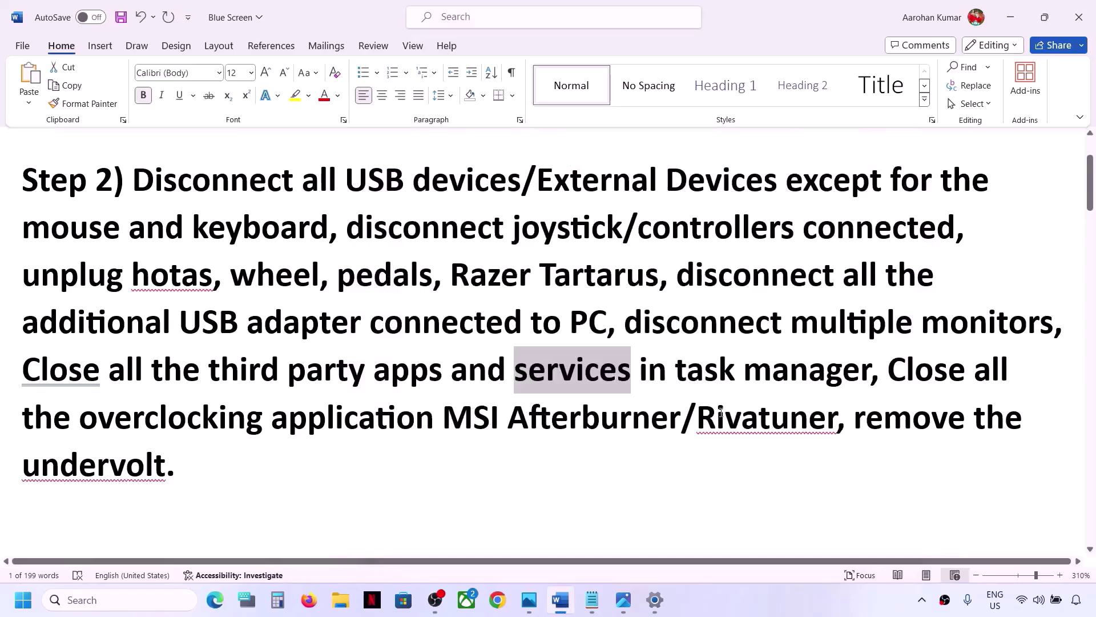
Read the end of Step 2 and Step 3, highlighting the instructions on overclocking applications, removing the undervolt and performing a clean boot
drag(891, 361, 815, 420)
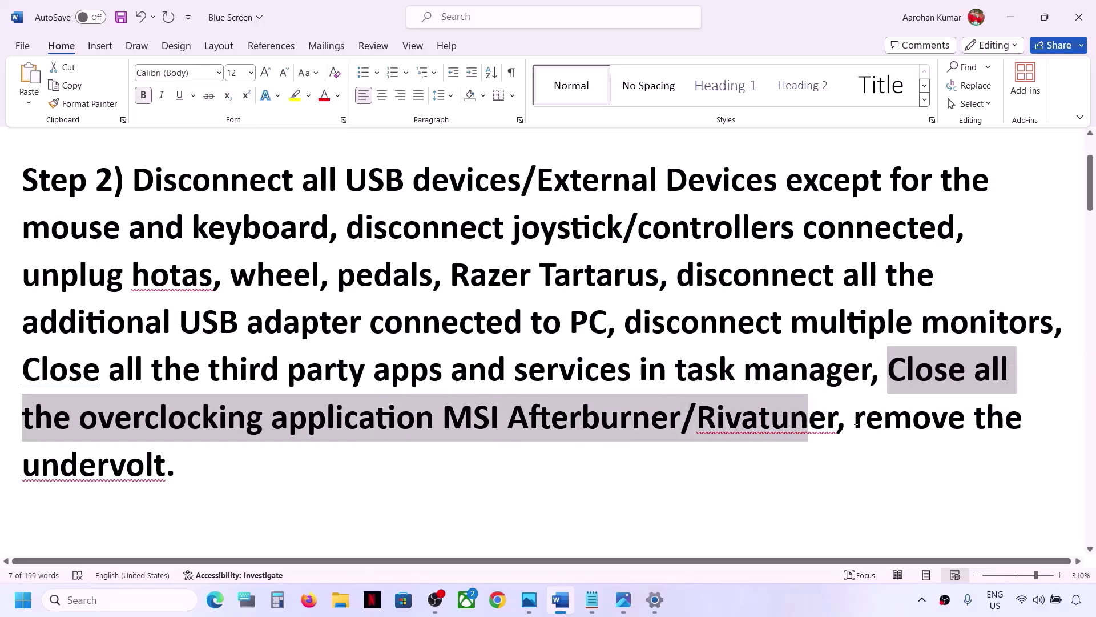
drag(856, 422, 951, 455)
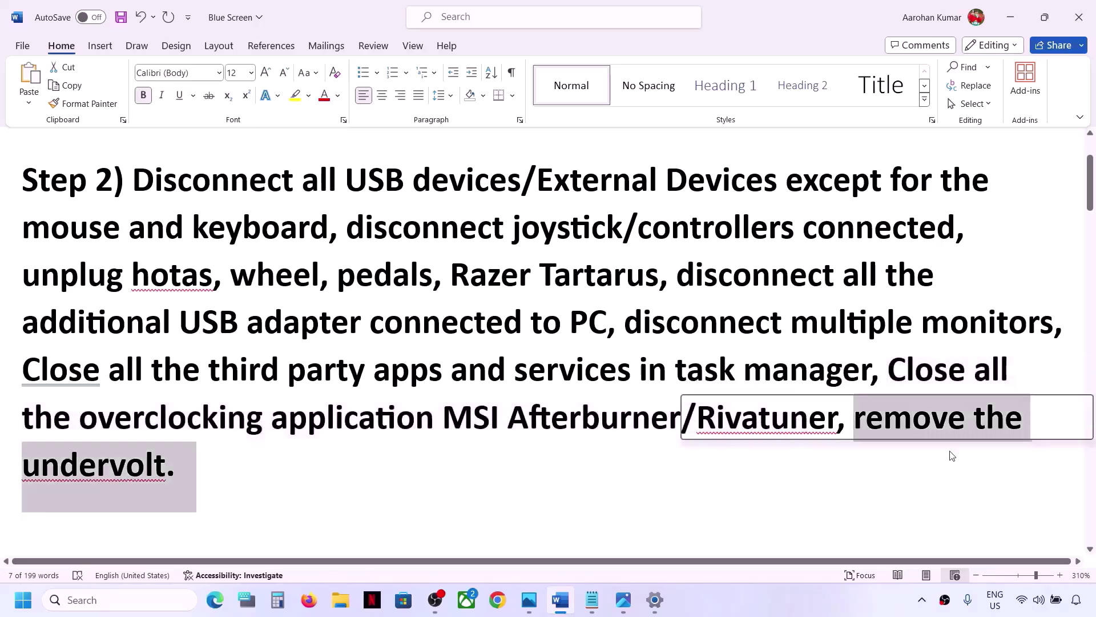
click(405, 423)
scroll(371, 417, down, 4)
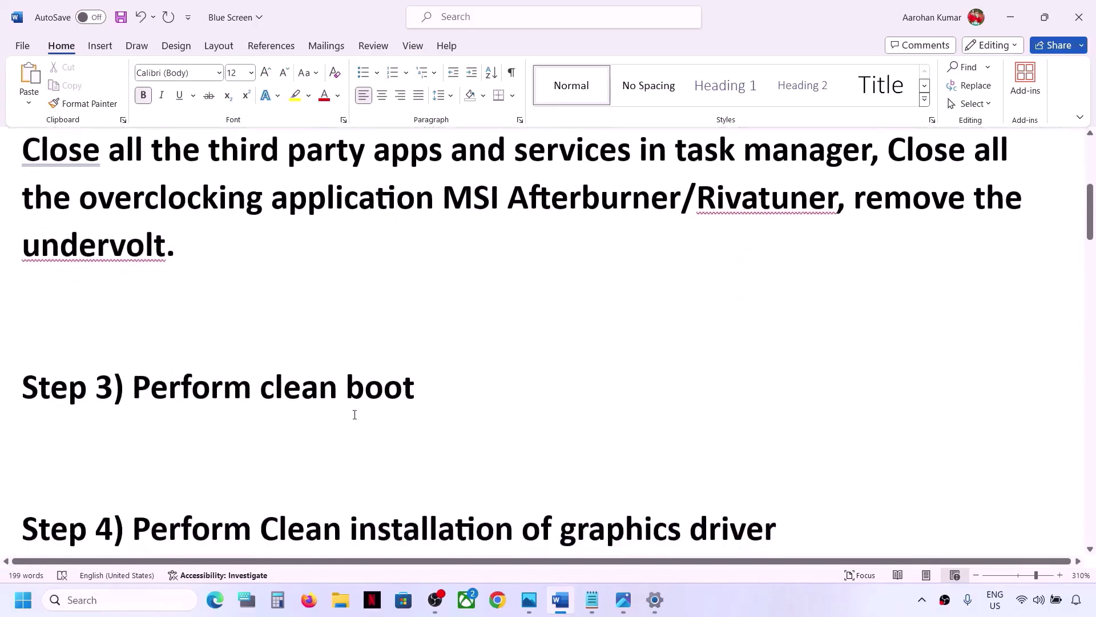
scroll(355, 415, up, 3)
drag(164, 506, 434, 514)
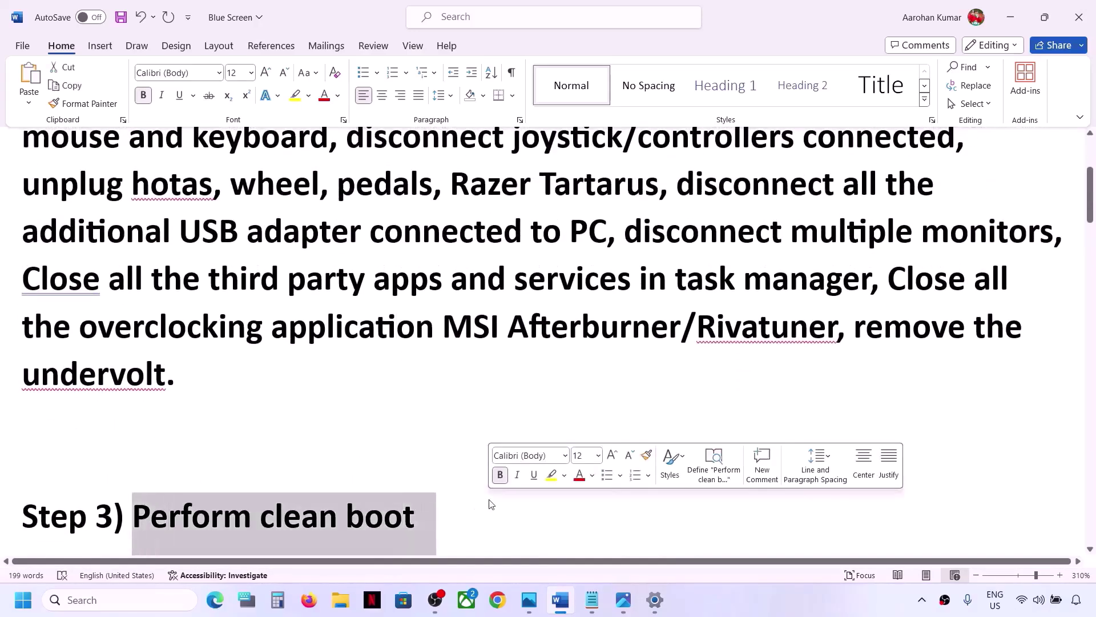
scroll(490, 504, down, 3)
Open System Configuration, hide all Microsoft services in the services list, and accept the configuration
click(95, 599)
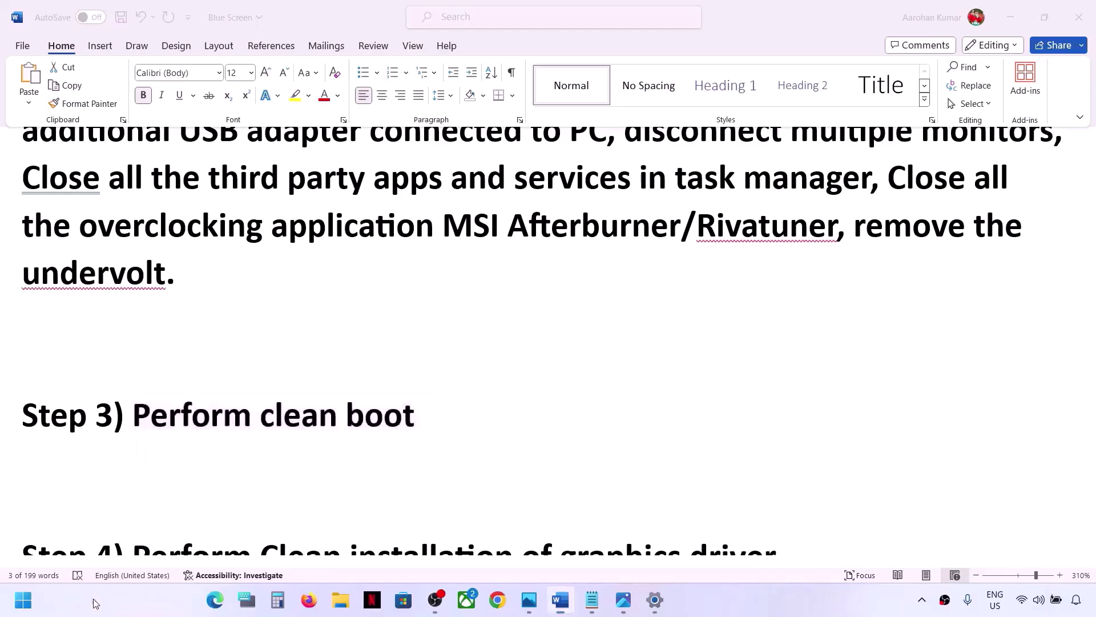
text(system)
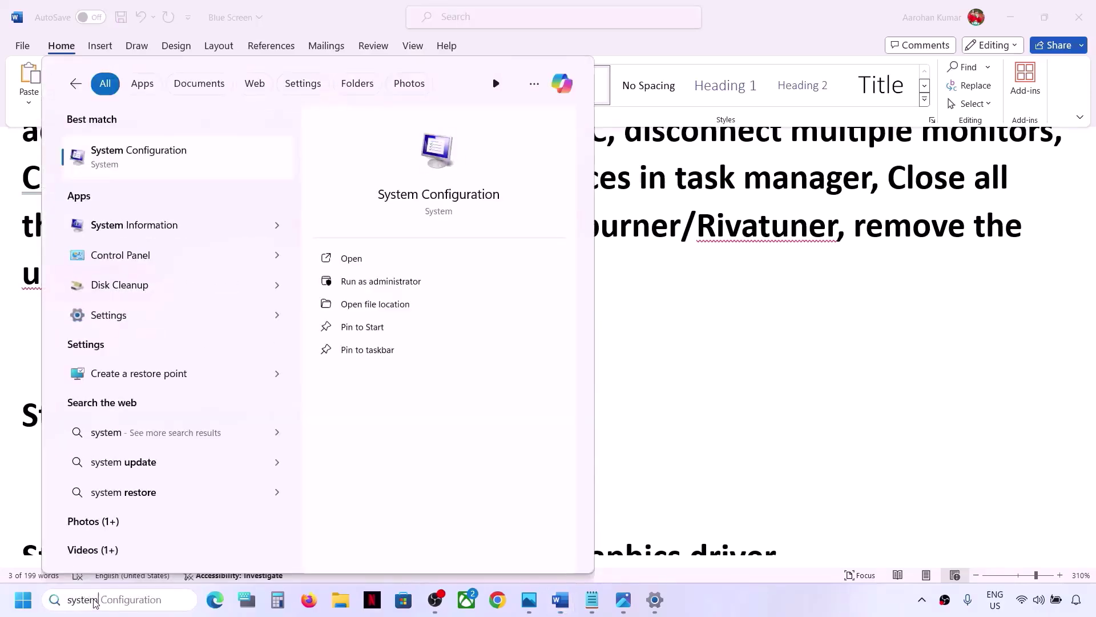
key(Right)
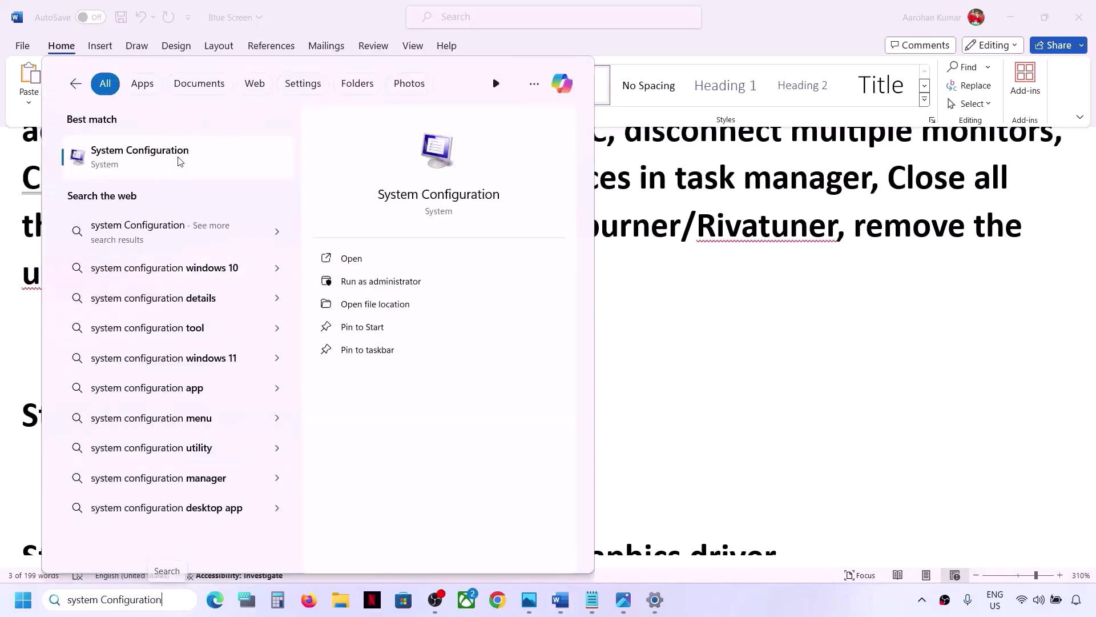
click(177, 160)
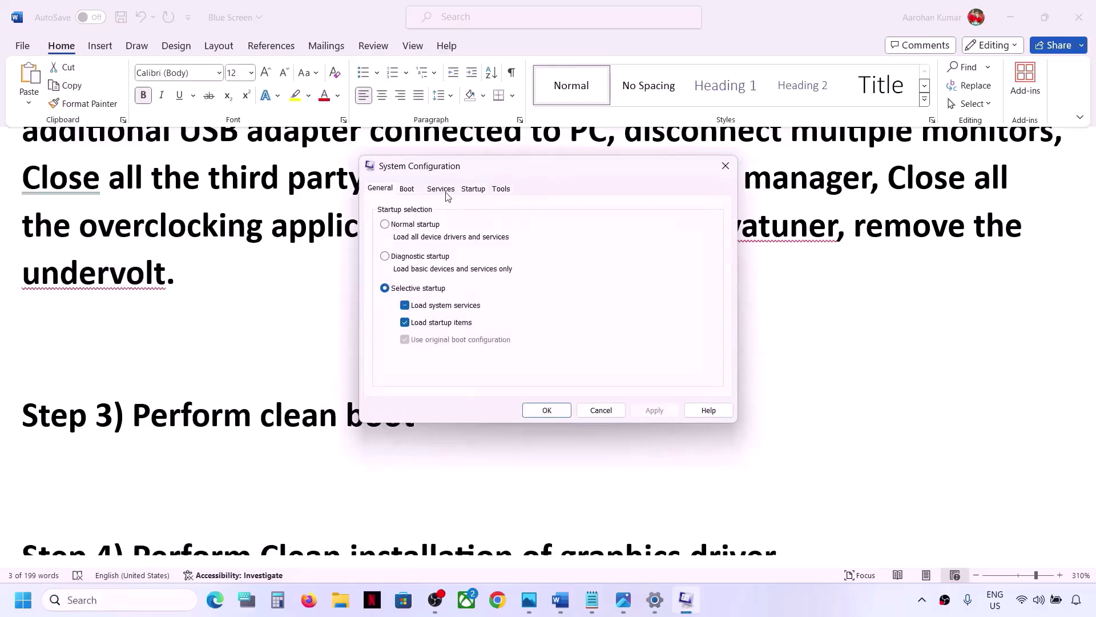
click(446, 192)
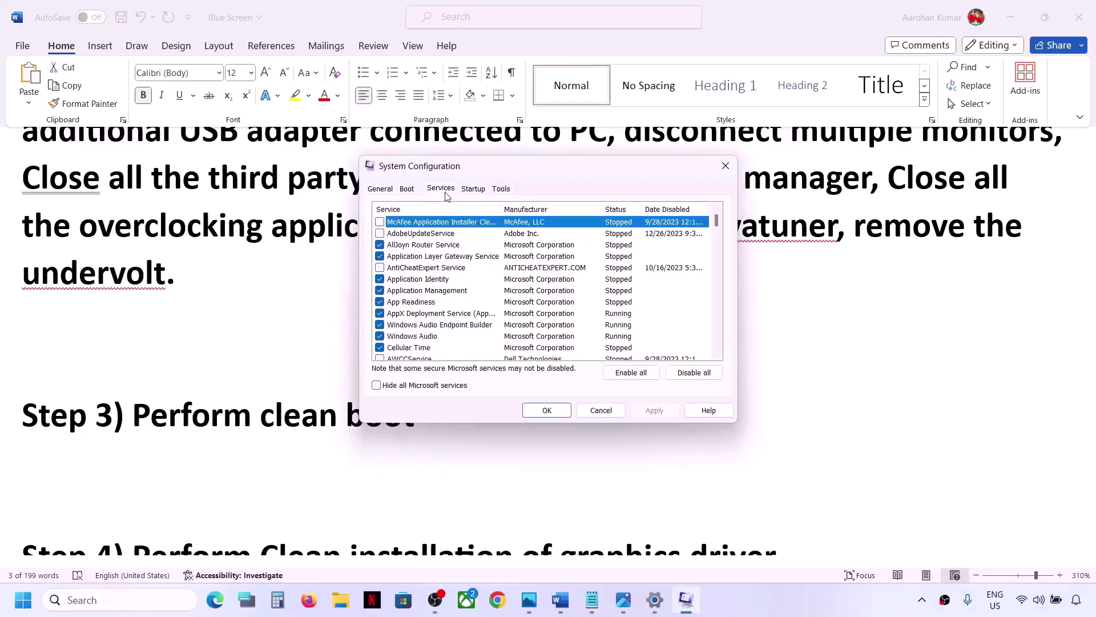
click(378, 385)
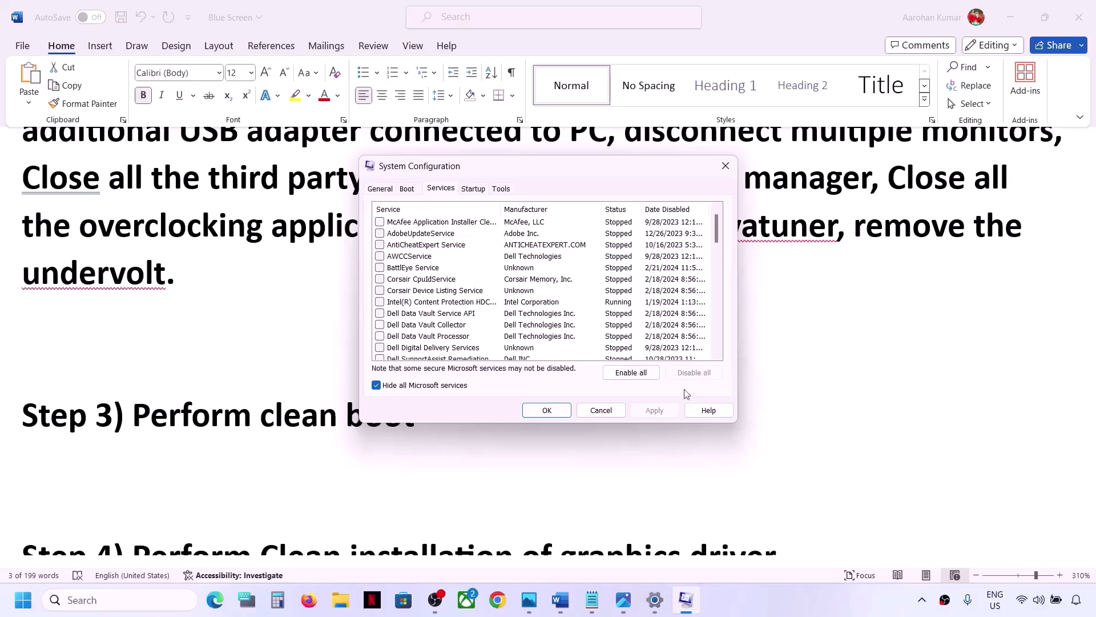
click(545, 410)
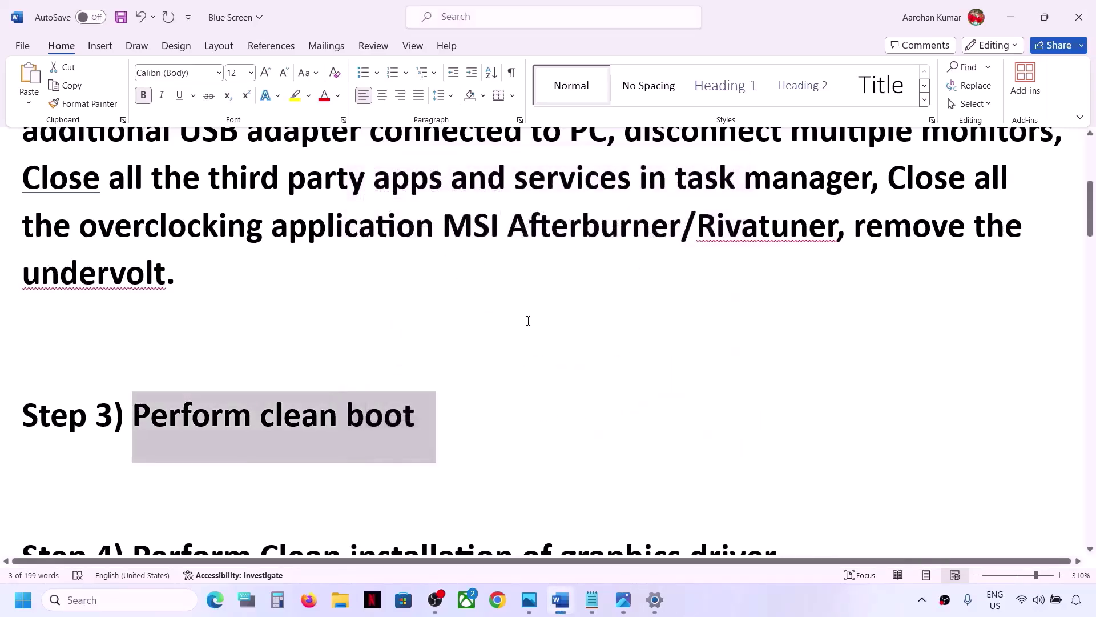
Read Step 4 in the document, highlighting the clean graphics driver installation heading and the NVIDIA and AMD links
scroll(433, 347, down, 5)
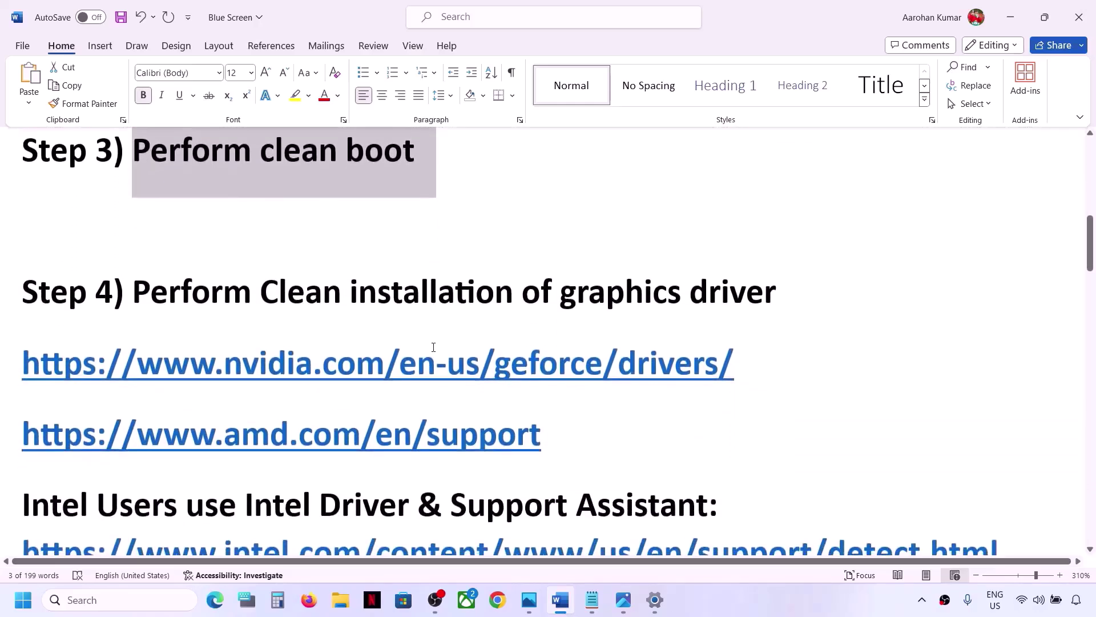
drag(175, 297, 776, 294)
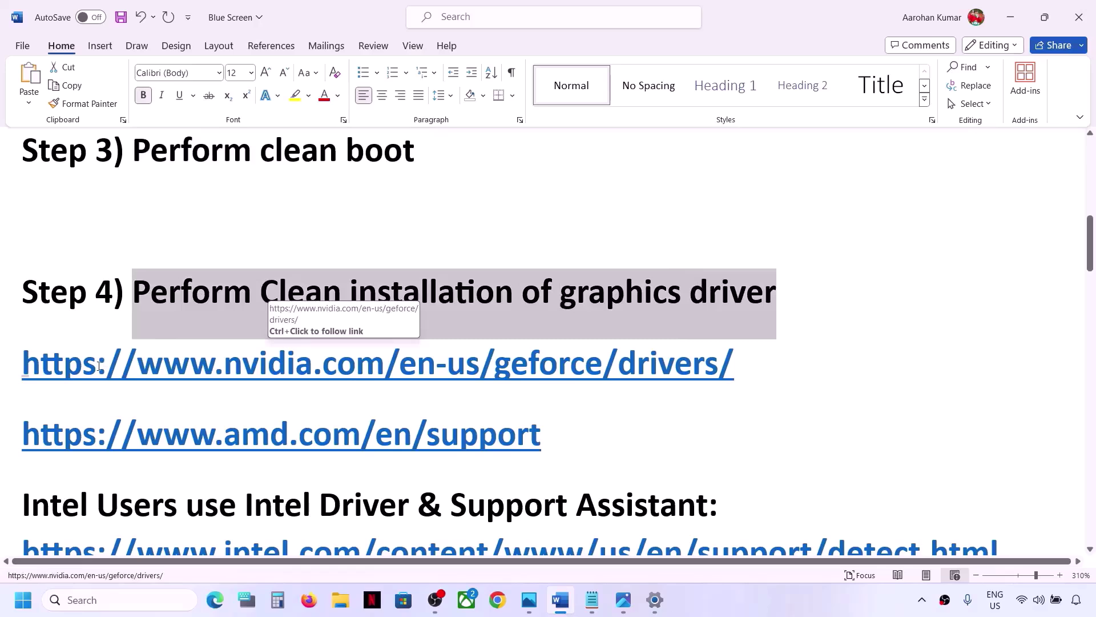
drag(99, 366, 547, 366)
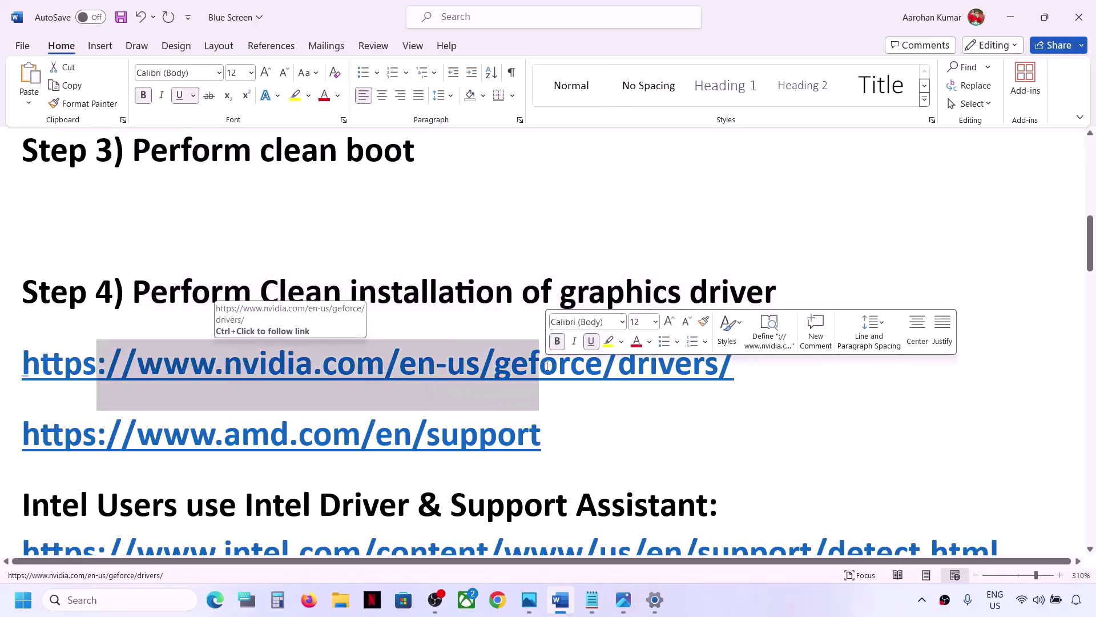
click(599, 372)
click(747, 608)
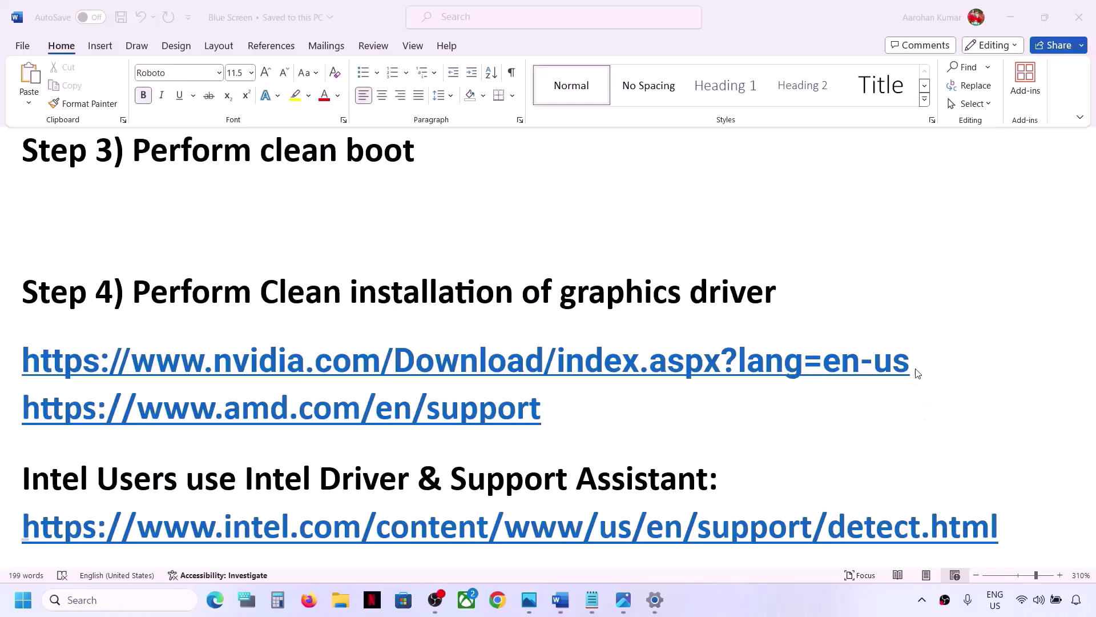
click(917, 366)
drag(571, 416, 91, 374)
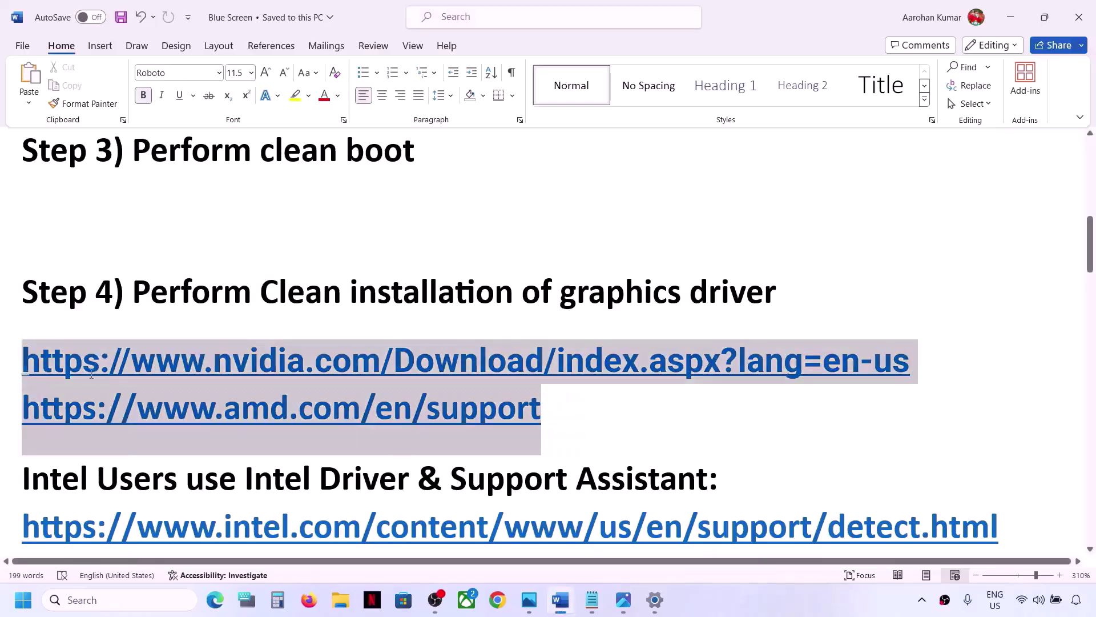
click(478, 410)
Copy the NVIDIA driver download link from Step 4 and open it in Chrome
drag(911, 361, 1, 359)
key(ctrl+c)
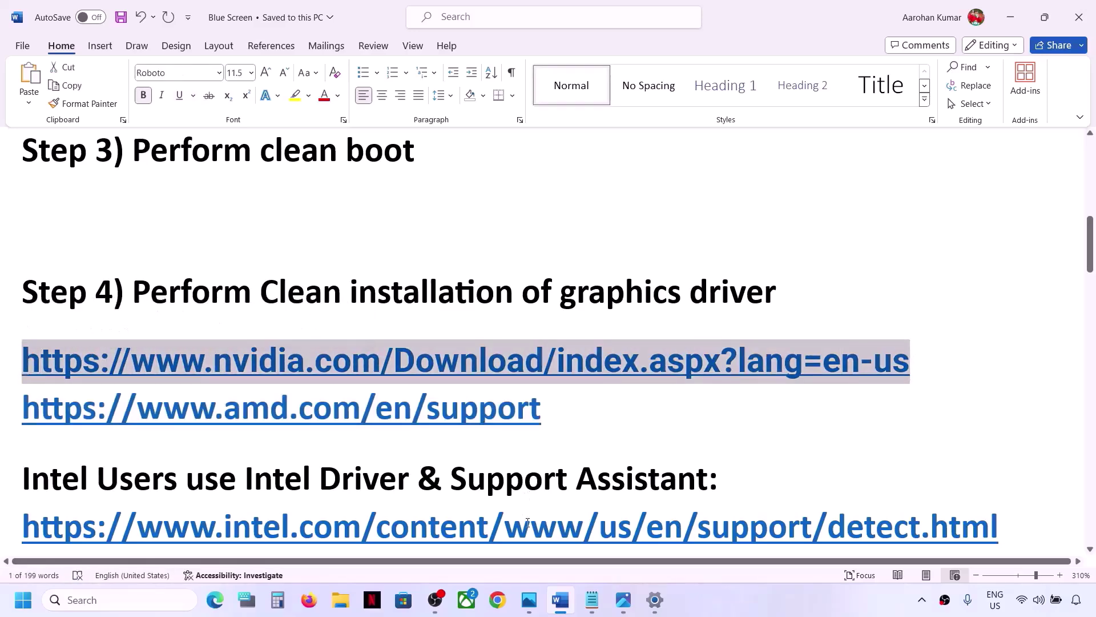
click(497, 599)
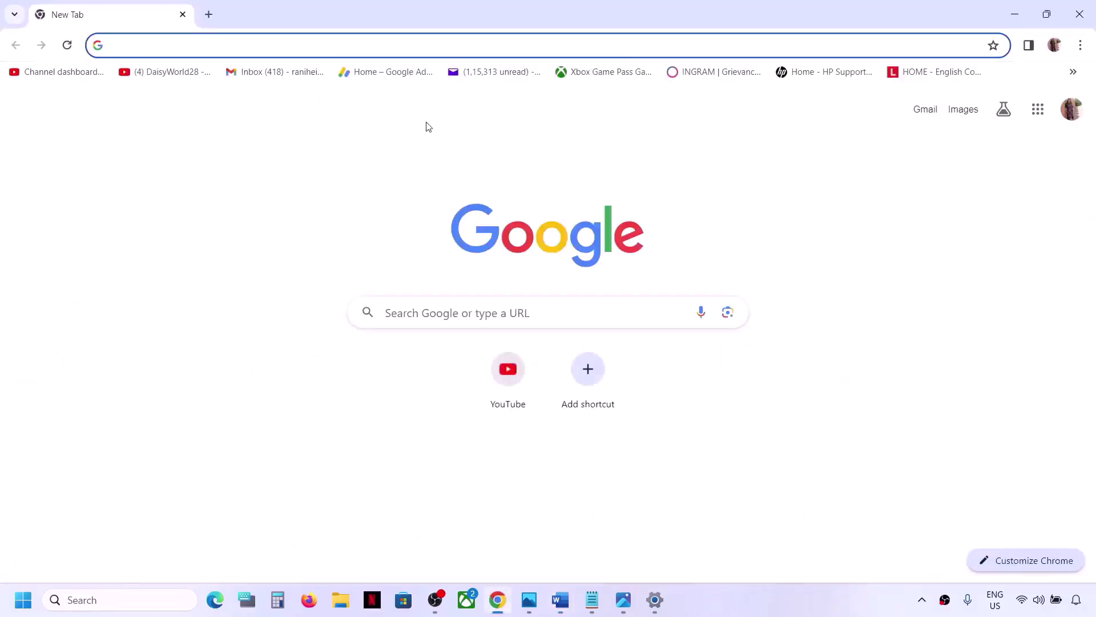
key(ctrl+v)
key(Return)
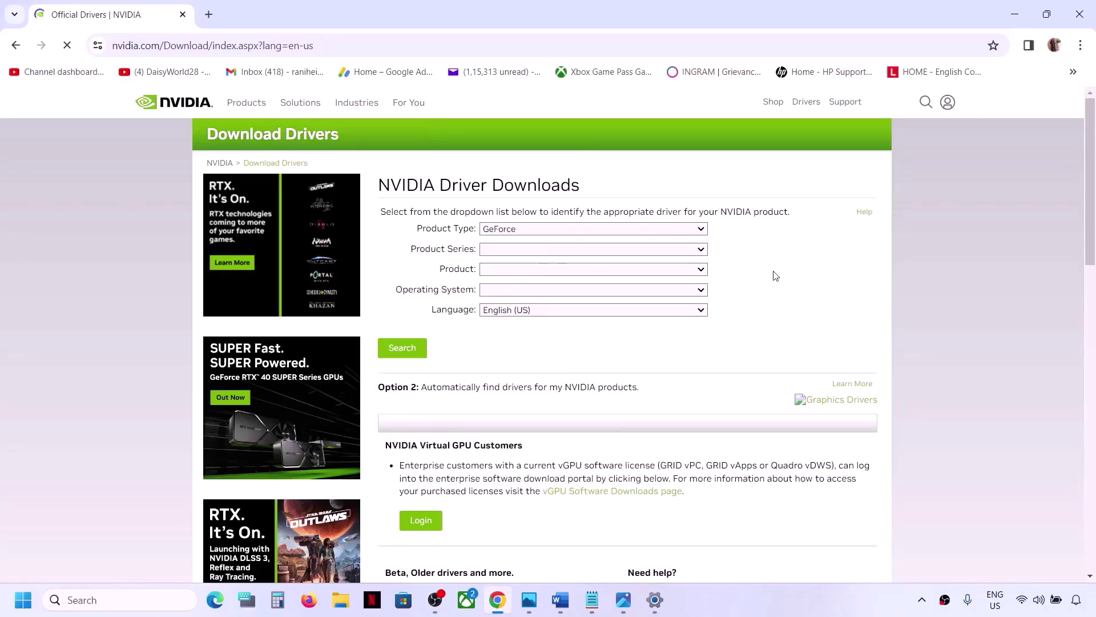
Search for the GeForce driver for GeForce RTX 30 Series (Notebooks), GeForce RTX 3050 Laptop GPU, on Windows 11
click(569, 231)
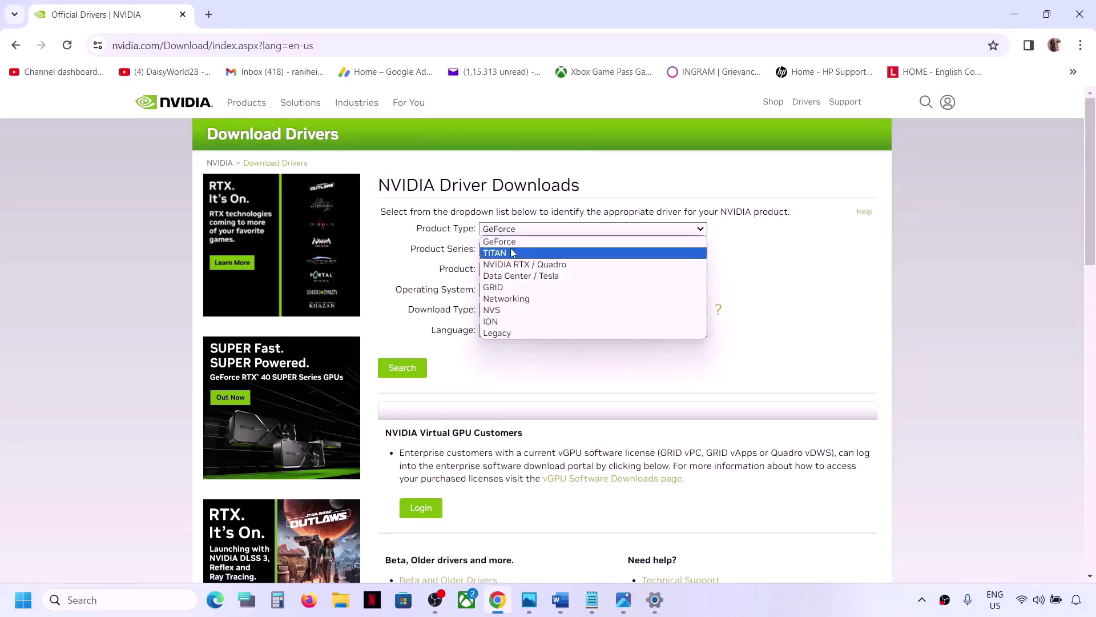
click(510, 245)
click(556, 254)
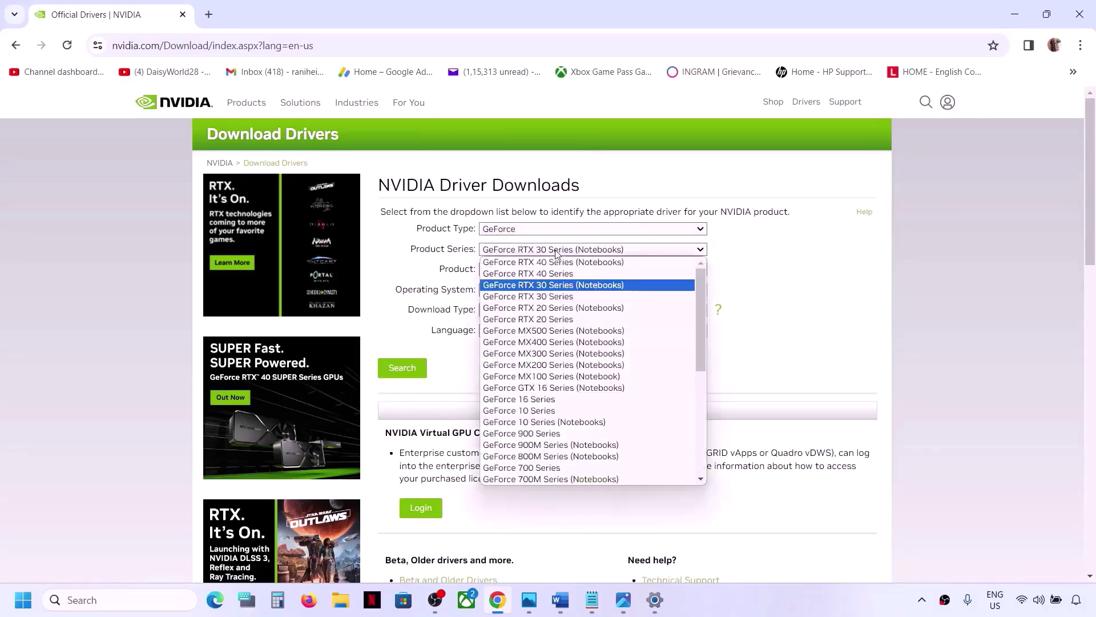
click(598, 287)
click(579, 274)
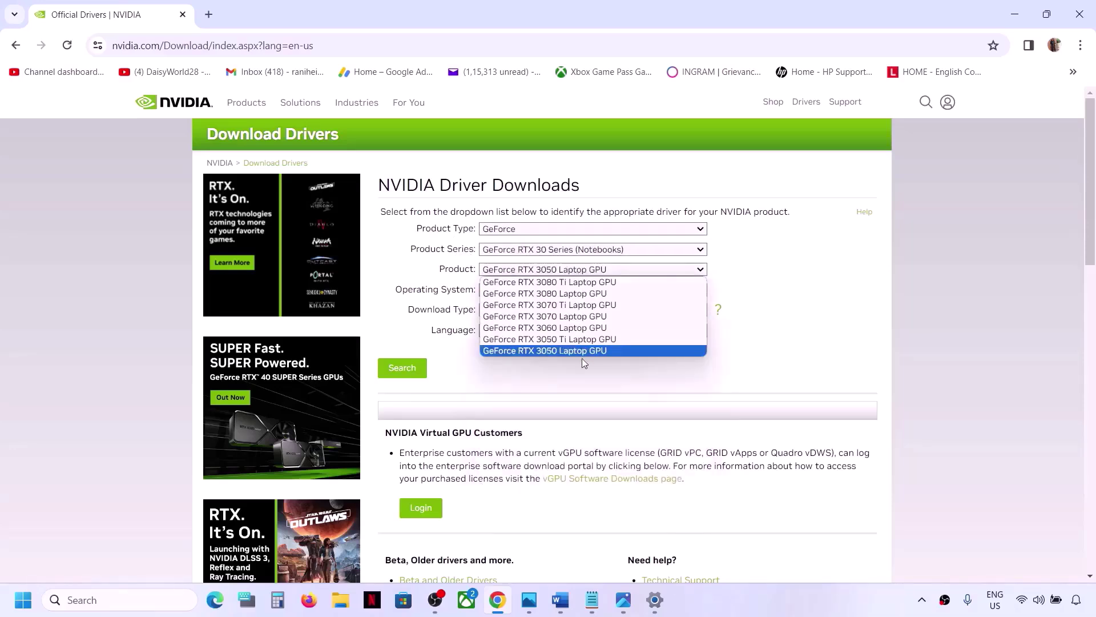
click(561, 350)
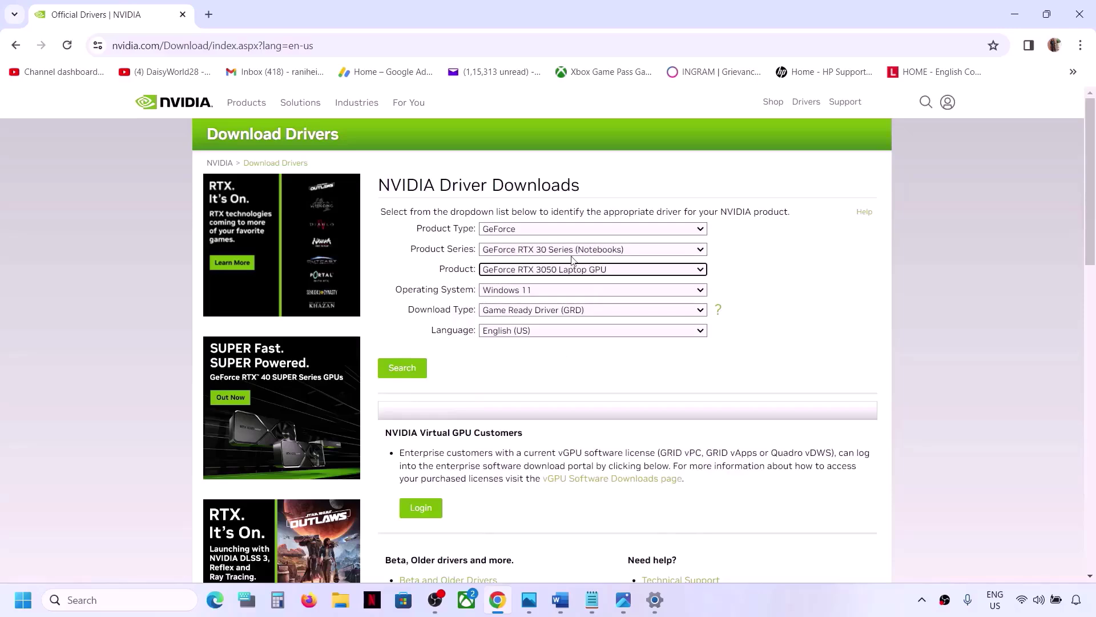
click(549, 294)
click(539, 313)
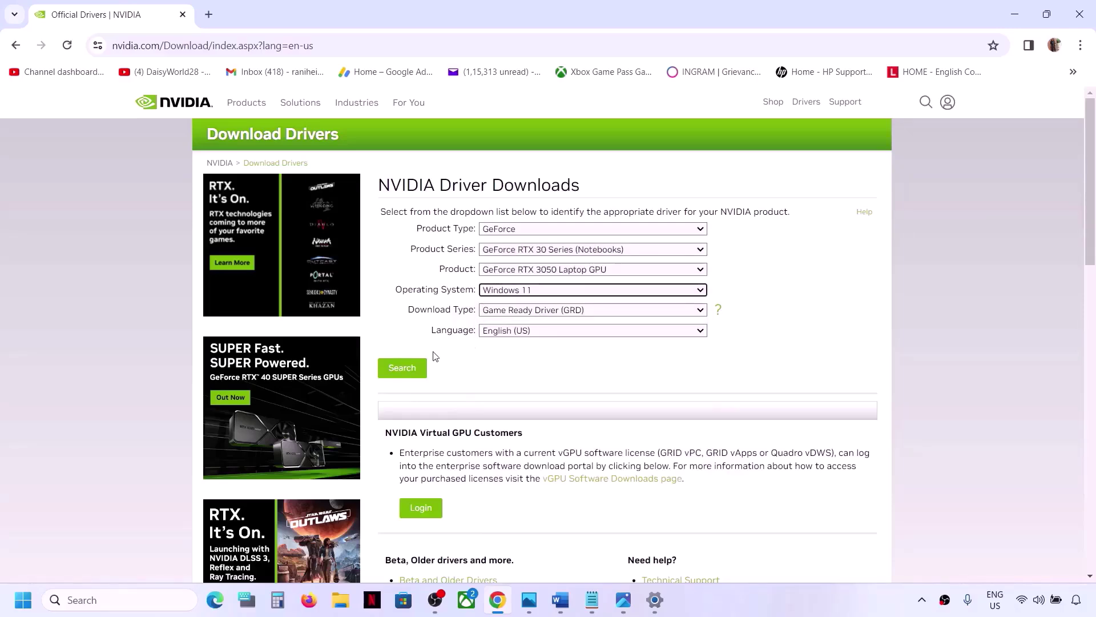
click(402, 367)
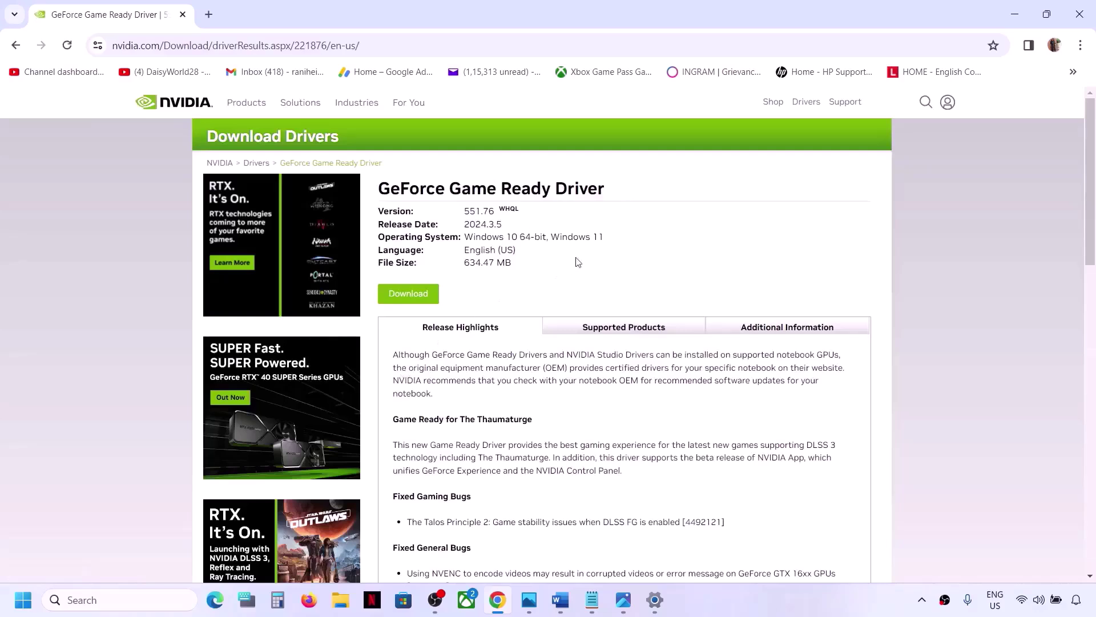
Highlight the GeForce Game Ready Driver's version number and proceed to its download confirmation page
drag(466, 211, 502, 209)
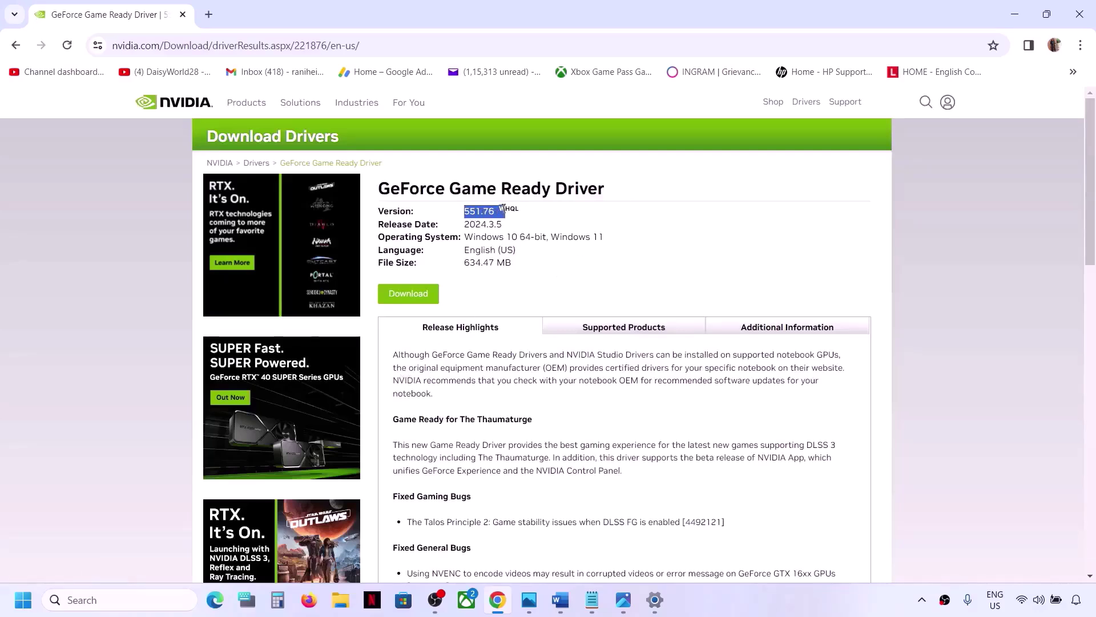
click(598, 235)
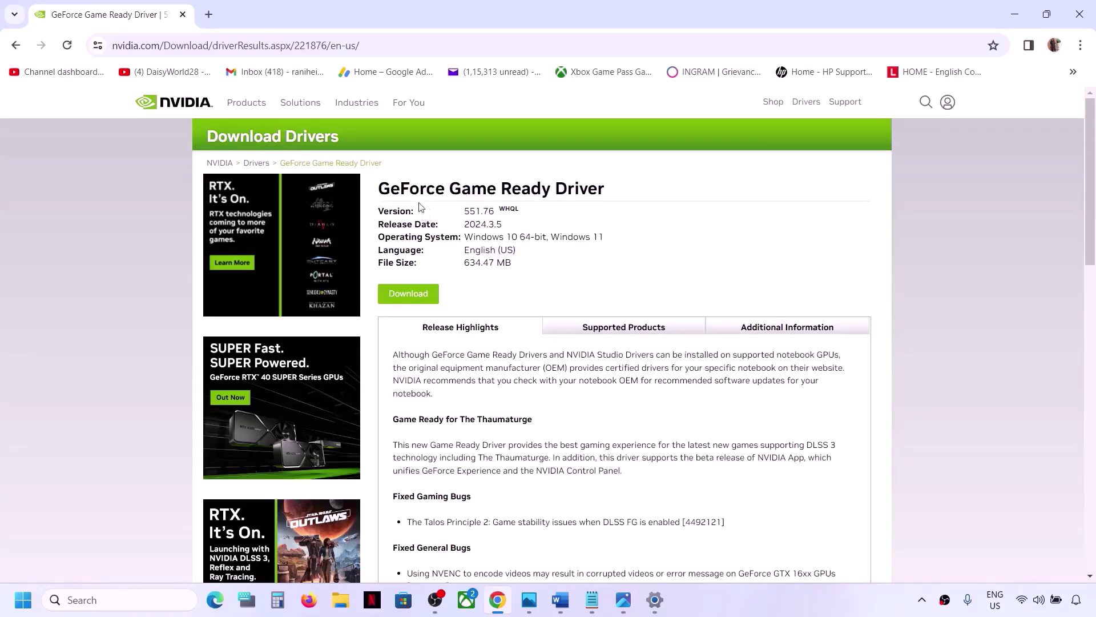
click(404, 298)
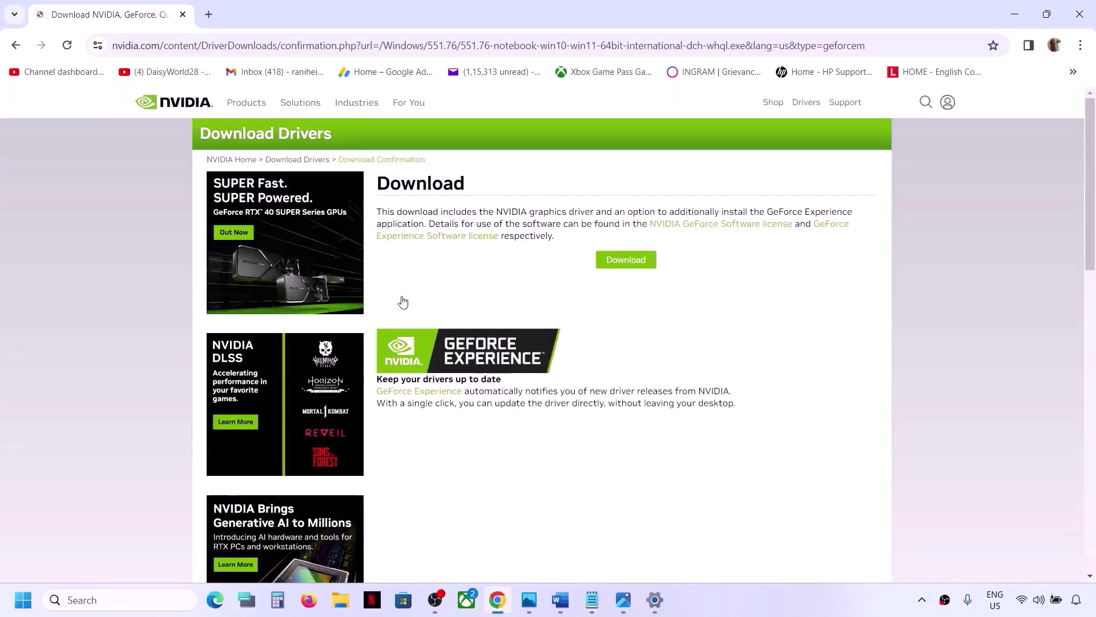
Download the NVIDIA 551.76 notebook driver, launch the downloaded installer and extract its files to the default path
click(630, 260)
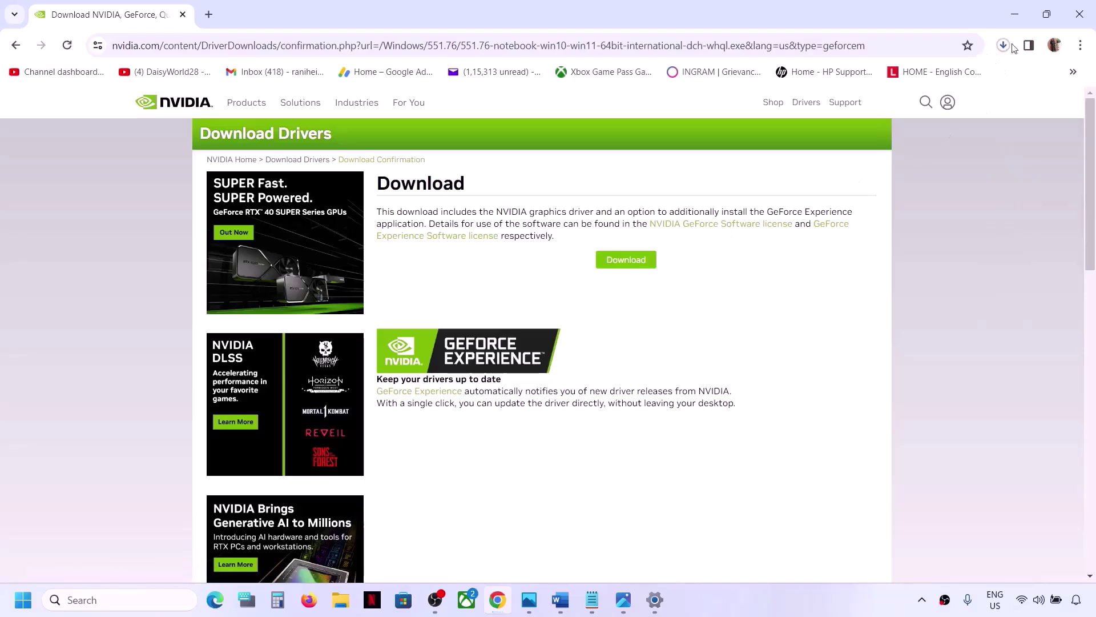
click(786, 588)
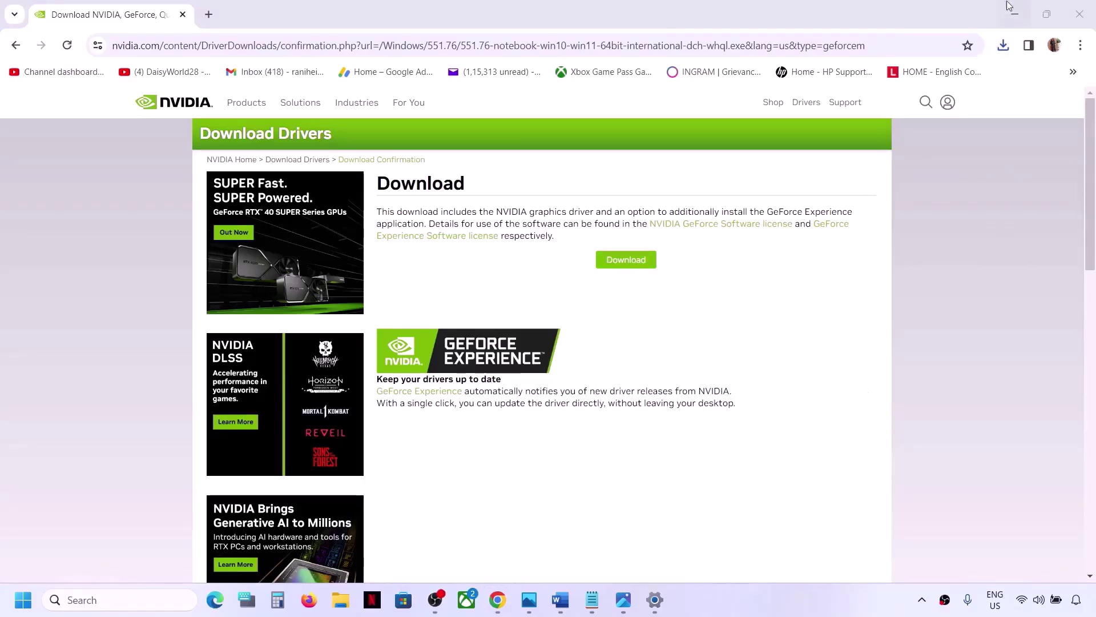
click(1003, 46)
click(879, 121)
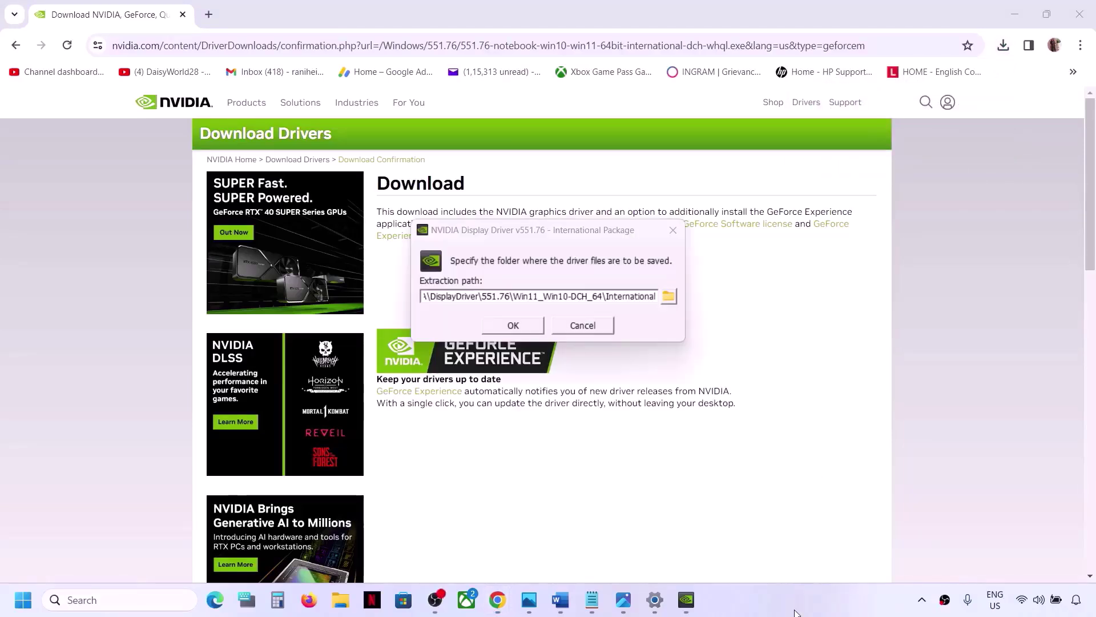
click(505, 326)
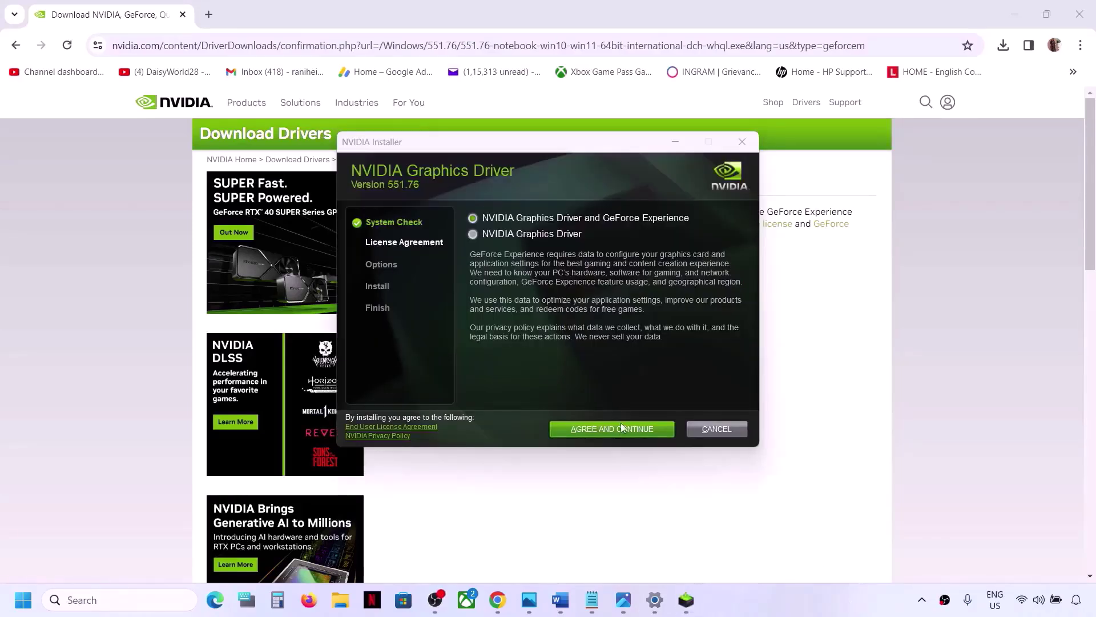
Accept the NVIDIA license for the driver with GeForce Experience and start a Custom (Advanced) clean installation
click(617, 438)
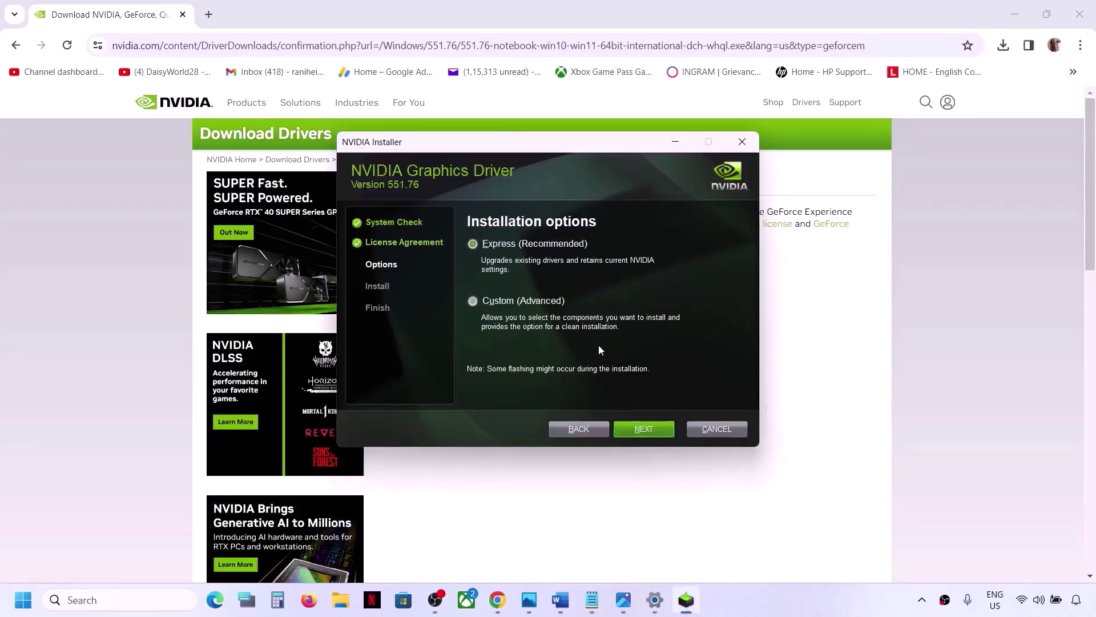
click(472, 300)
click(636, 424)
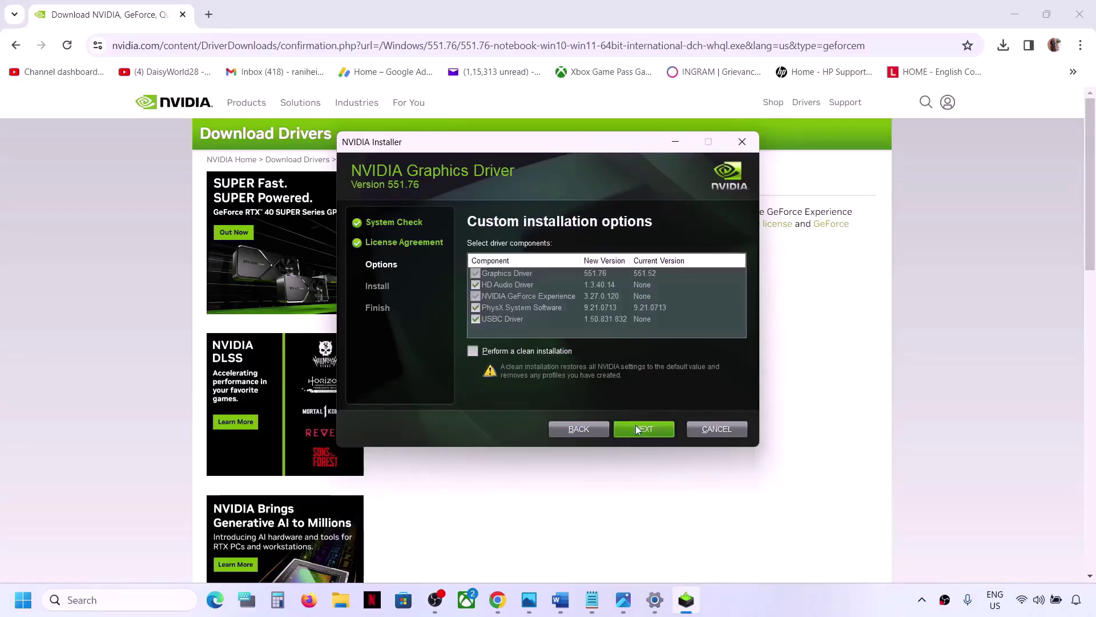
click(474, 351)
click(643, 436)
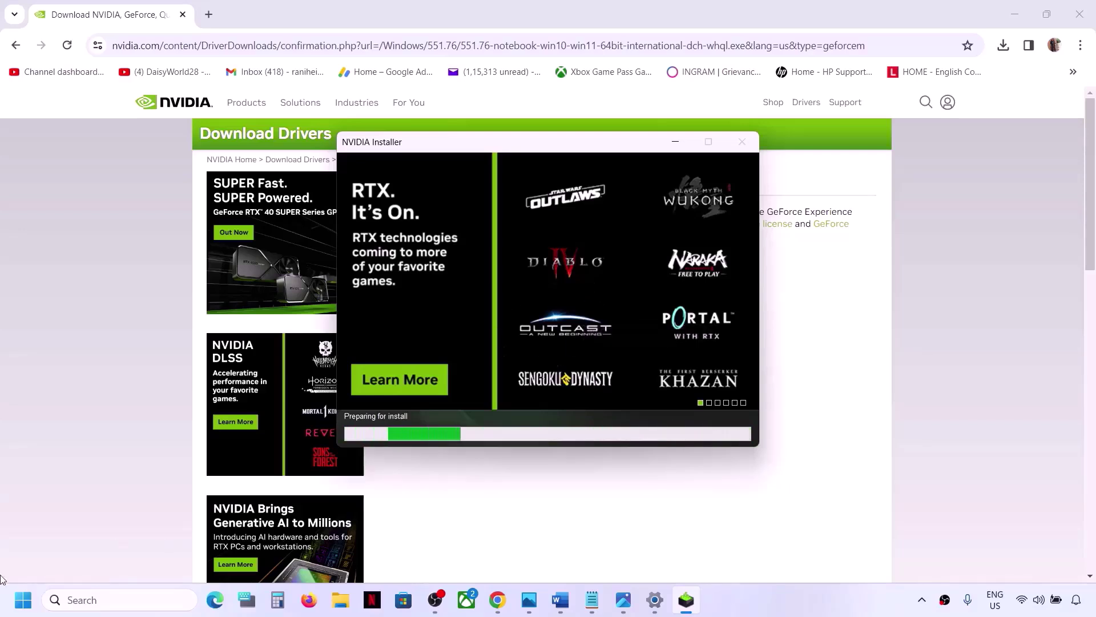
Show the computer's power options and dismiss them without restarting
click(23, 600)
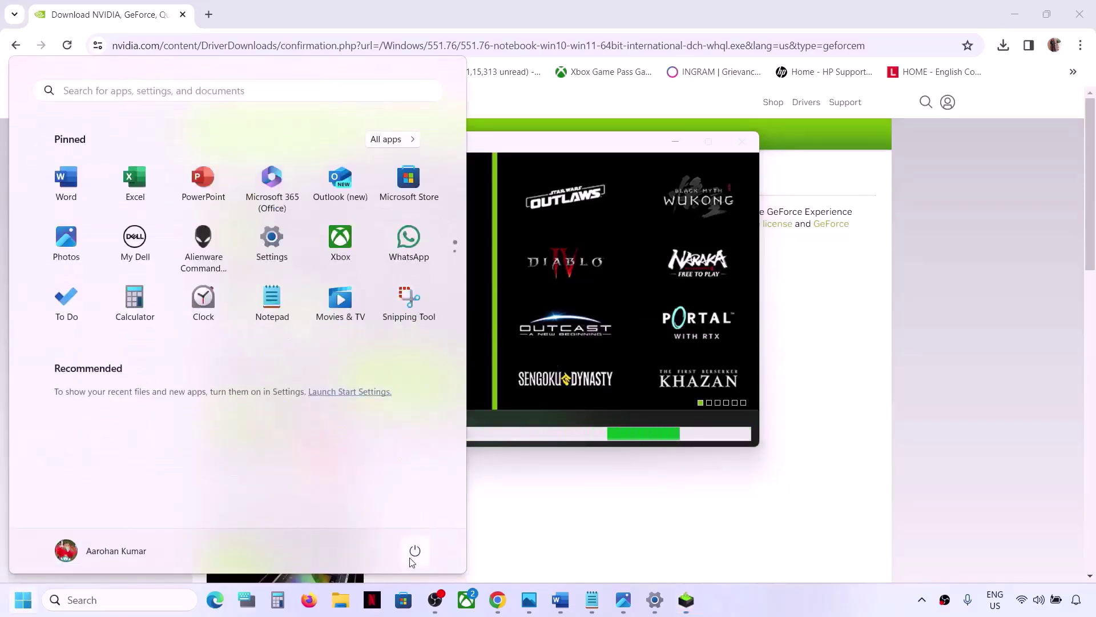
click(411, 560)
key(Escape)
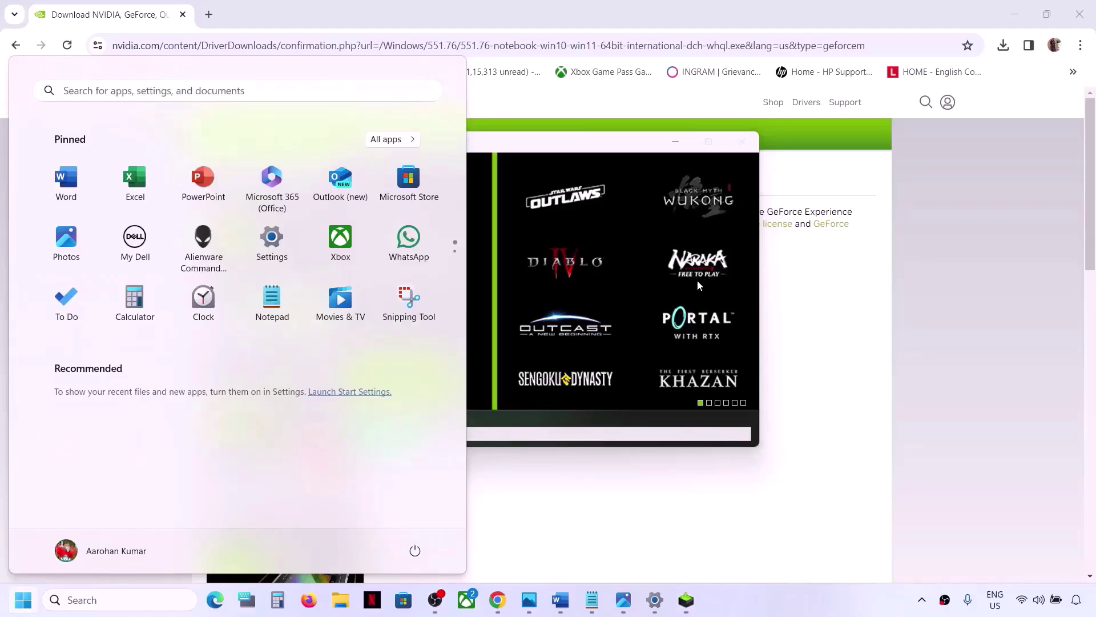
click(643, 154)
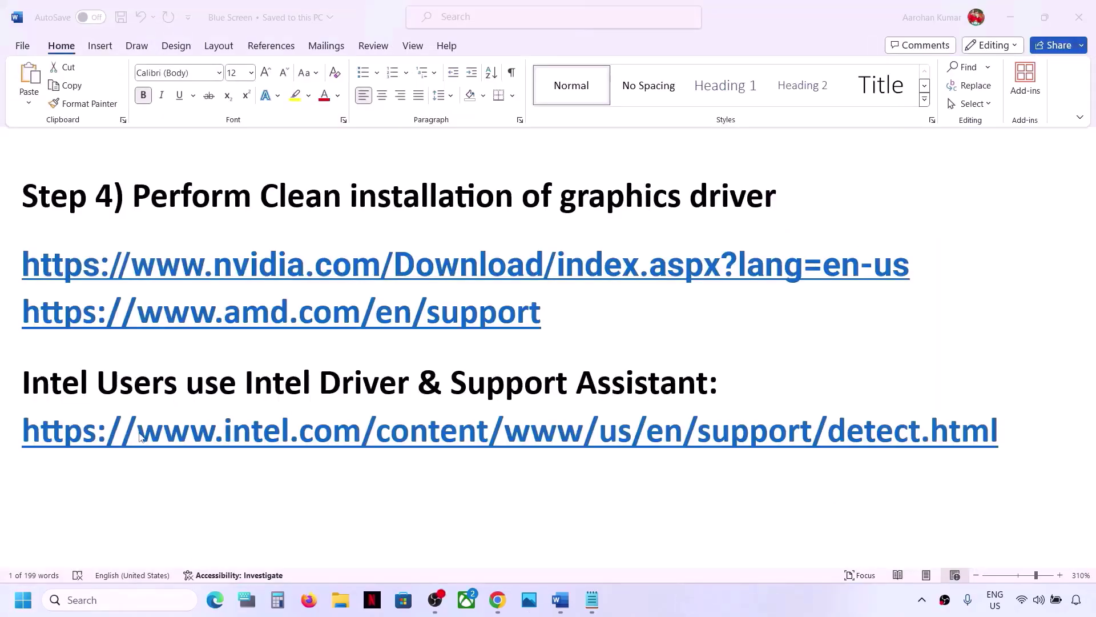
Copy the Intel Driver & Support Assistant link from Step 4 in Word and open it in a new Chrome tab
triple_click(1015, 438)
key(ctrl+c)
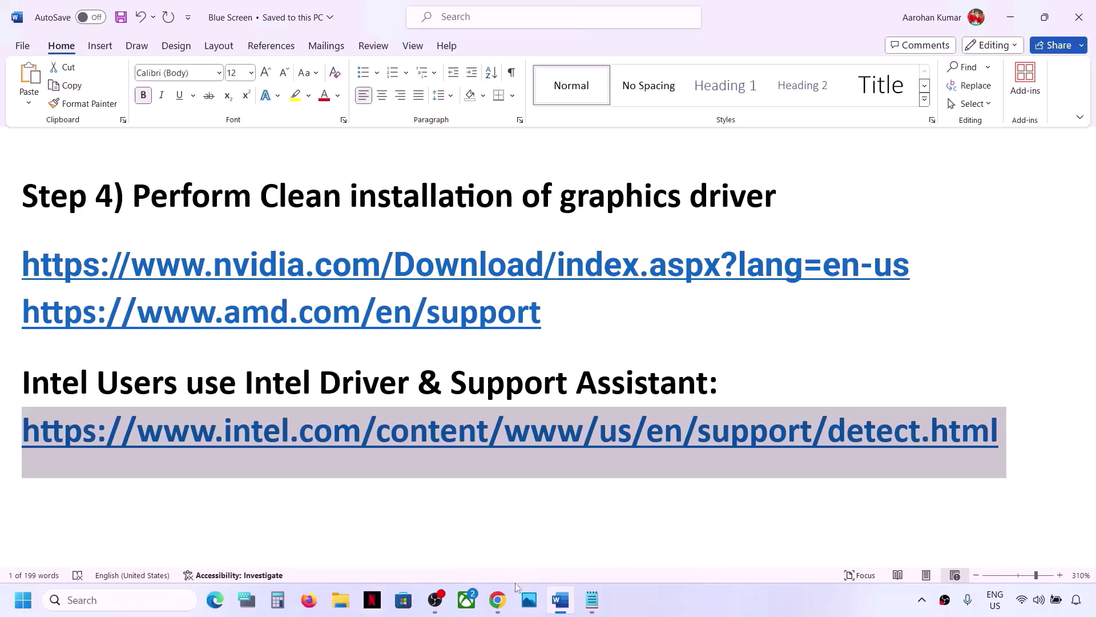
mouse_move(502, 604)
click(494, 528)
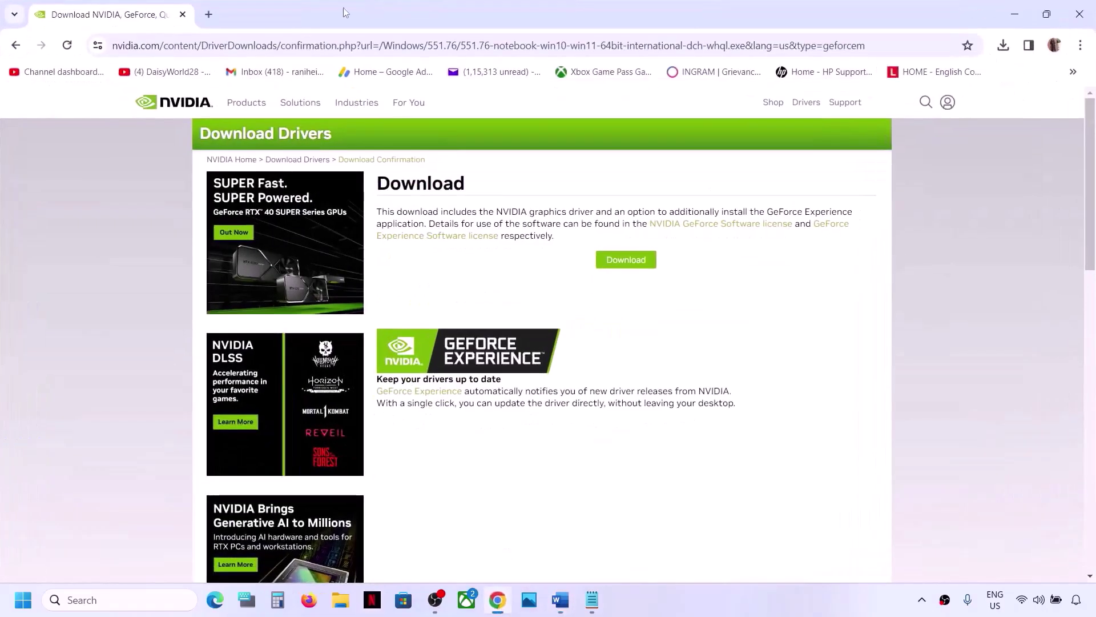
click(210, 14)
key(ctrl+v)
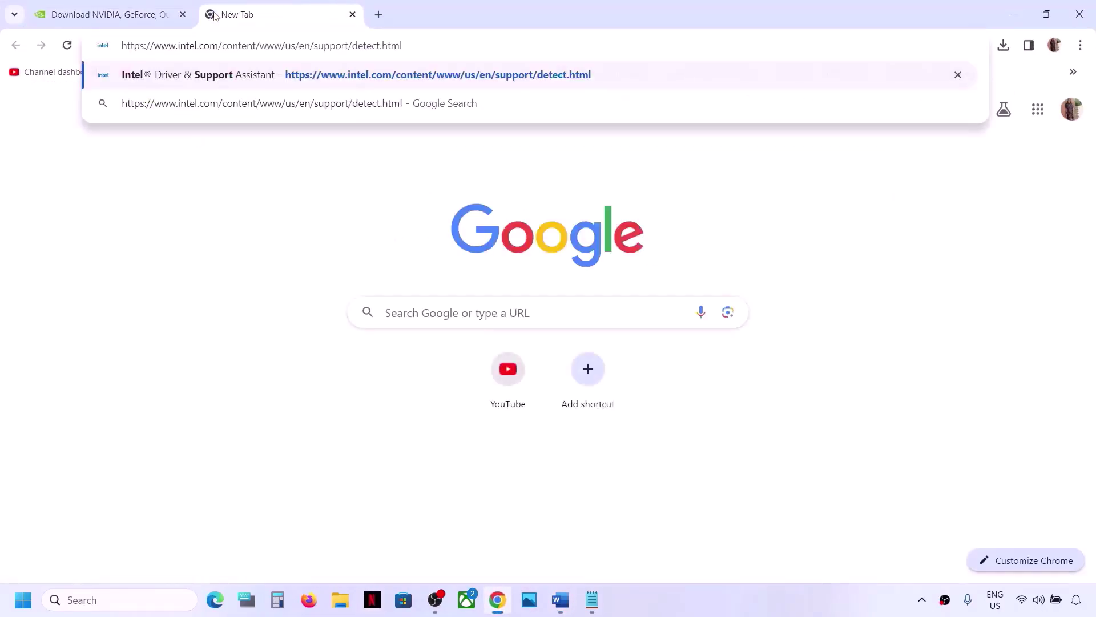
key(Return)
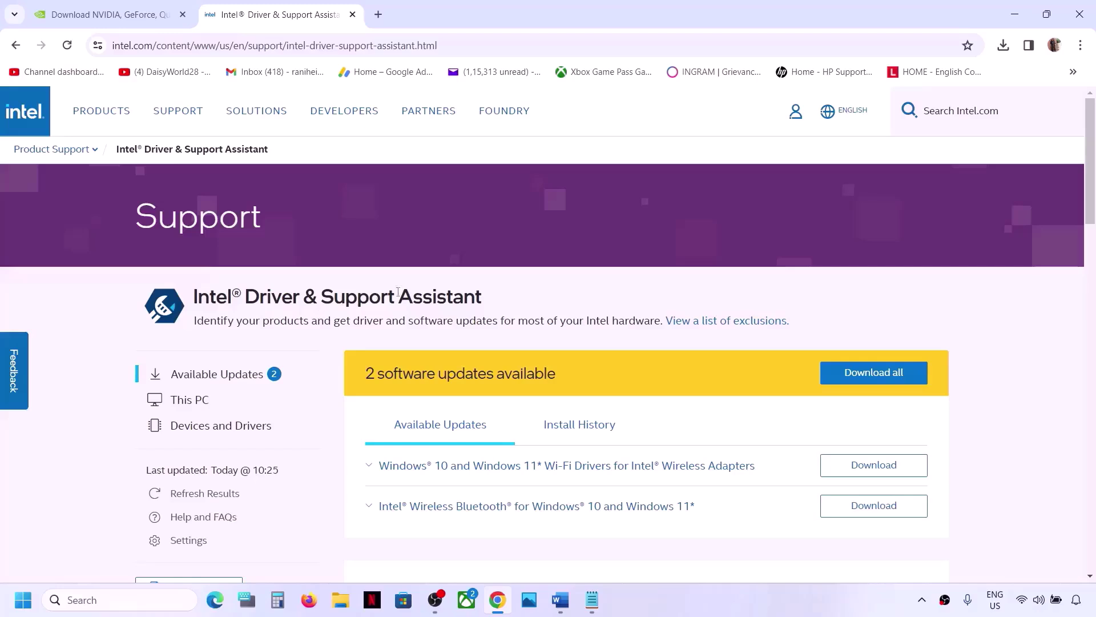
Download all available updates in Intel Driver & Support Assistant and start installing them all
scroll(683, 348, down, 2)
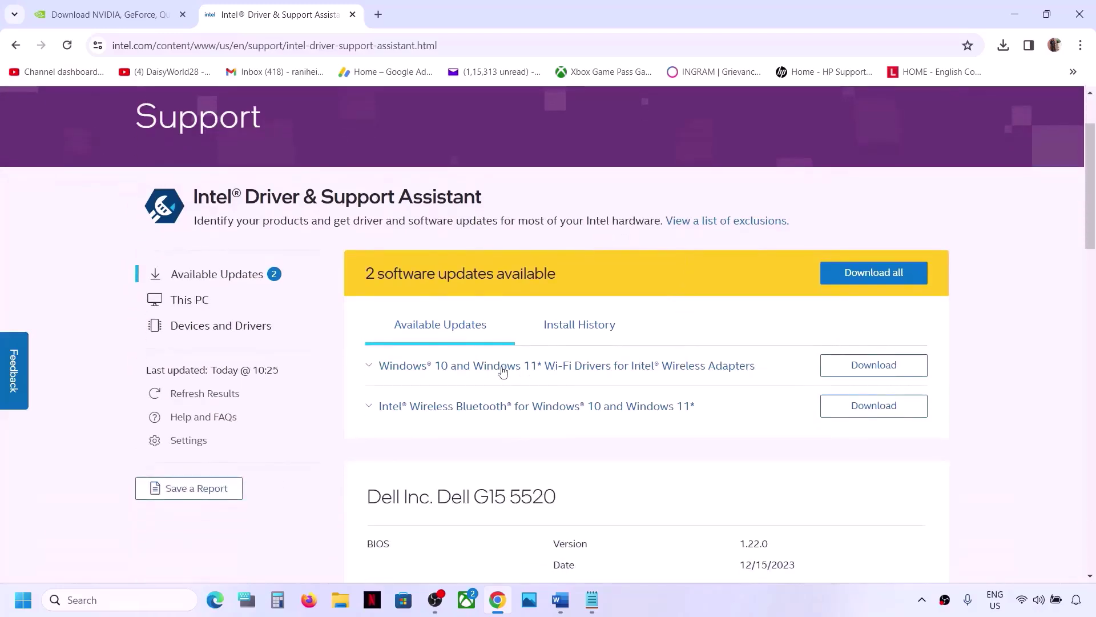
click(880, 274)
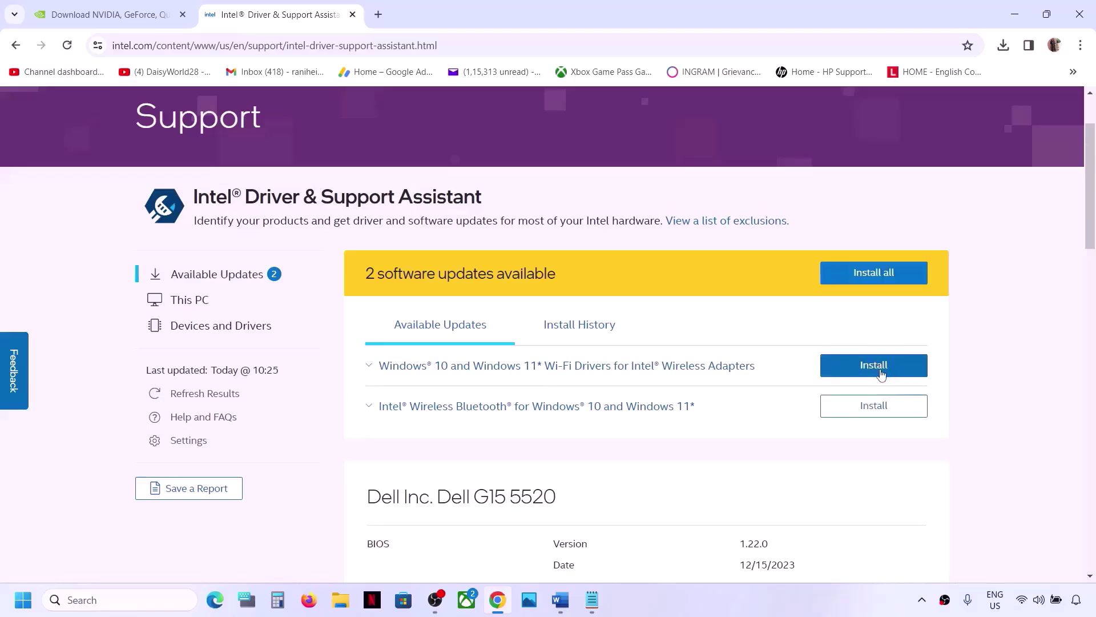
click(894, 279)
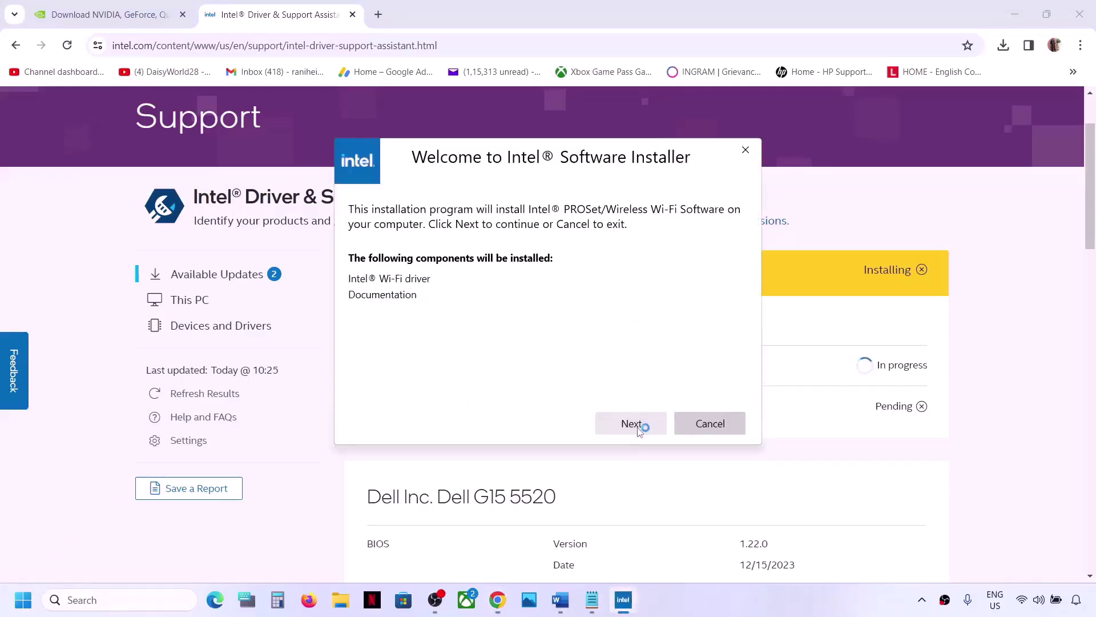
Accept the license terms in the Intel Software Installer and install the Intel PROSet/Wireless Wi-Fi Software
click(639, 428)
click(442, 394)
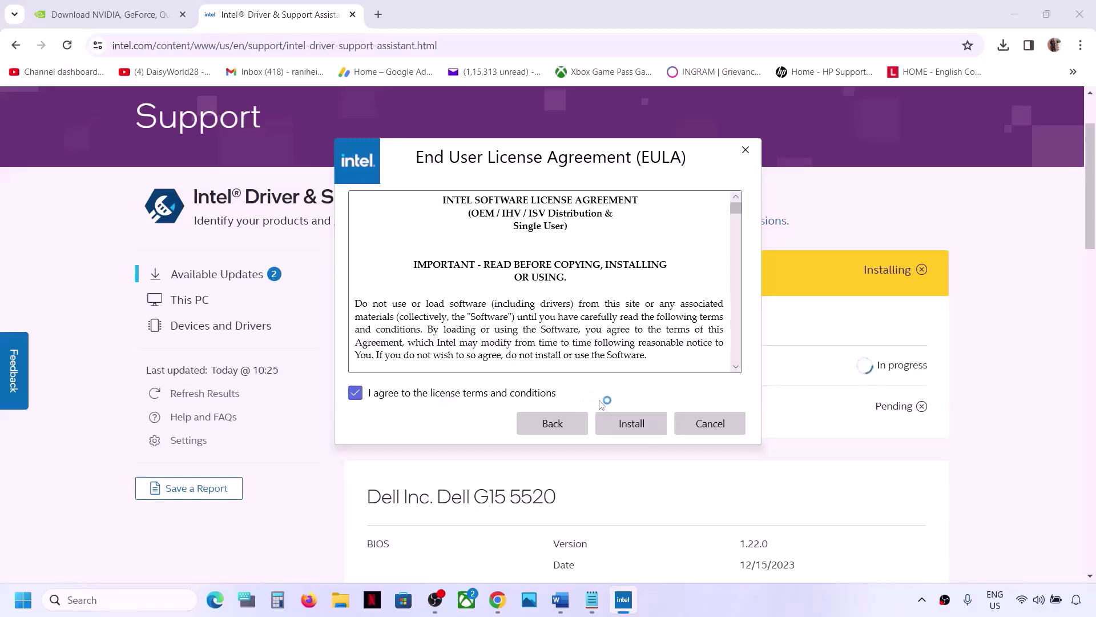
click(629, 422)
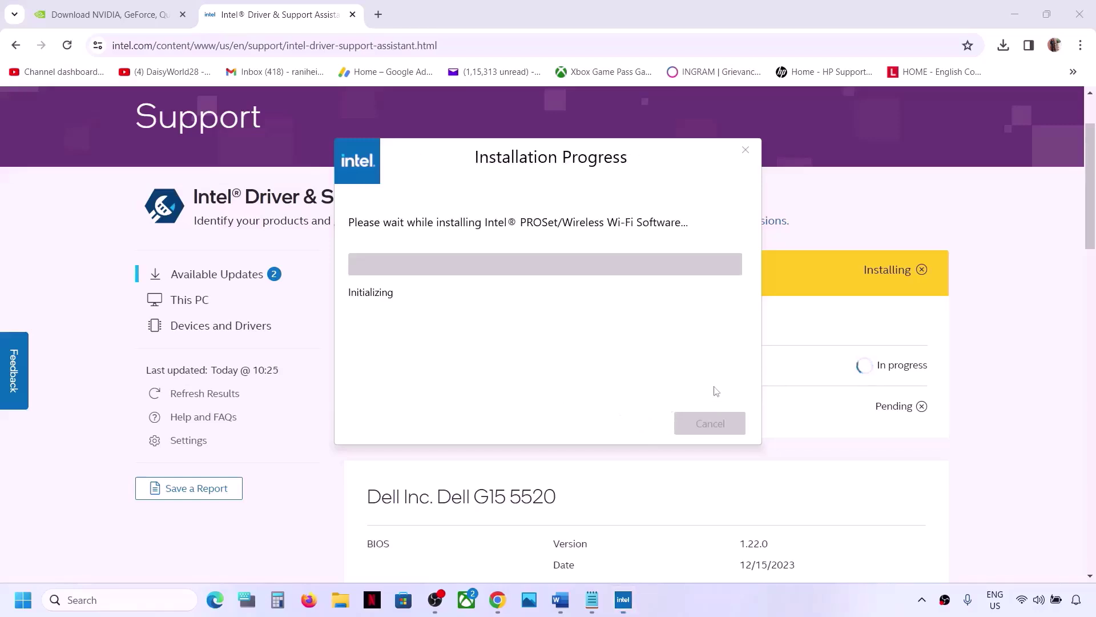
click(989, 412)
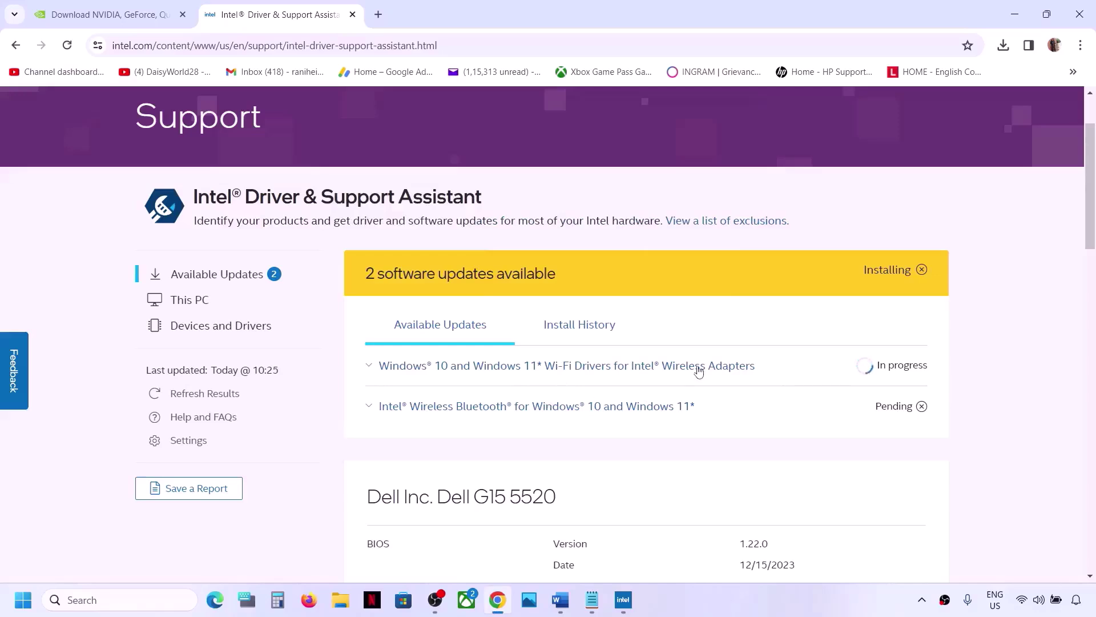
Dismiss the power options without restarting, and highlight the Step 5 heading "Run SFC & DISM Command" in the Word document
click(22, 599)
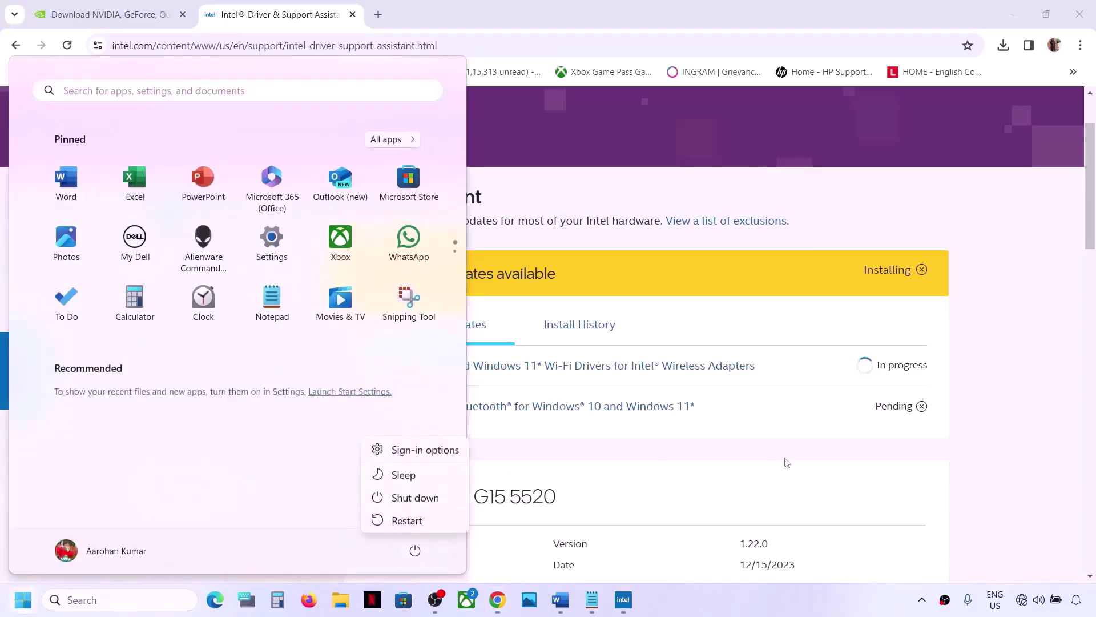
key(Escape)
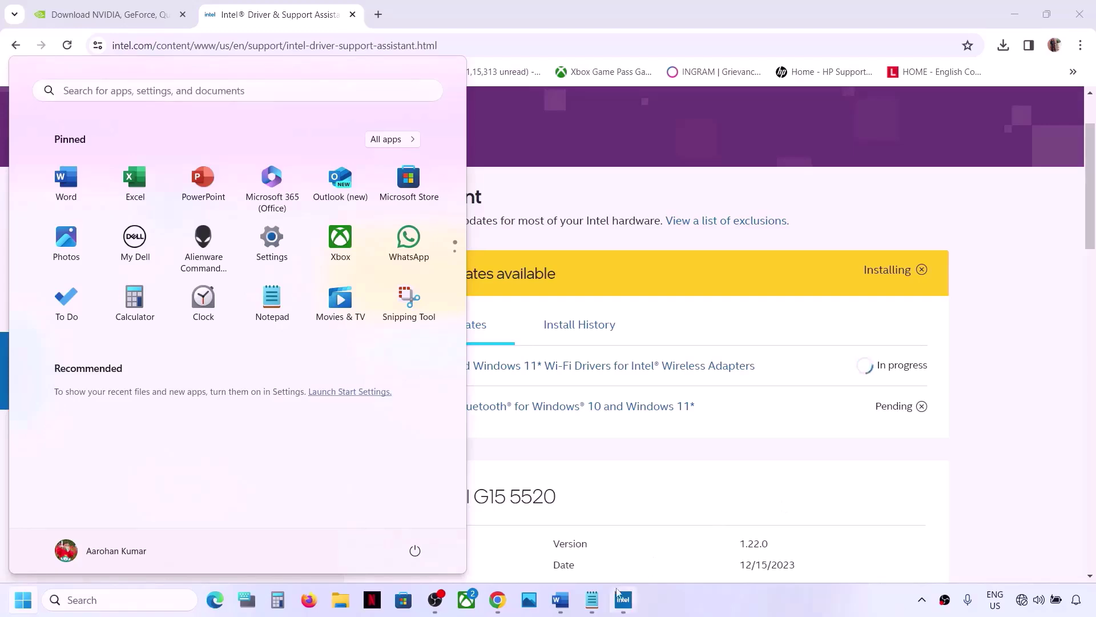
click(565, 605)
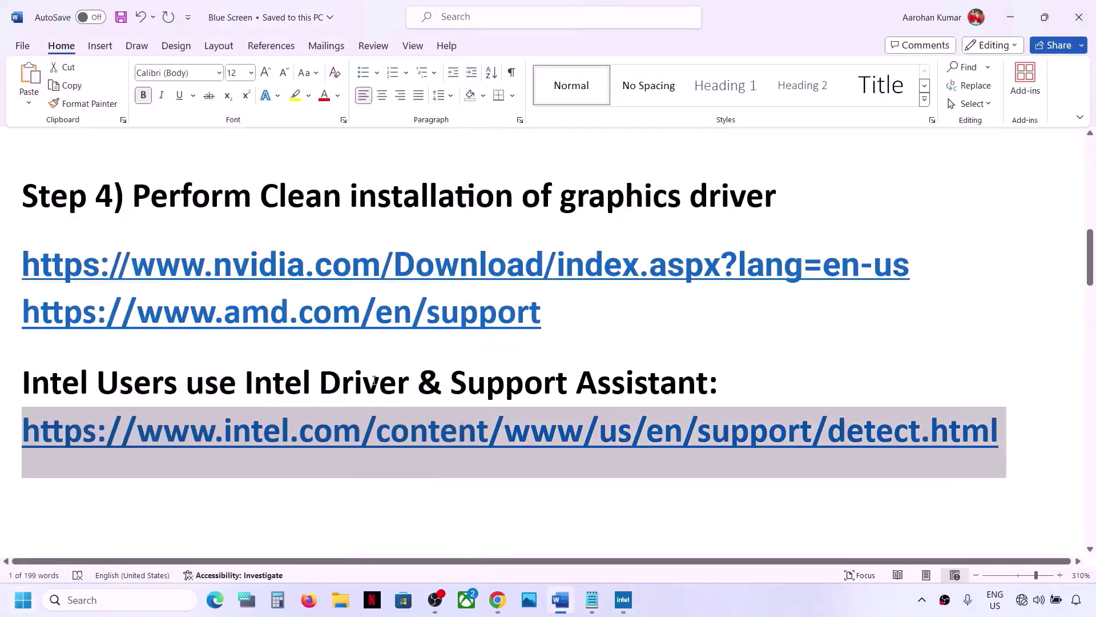
scroll(374, 382, down, 4)
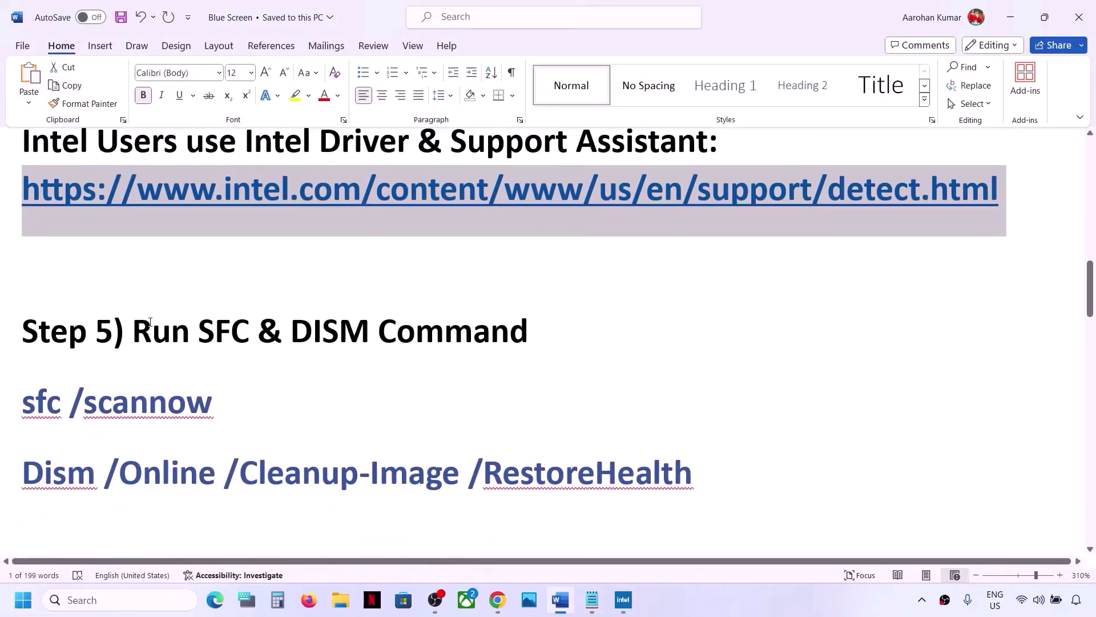
drag(150, 322, 529, 337)
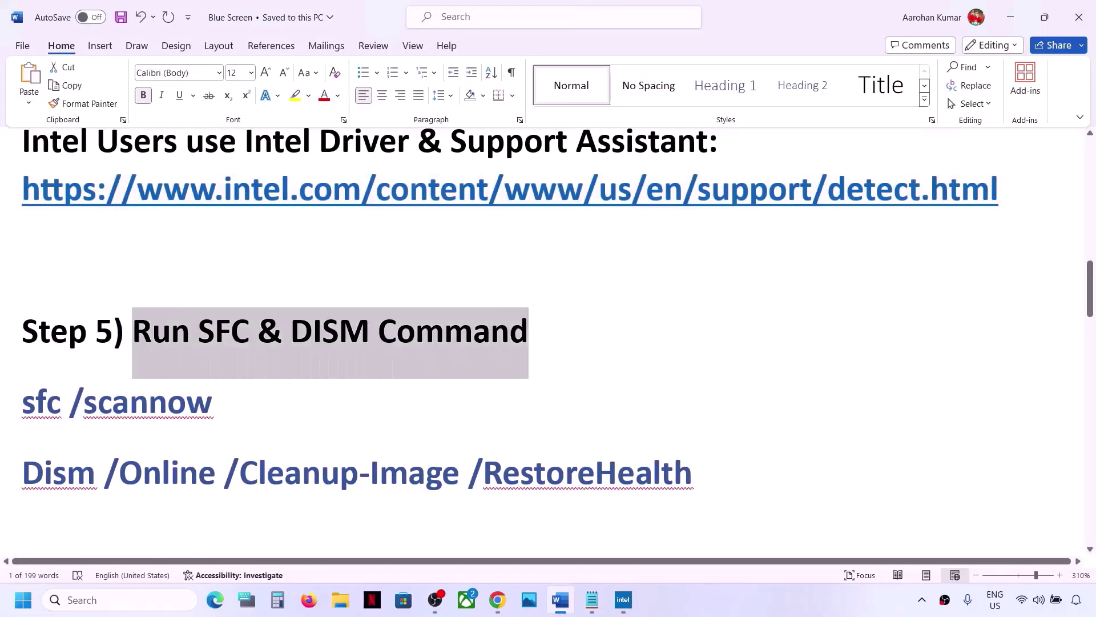
Search Windows for cmd and open Command Prompt as administrator
click(85, 597)
text(cmd)
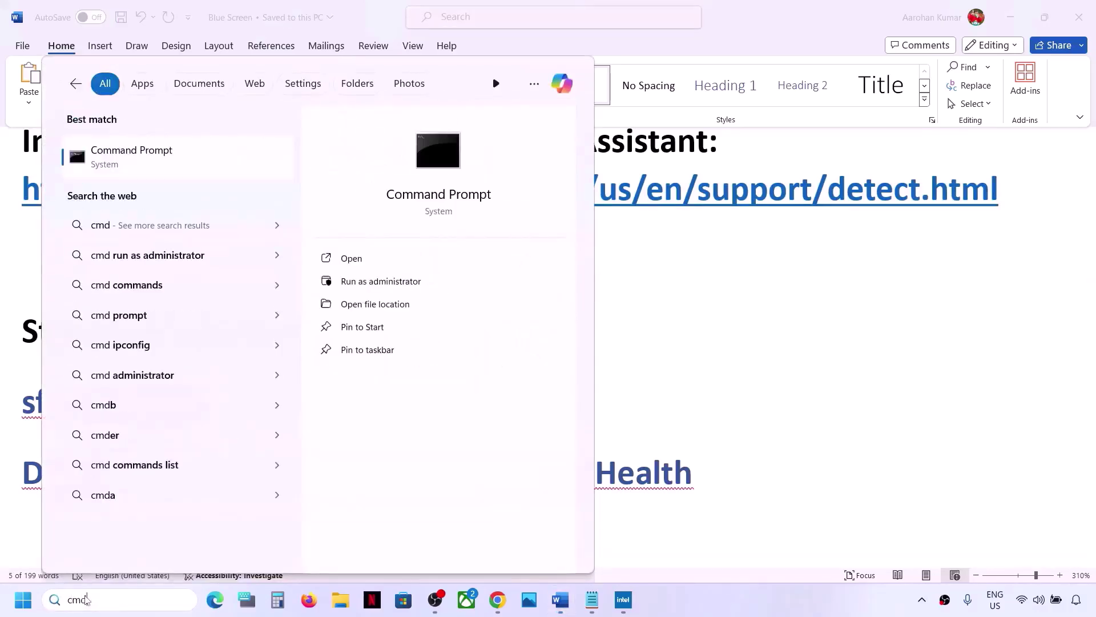
right_click(142, 171)
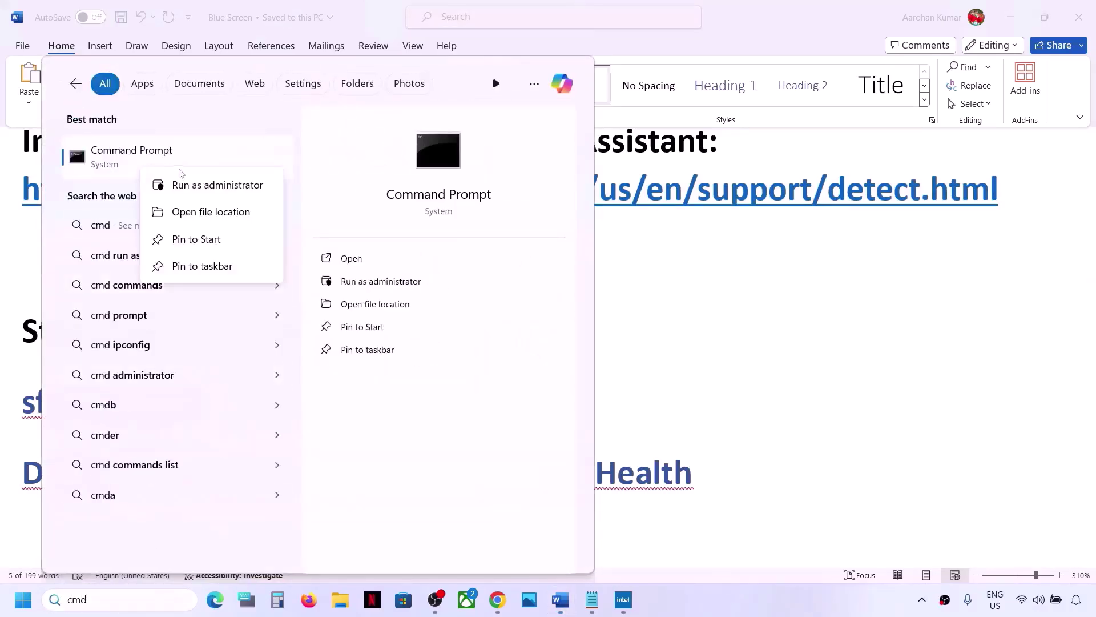
click(191, 186)
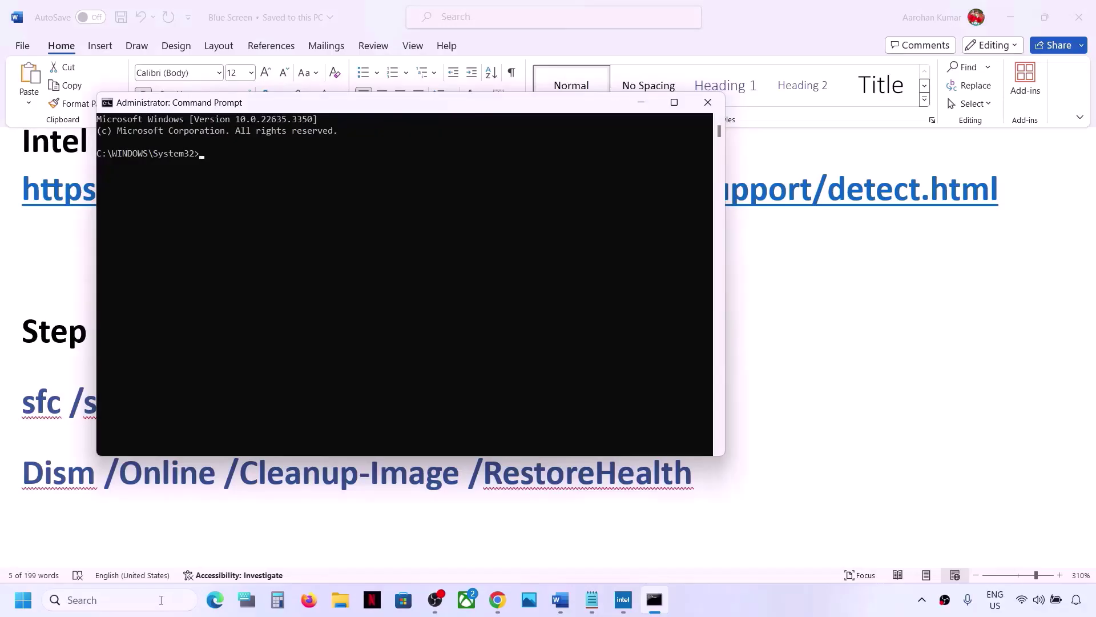
click(160, 599)
text(cmd)
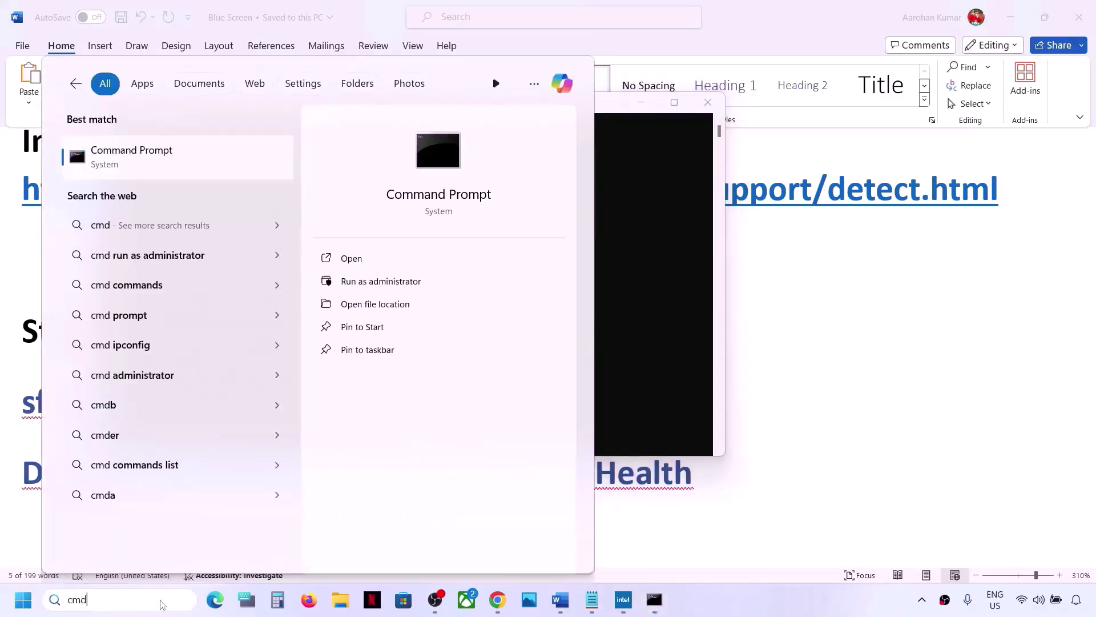
right_click(188, 171)
click(664, 259)
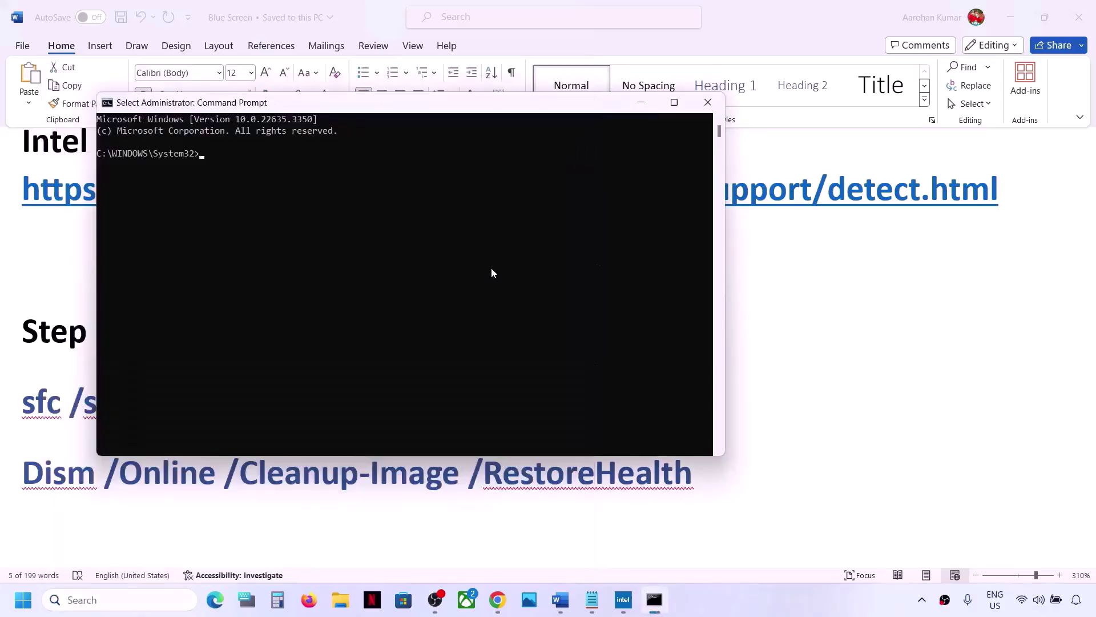
Copy the sfc /scannow command from Step 5 in Word and run it in the administrator Command Prompt
click(33, 412)
double_click(124, 409)
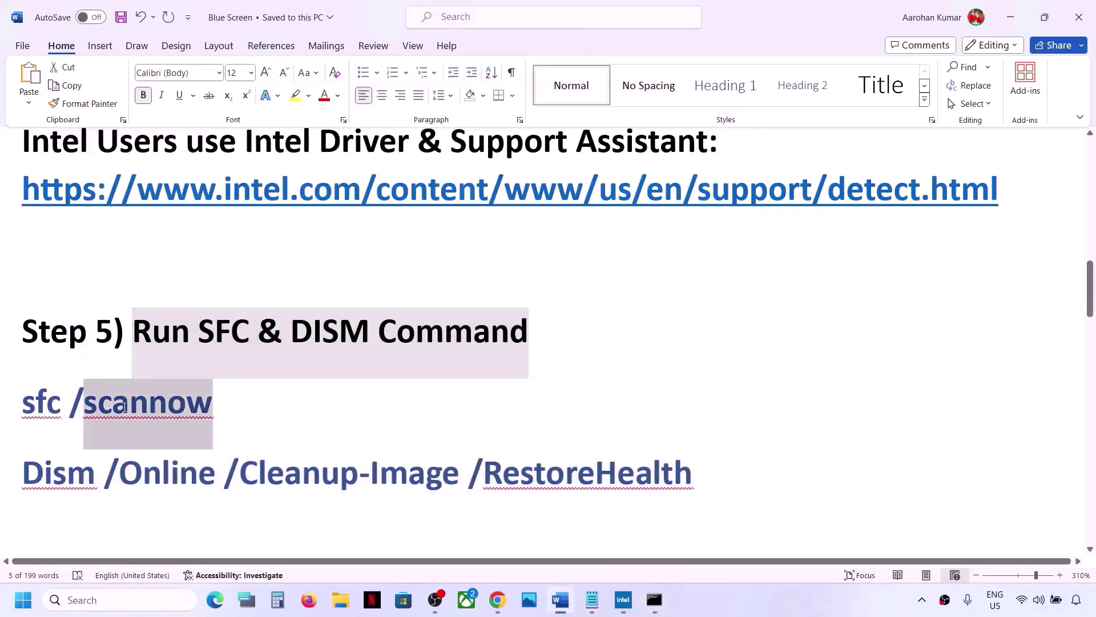
drag(226, 398, 31, 393)
key(ctrl+c)
key(alt+Tab)
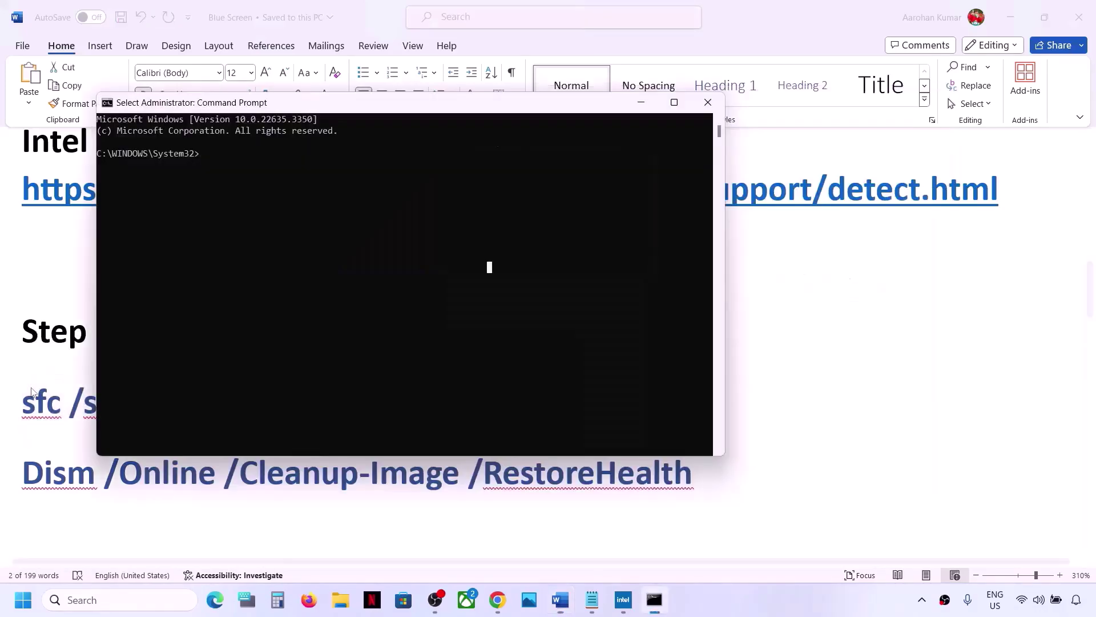
right_click(374, 223)
key(Return)
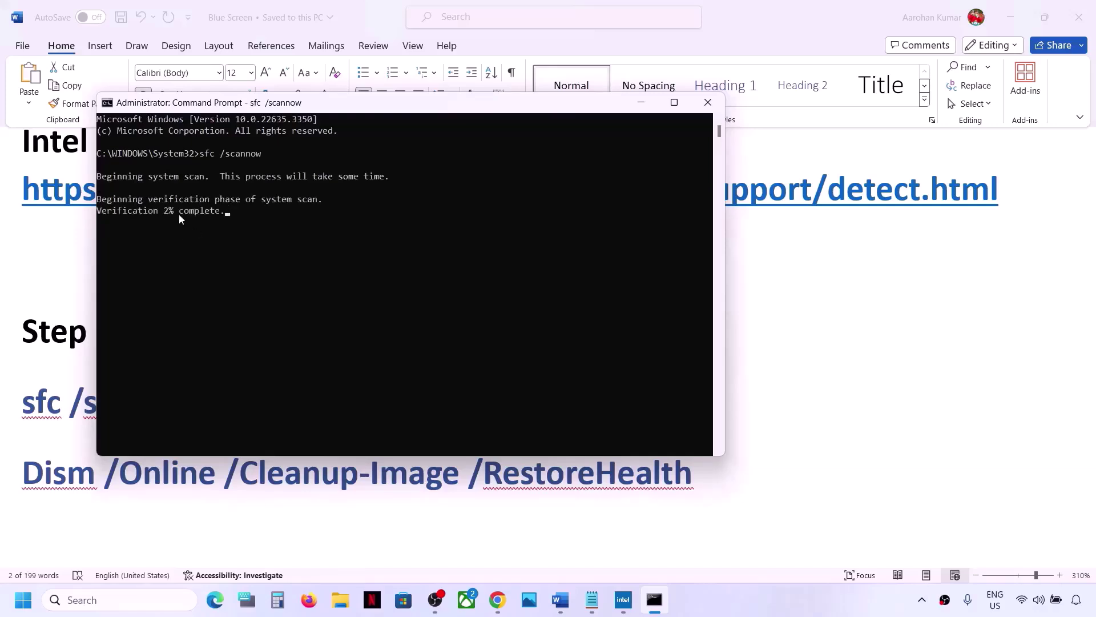
Copy the Dism /Online /Cleanup-Image /RestoreHealth command from Step 5 in the Word document and return to the Command Prompt
key(alt+Tab)
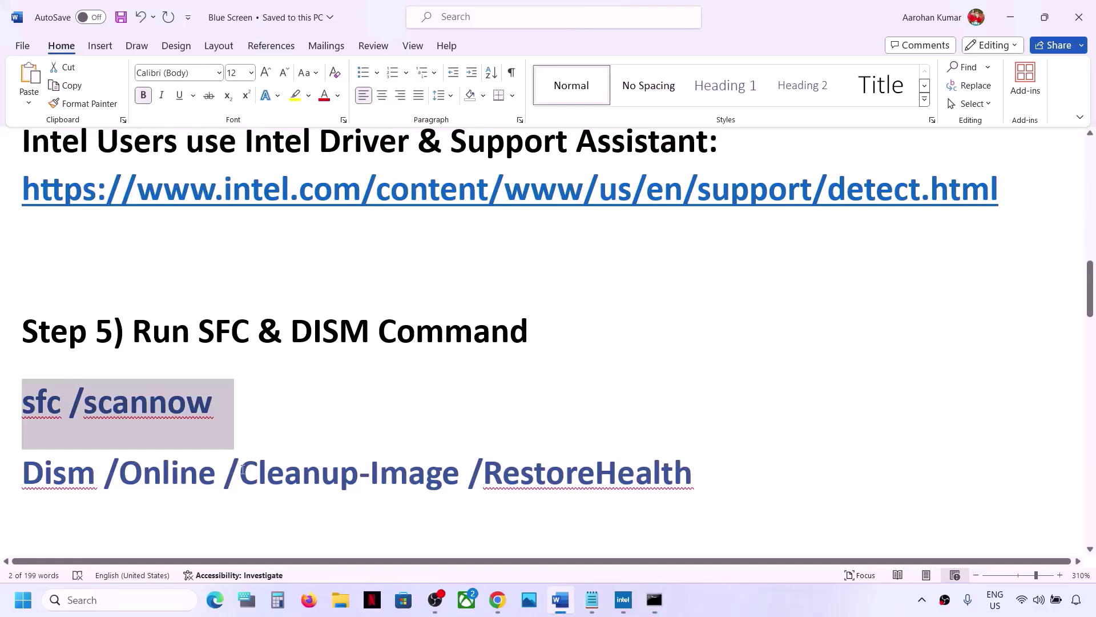
double_click(242, 469)
click(243, 469)
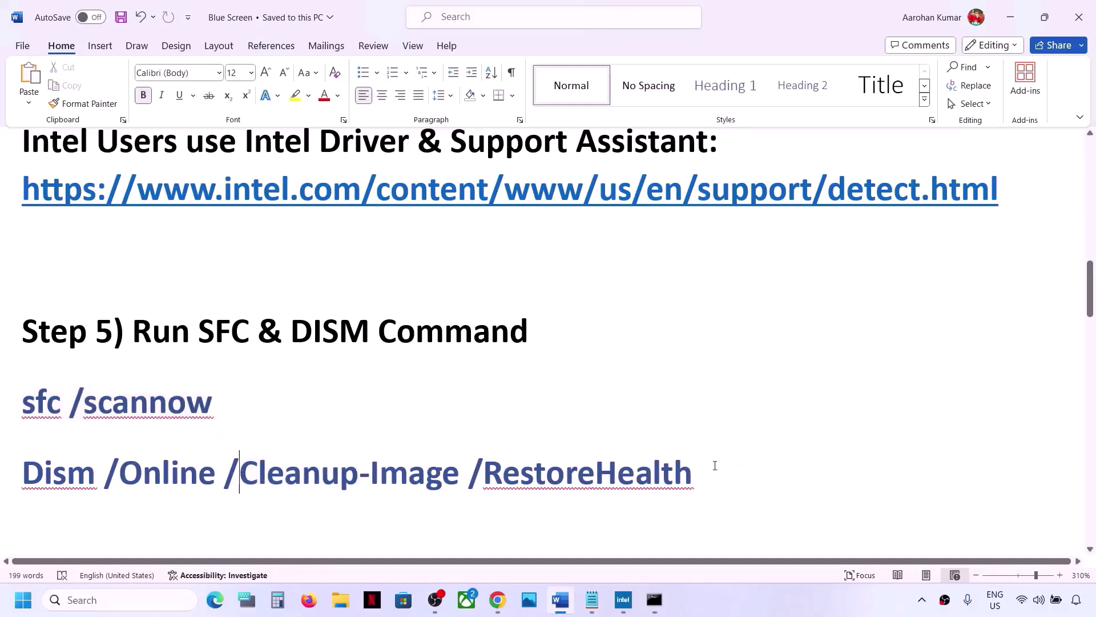
drag(714, 465, 23, 472)
right_click(46, 473)
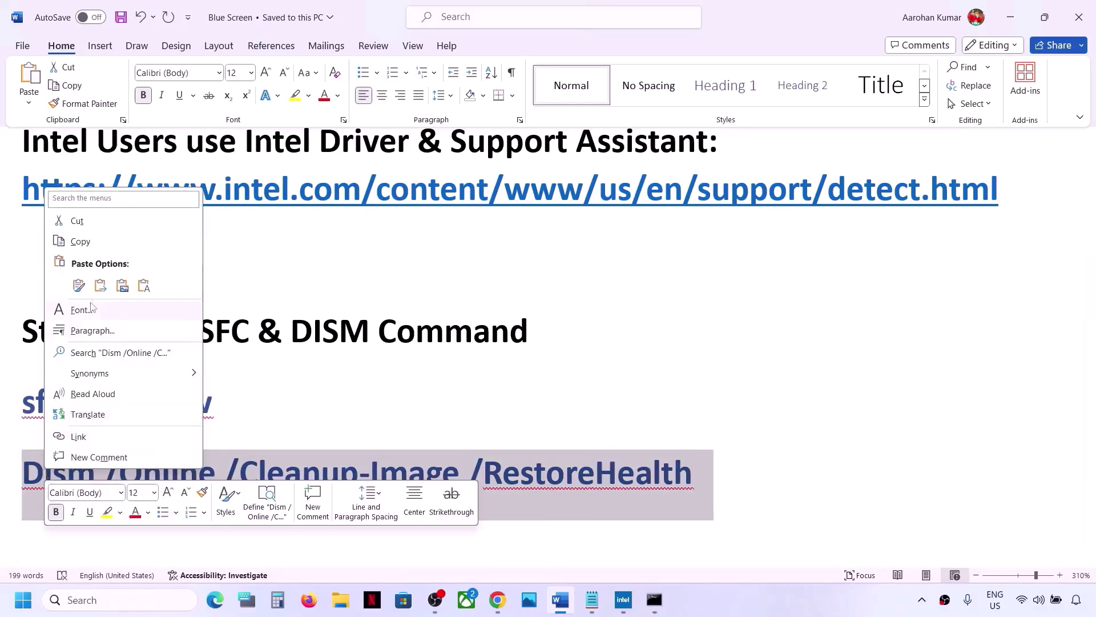
click(83, 241)
key(alt+Tab)
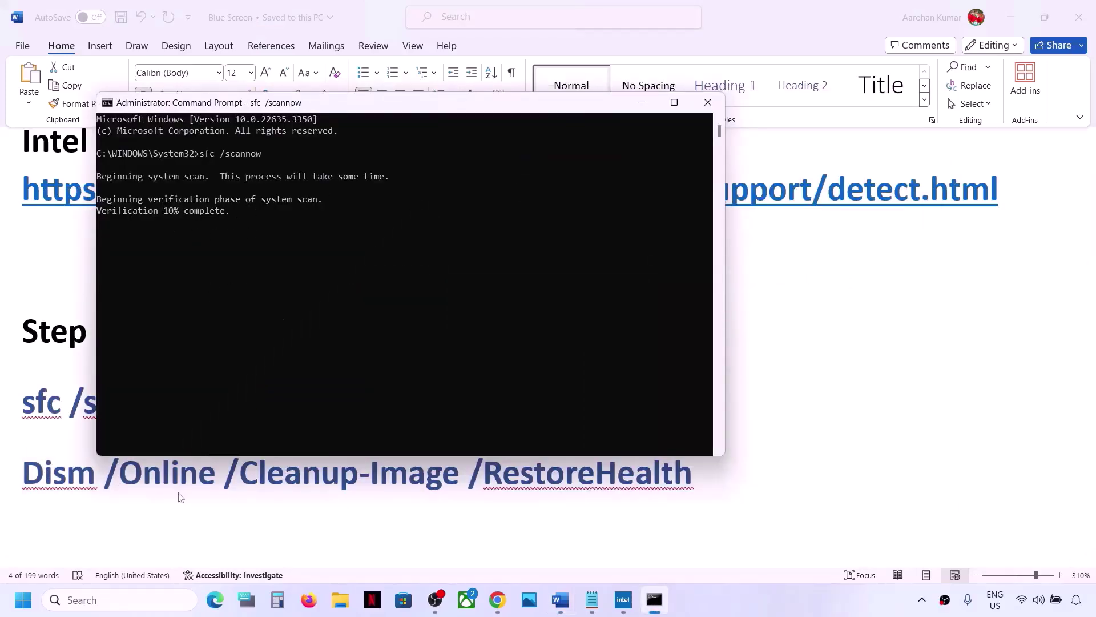
Return to the Word document, and look at the power options in Start without restarting the computer
key(alt+Tab)
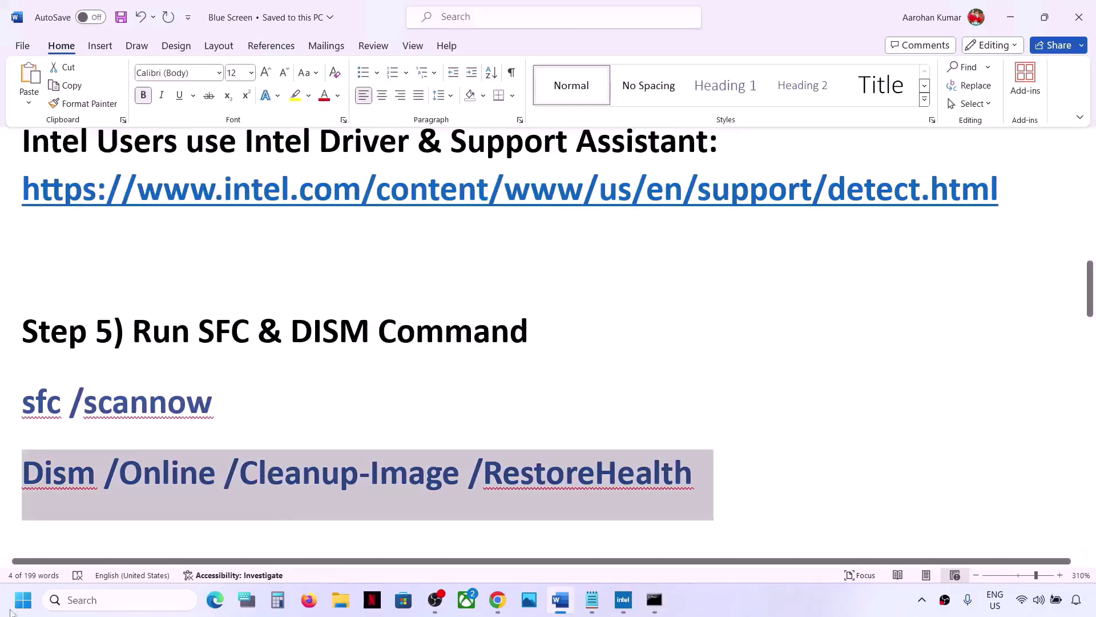
key(super)
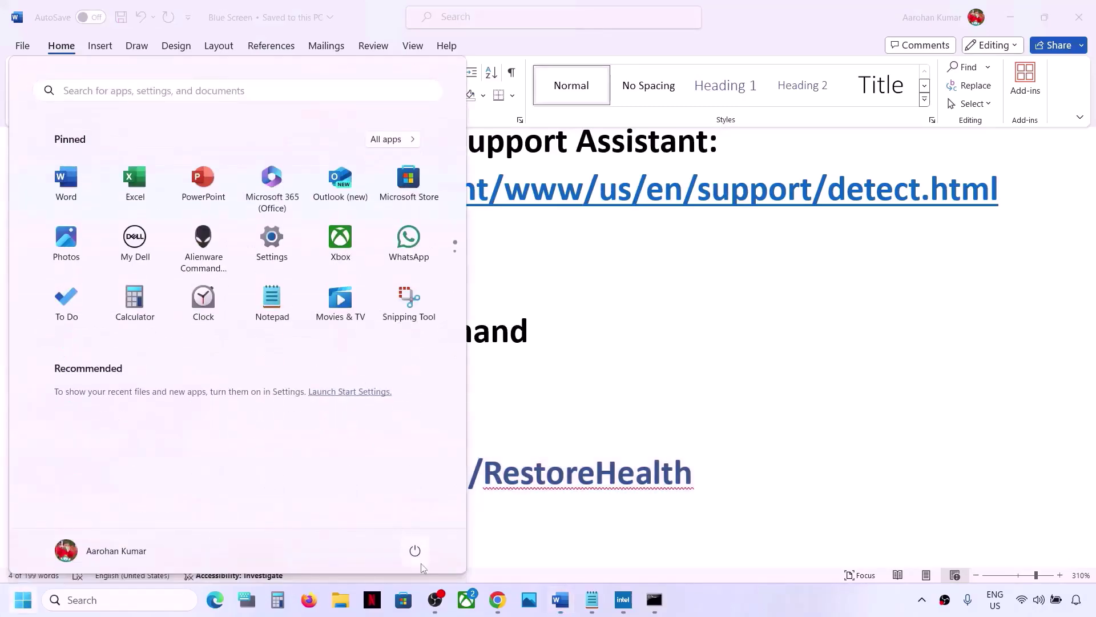
click(415, 550)
key(Escape)
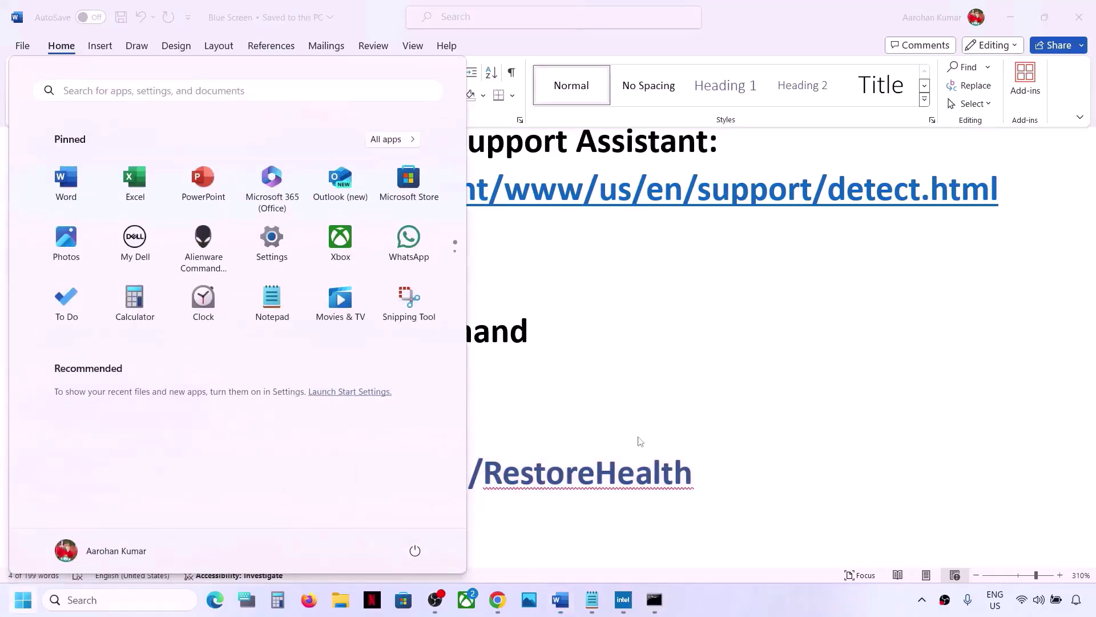
click(606, 432)
Highlight the Step 6 heading "Increase the Virtual Memory" in the Word document
scroll(604, 429, down, 4)
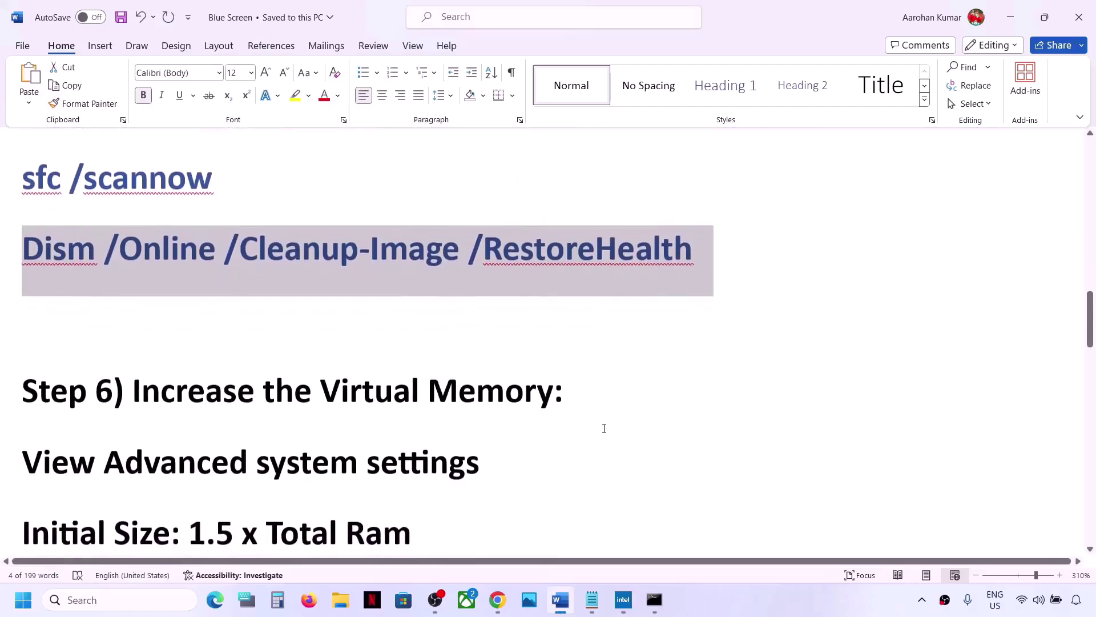
scroll(604, 428, down, 1)
drag(163, 321, 560, 322)
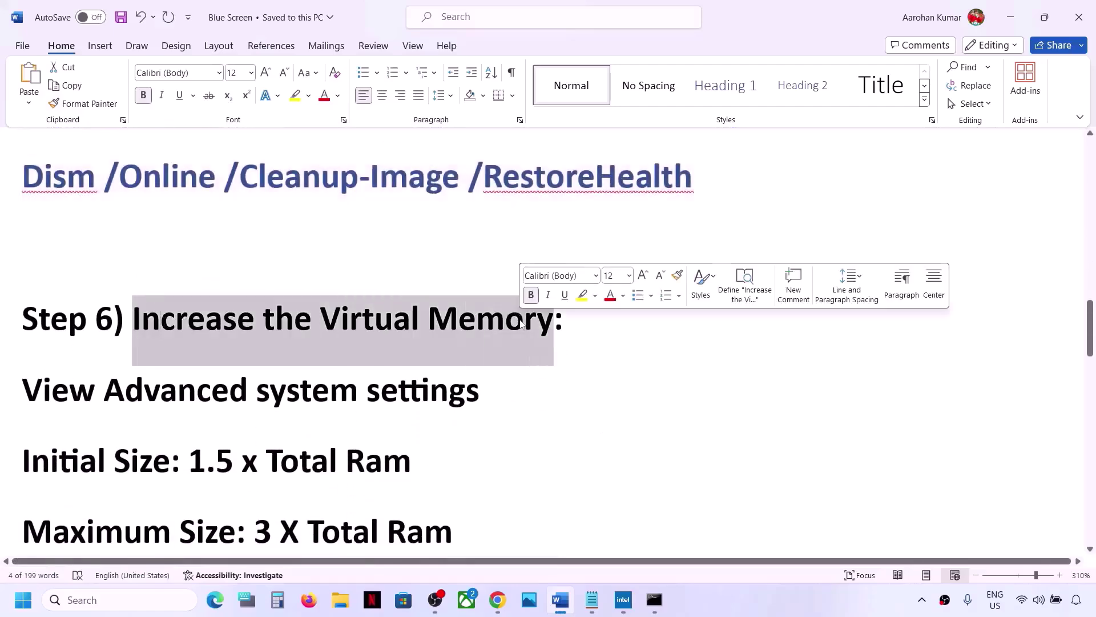
click(813, 605)
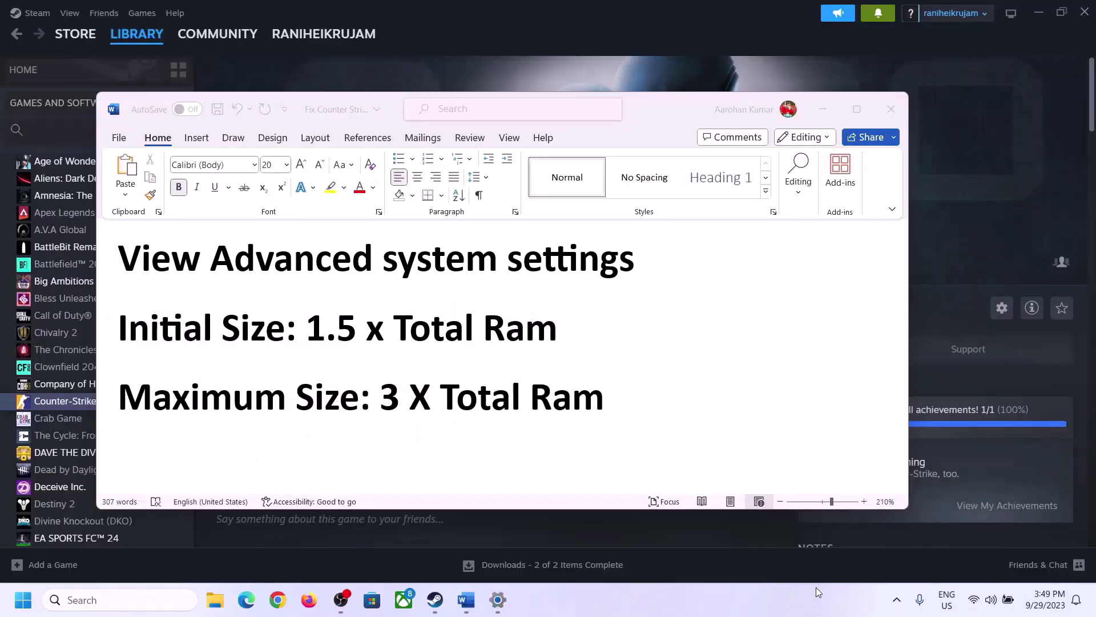
Copy "View Advanced system settings" from the Word document, search Windows for it and open the matching Control Panel result
click(160, 265)
drag(128, 260, 623, 260)
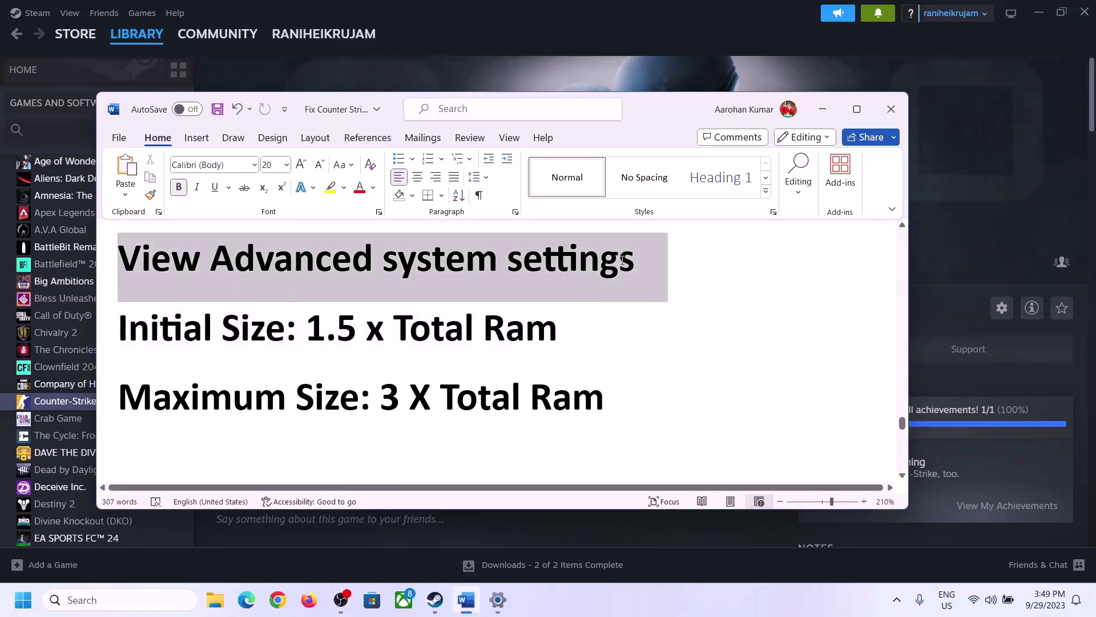
key(ctrl+c)
click(130, 599)
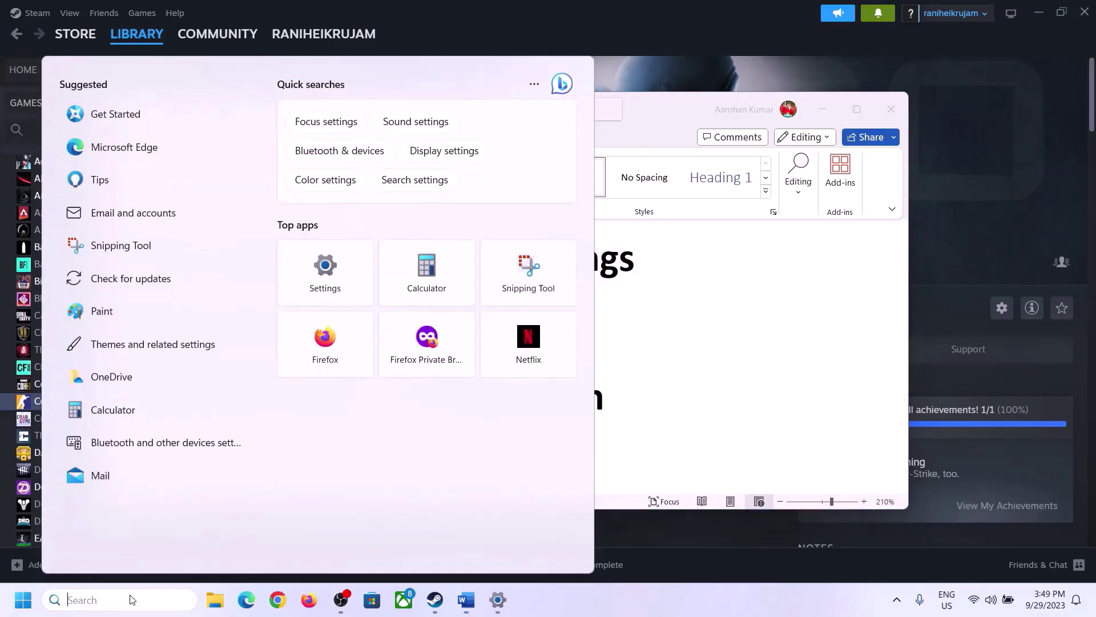
key(ctrl+v)
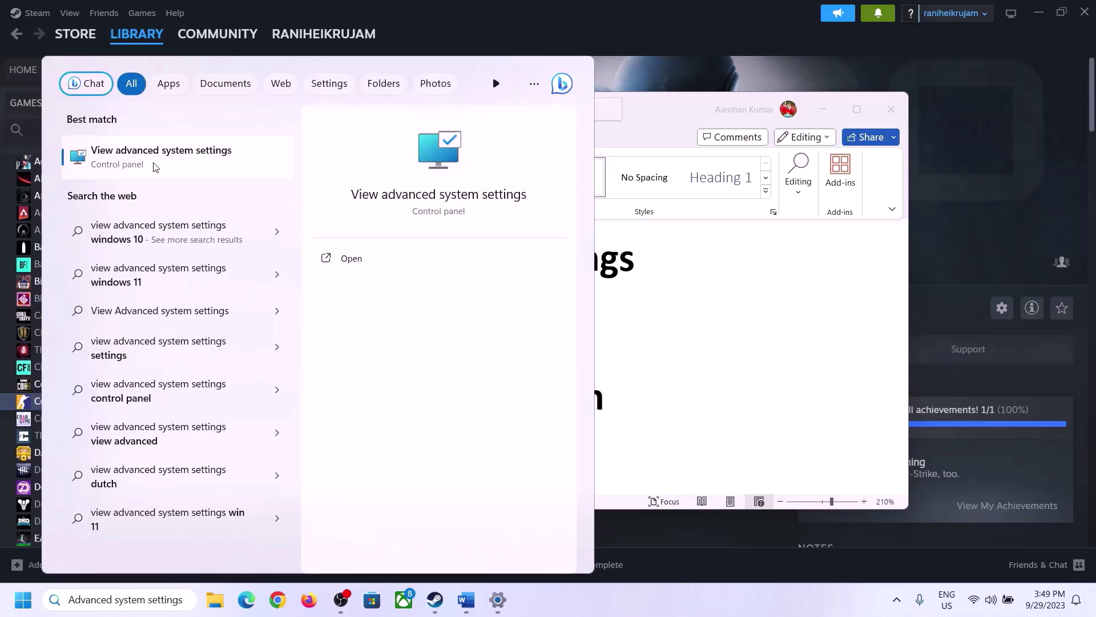
click(153, 167)
In the performance options' virtual memory settings, turn off automatic paging file management and select a custom size for drive C:
drag(228, 112, 490, 198)
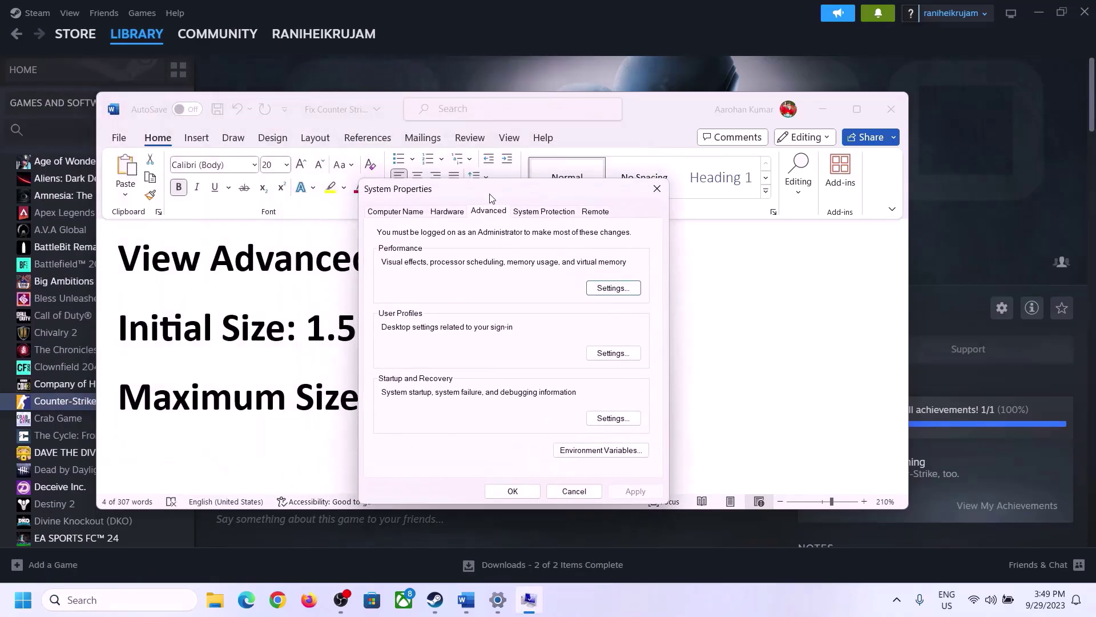
click(613, 288)
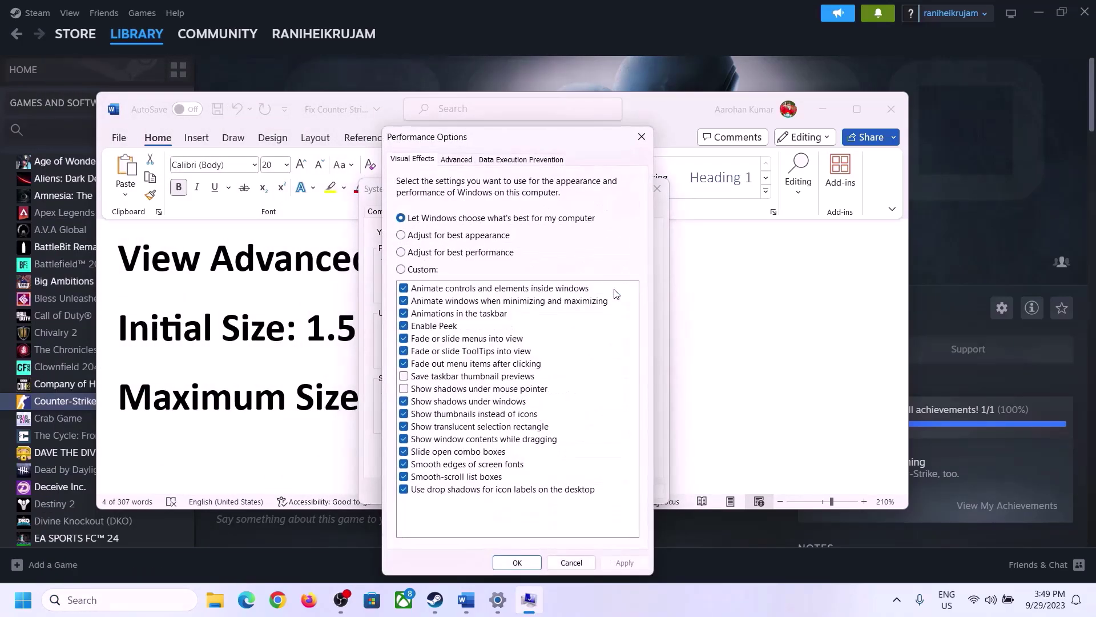
click(457, 160)
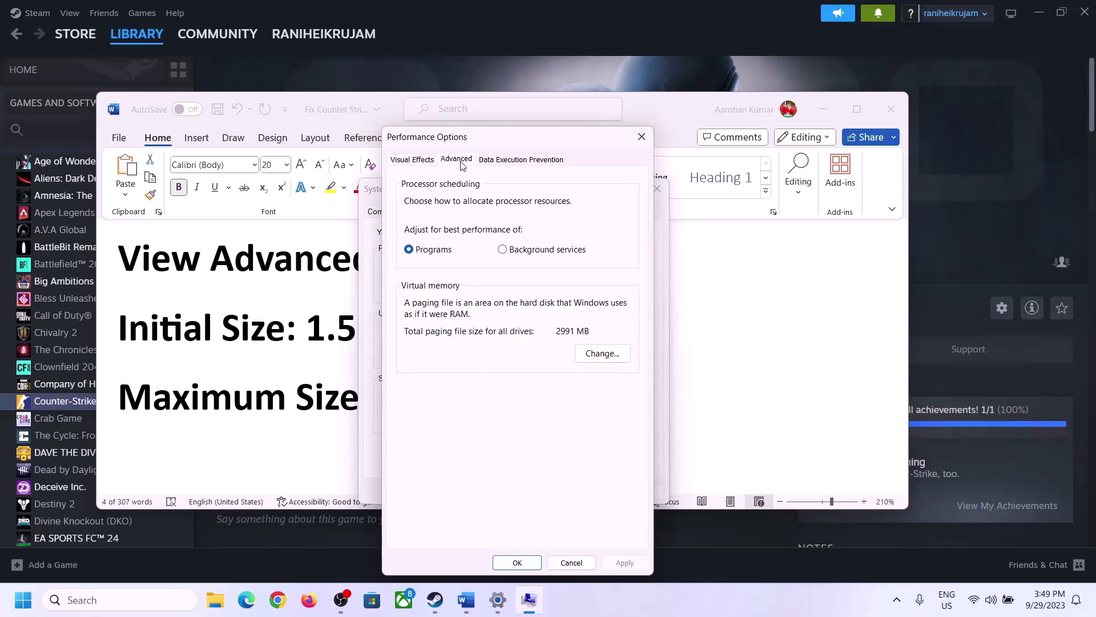
click(606, 354)
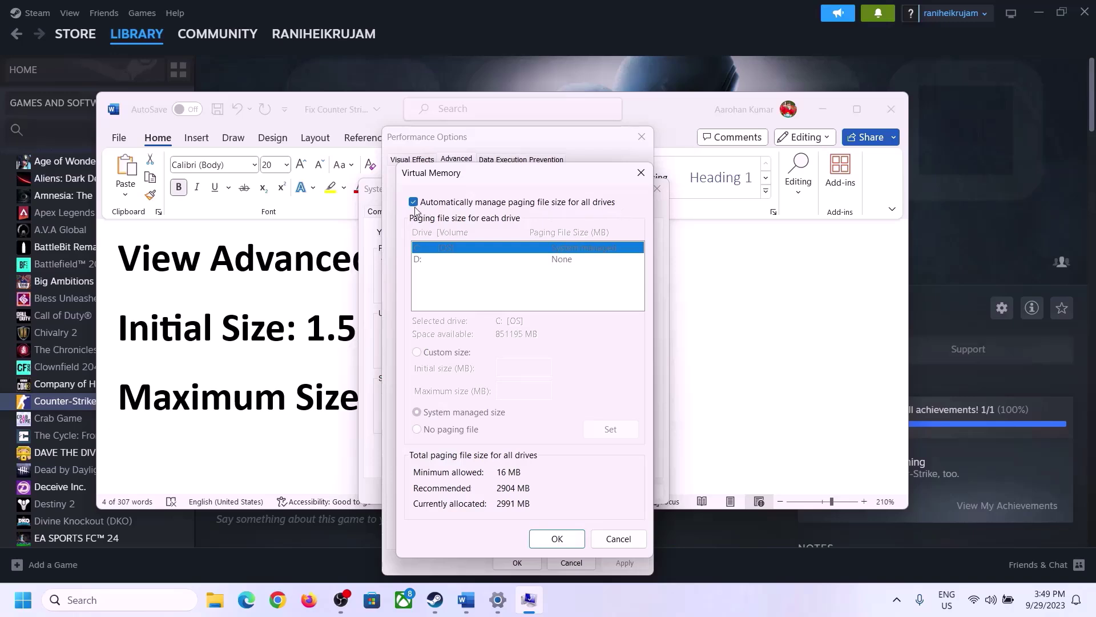
click(413, 202)
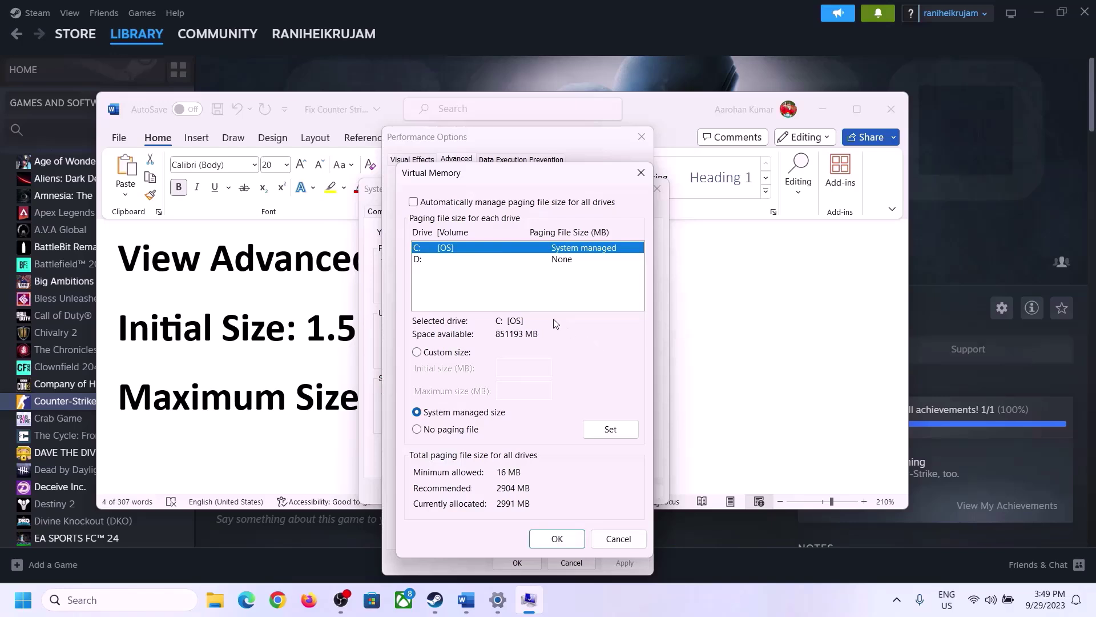
click(417, 353)
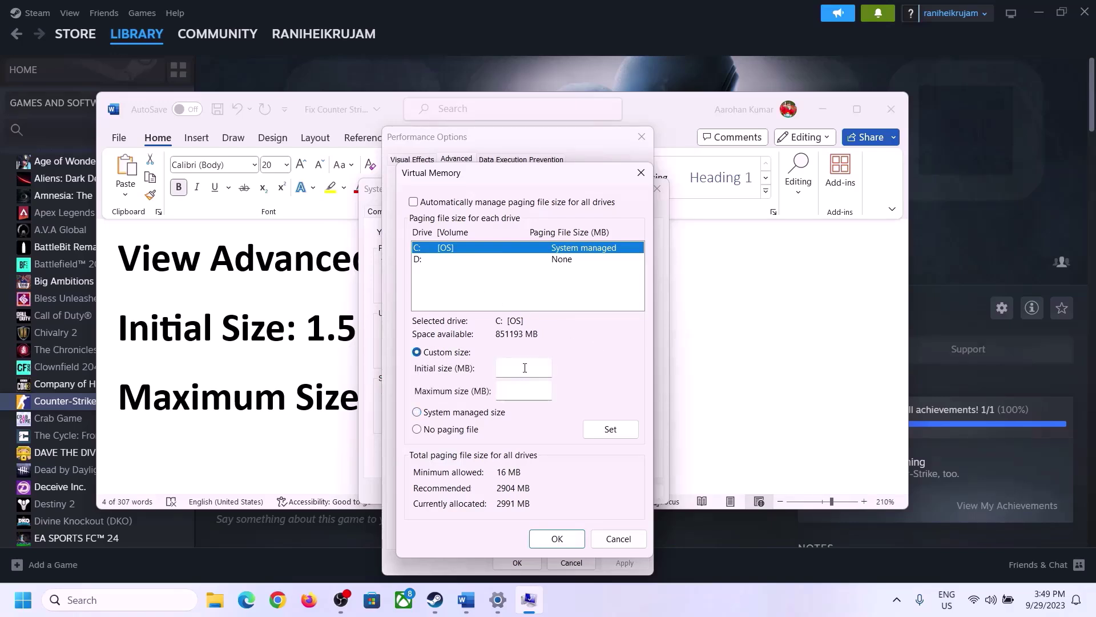
Highlight the initial size formula "1.5 x Total Ram" in the Word document, and launch Calculator with the calc command
click(297, 336)
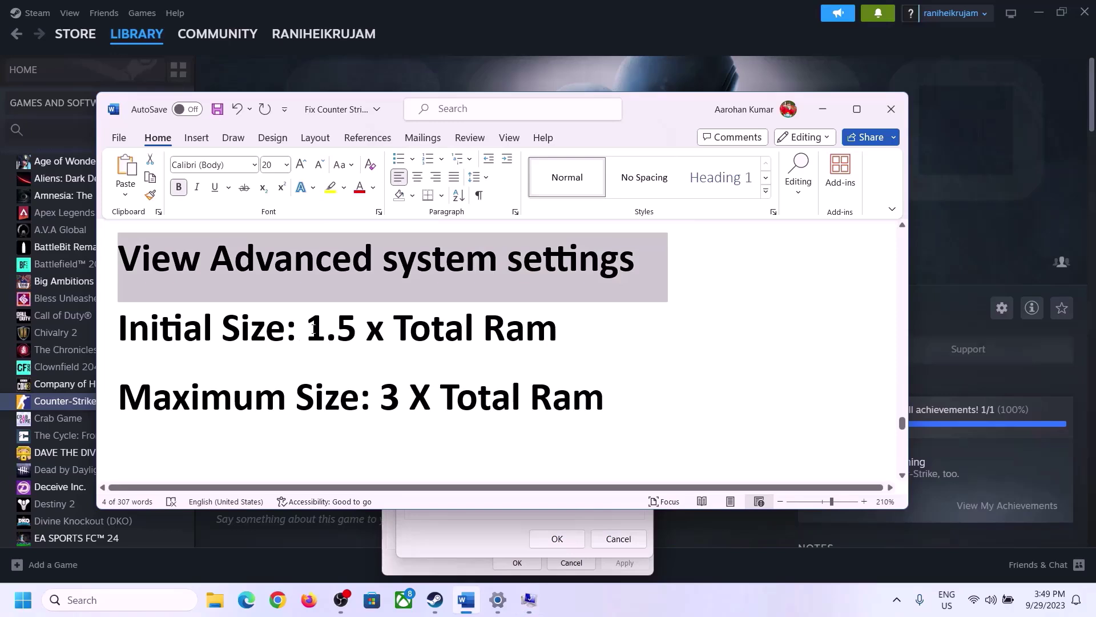
drag(312, 329, 508, 341)
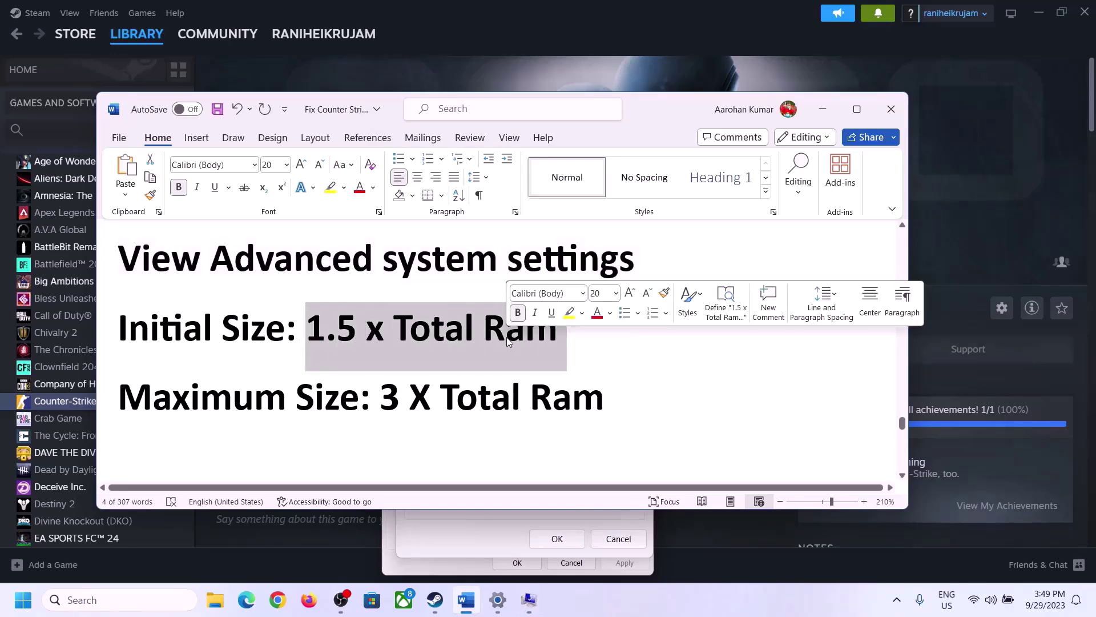
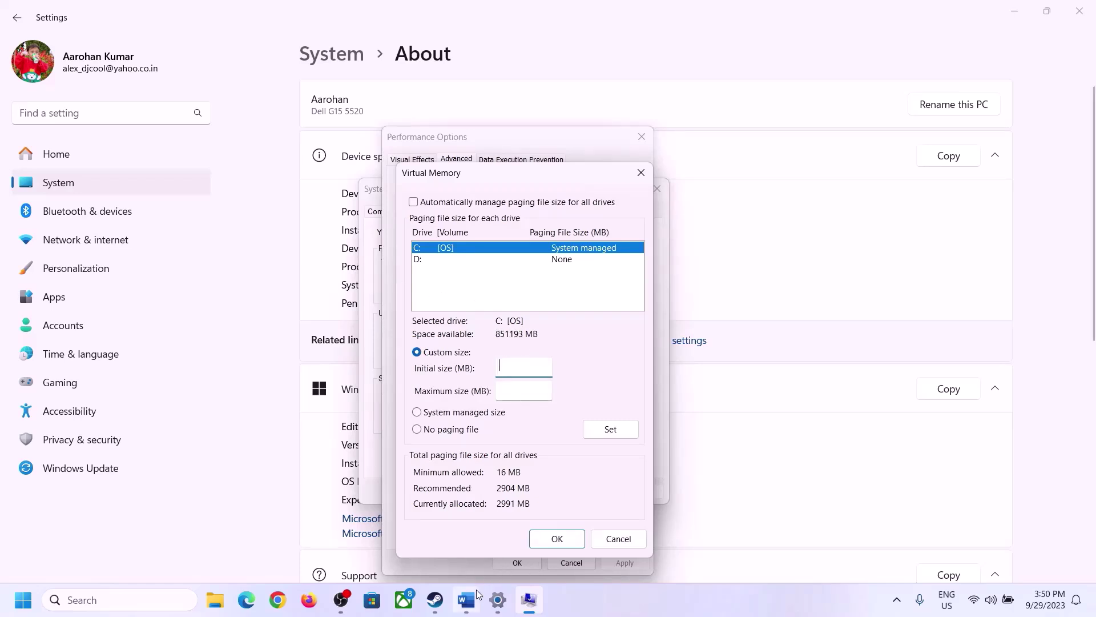
mouse_move(497, 599)
key(super+r)
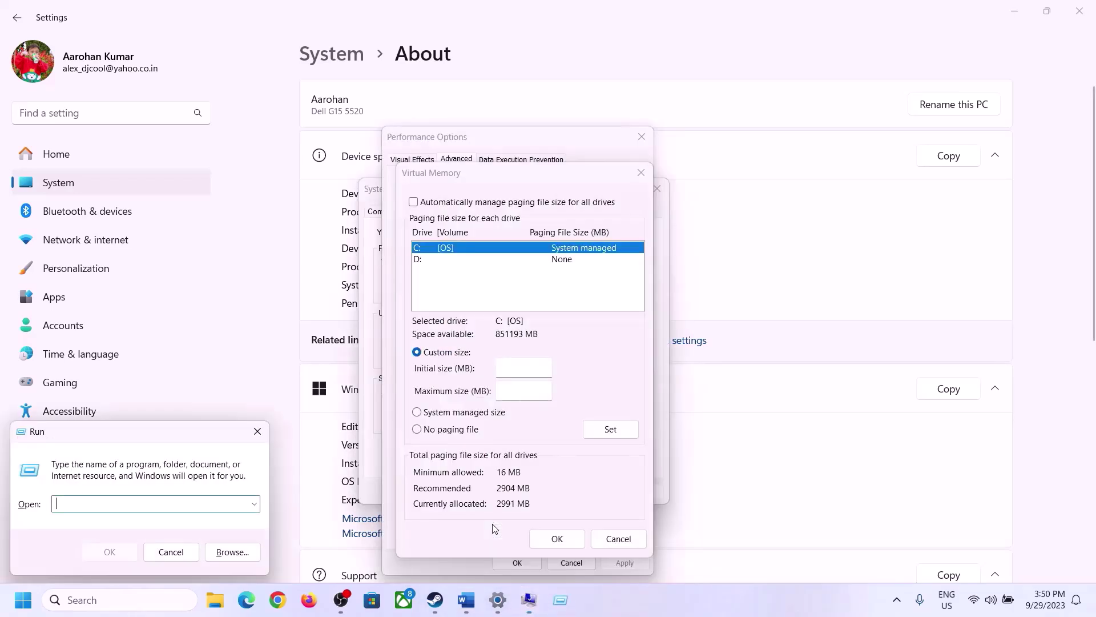
text(calc)
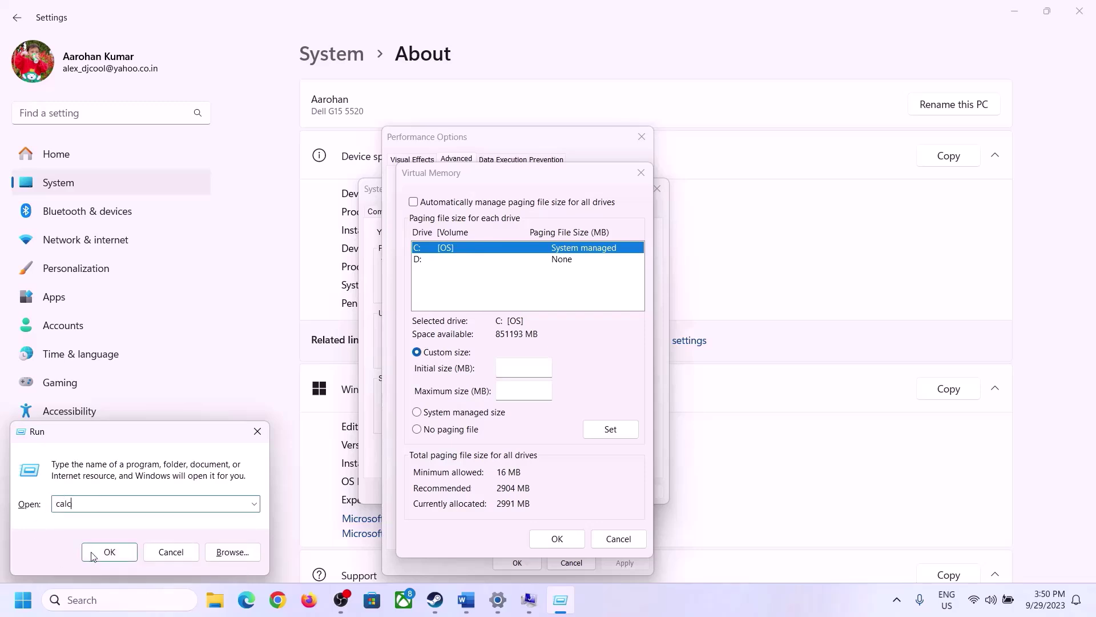
click(94, 551)
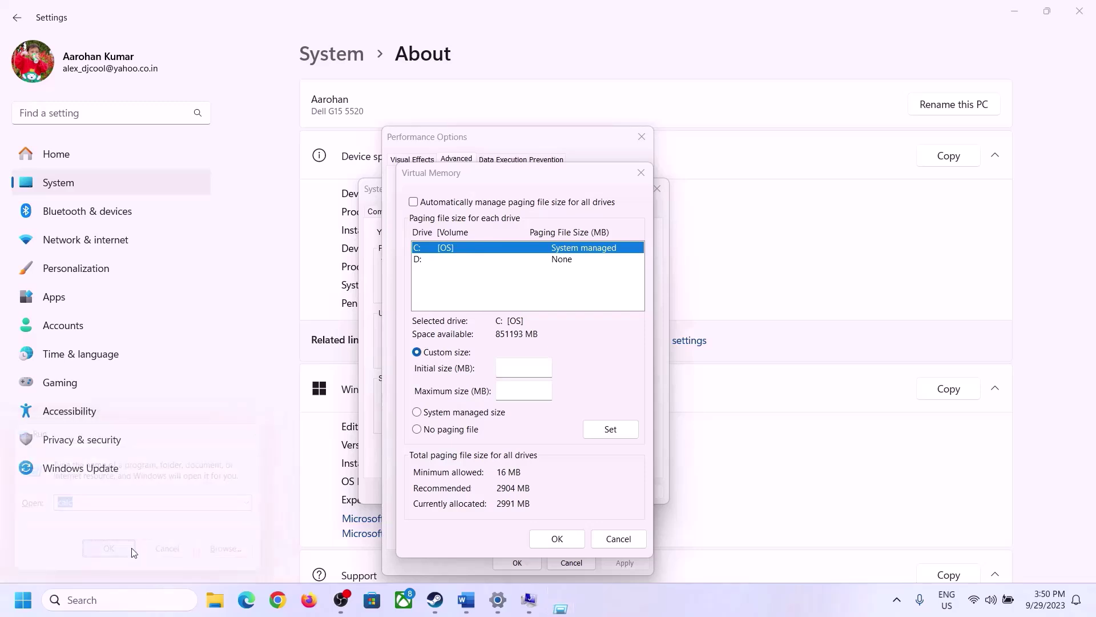
drag(135, 20, 799, 188)
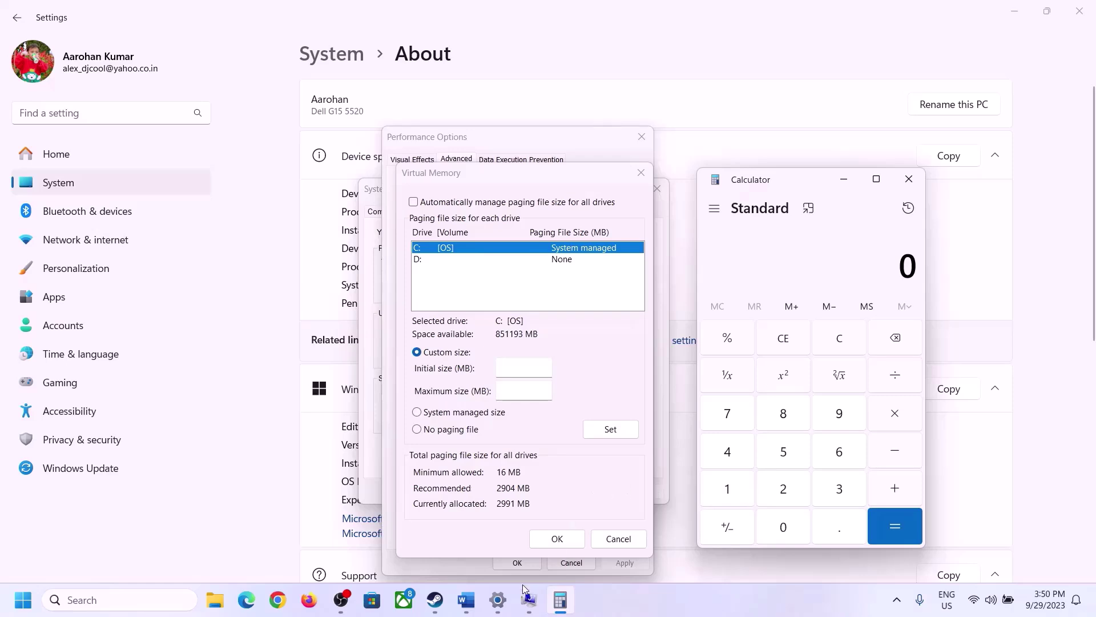
Check the initial size formula in Word, and multiply 16 by 1024 in Calculator to get the total RAM in megabytes
click(465, 610)
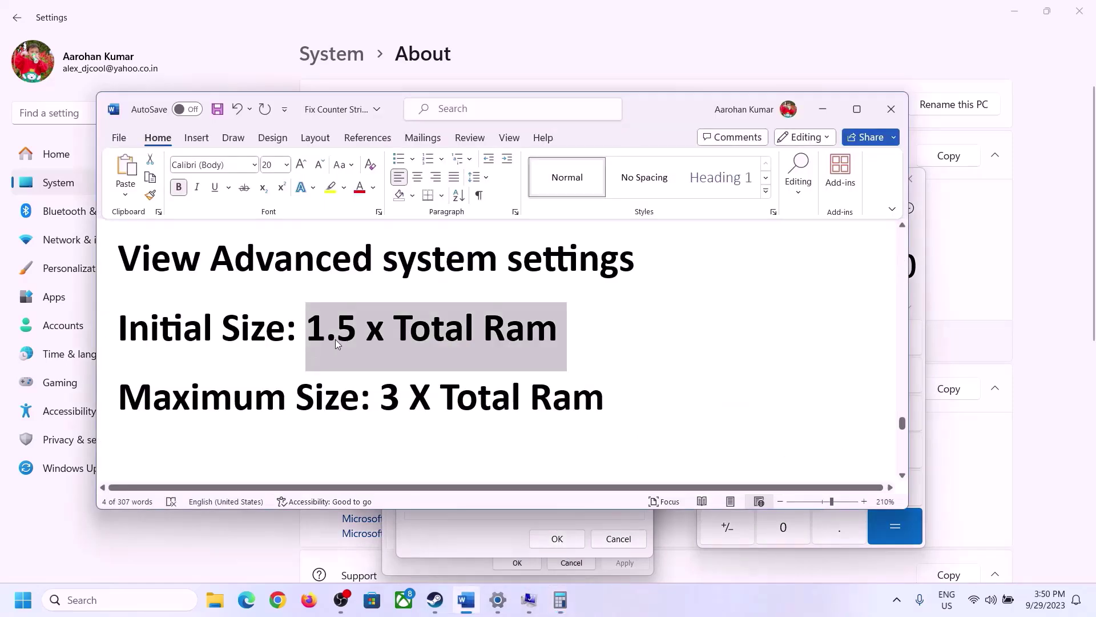
click(560, 600)
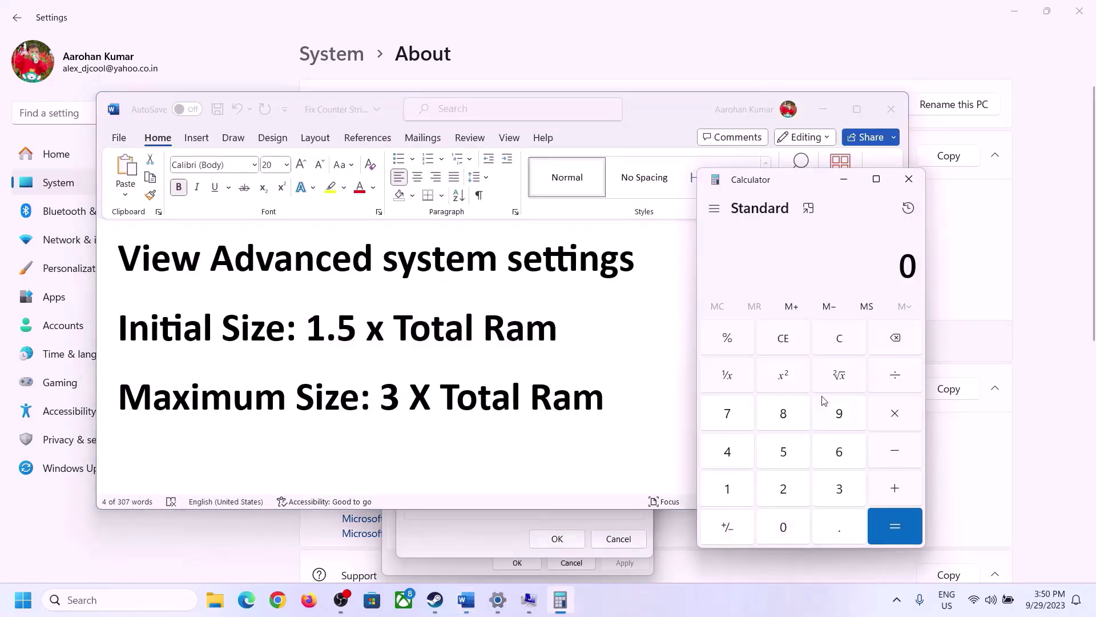
click(729, 491)
click(835, 460)
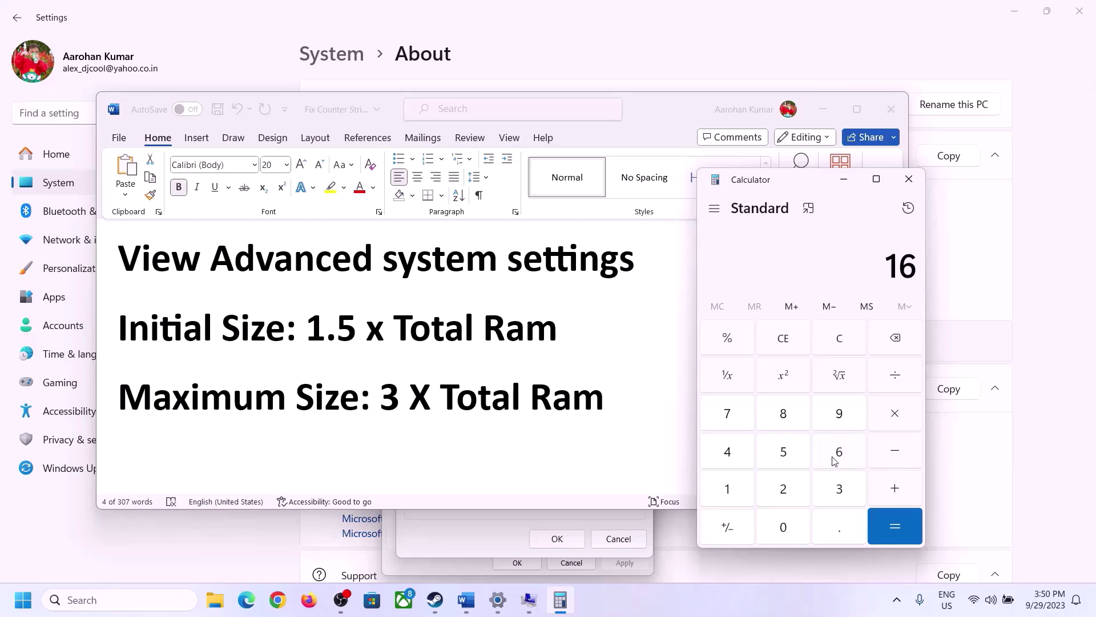
click(839, 359)
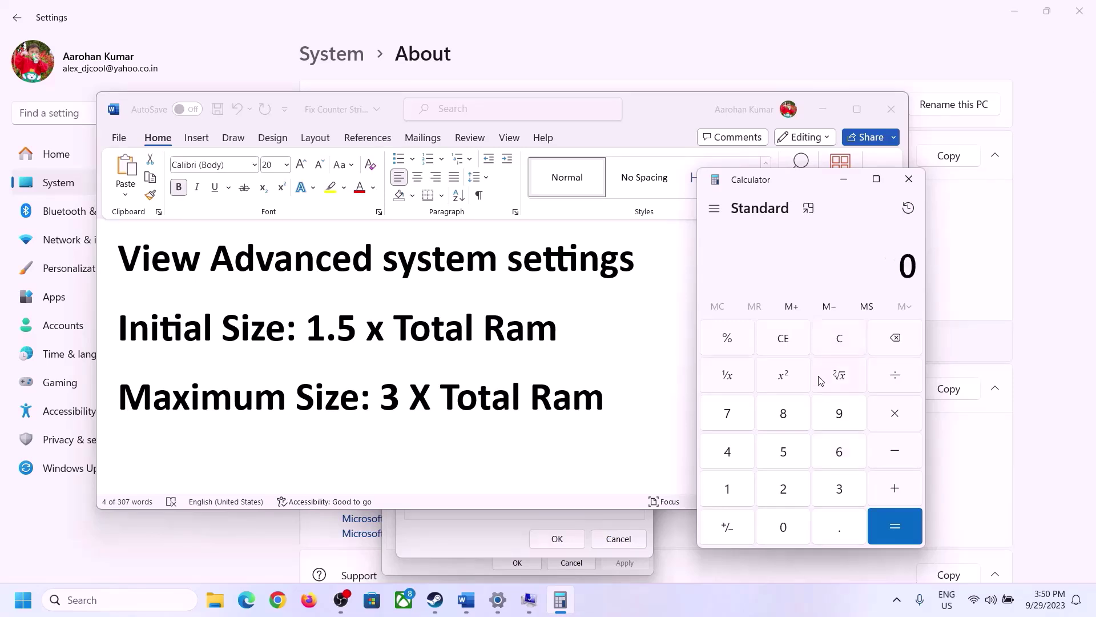
click(736, 490)
click(823, 459)
click(894, 422)
click(727, 489)
click(783, 525)
click(784, 489)
click(737, 461)
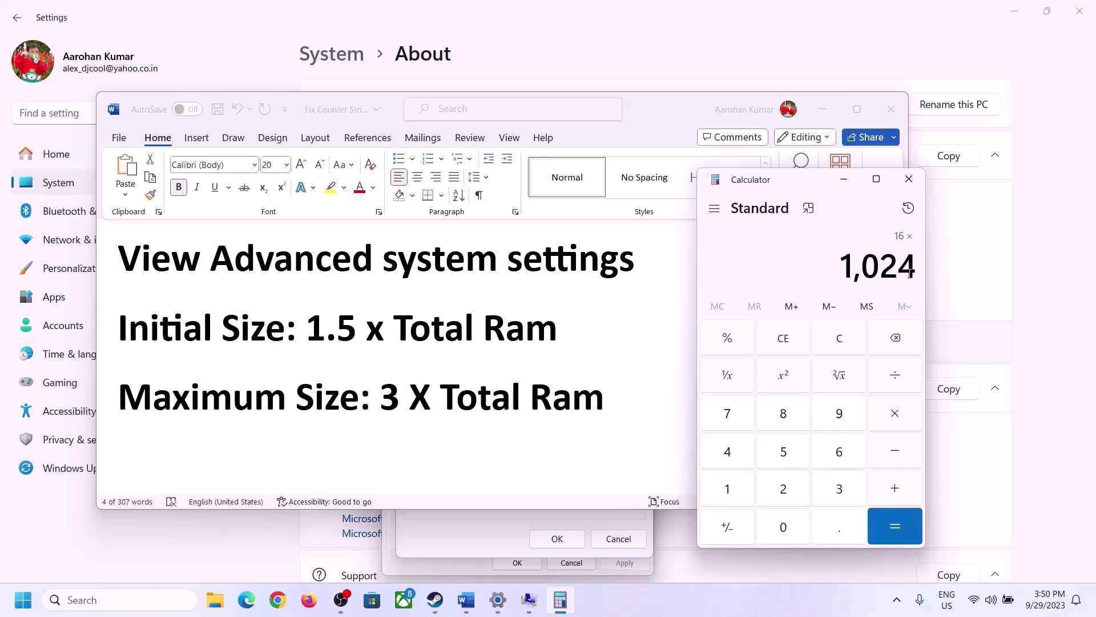
click(894, 527)
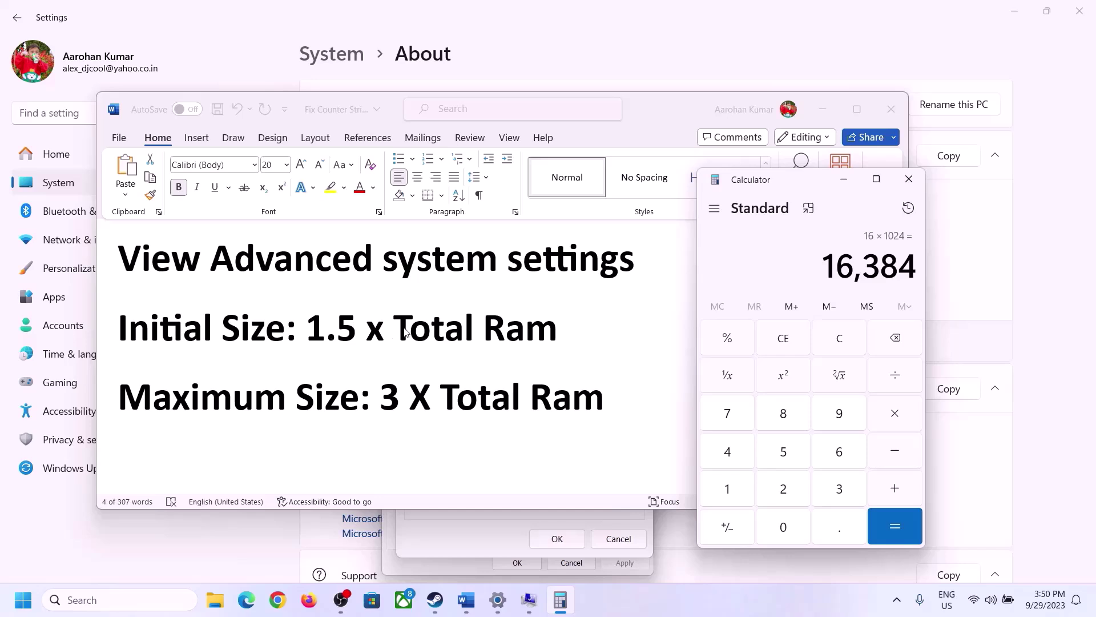
Multiply the calculated RAM size by 1.5 in Calculator, and return to the Virtual Memory dialog
click(896, 418)
click(747, 492)
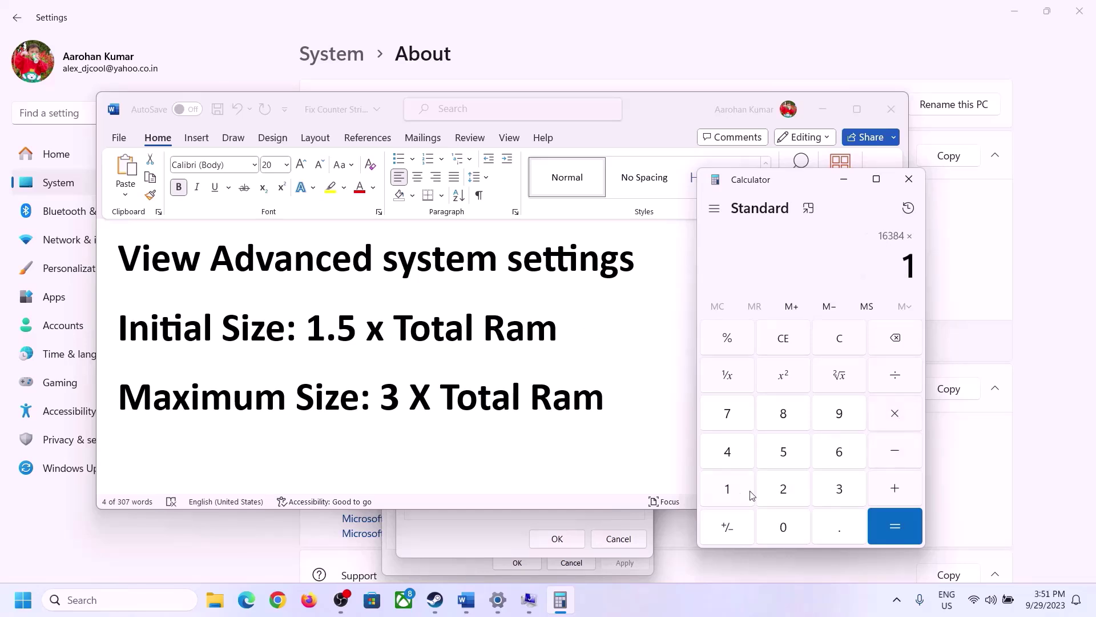
click(834, 535)
click(784, 451)
click(893, 522)
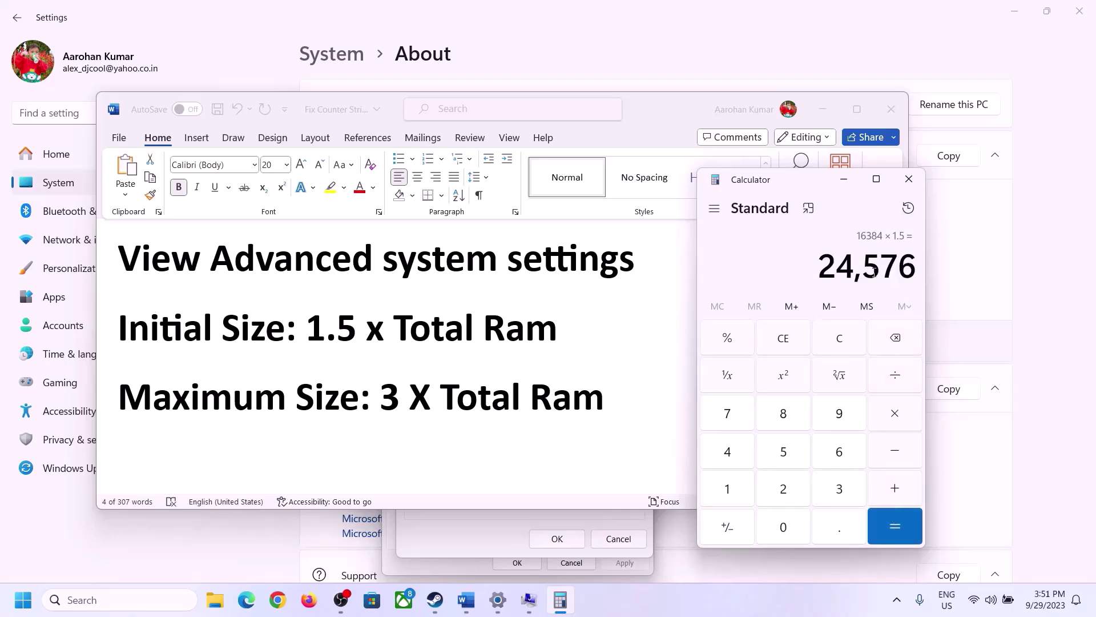
click(483, 536)
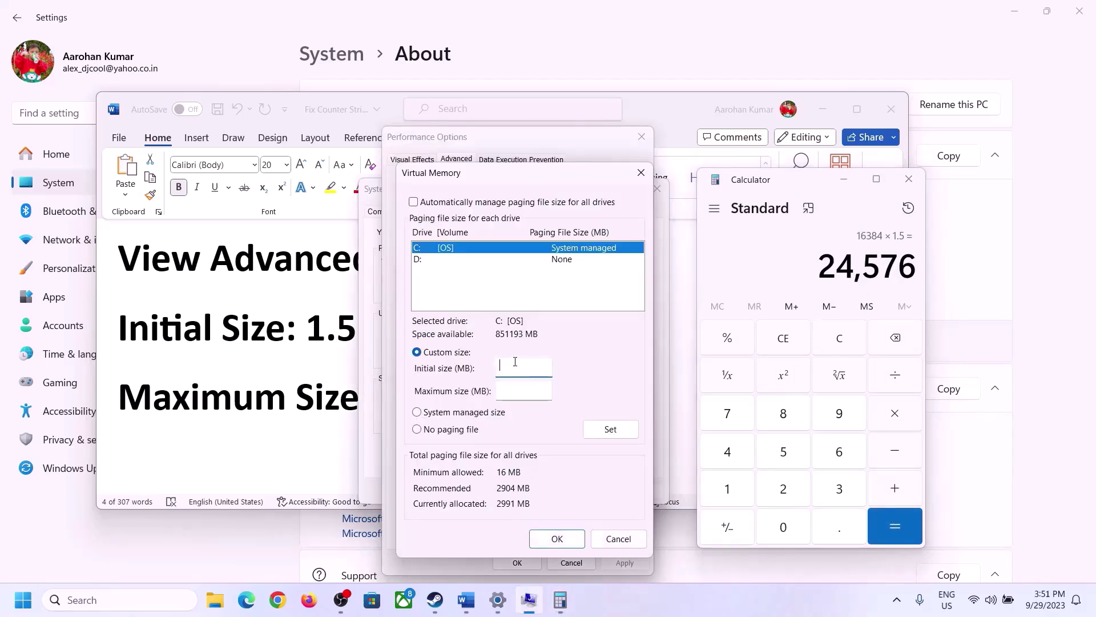
Set the initial paging file size for drive C: to 24576 MB, and check the maximum size formula in the Word document
text(24576)
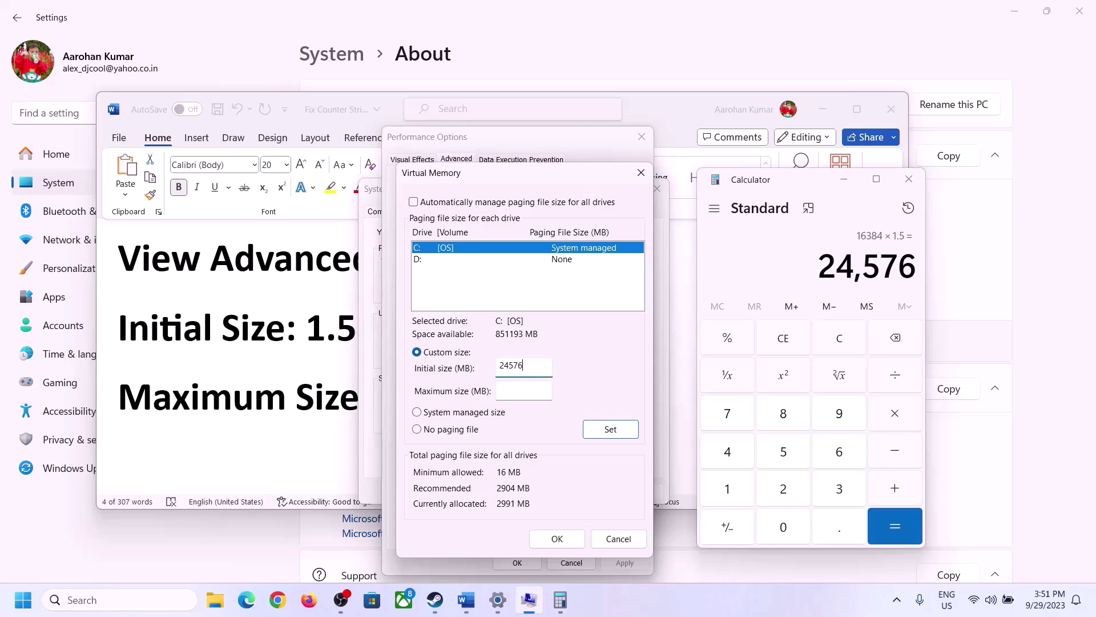
click(545, 392)
click(337, 402)
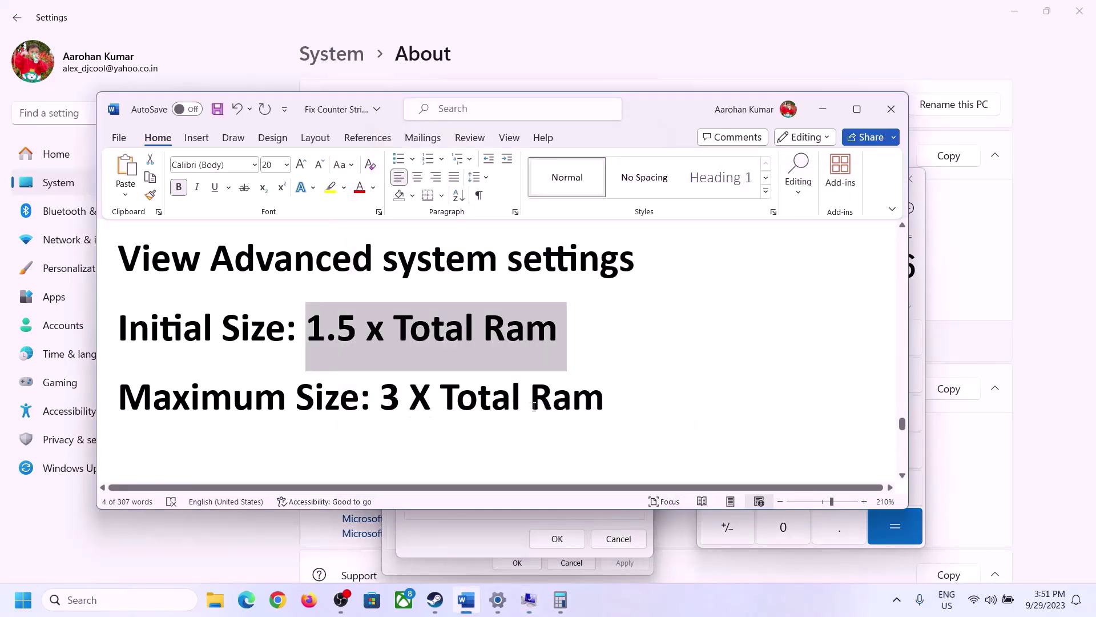
Clear the previous calculation in Calculator, and check the installed RAM on the Settings About page
click(922, 306)
click(849, 340)
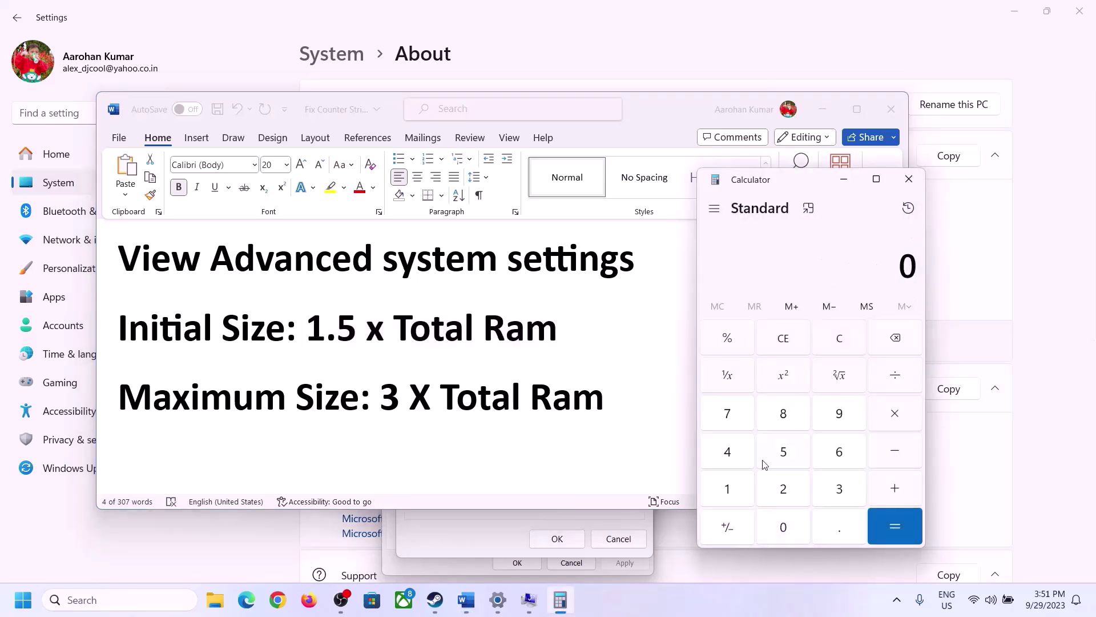
click(498, 600)
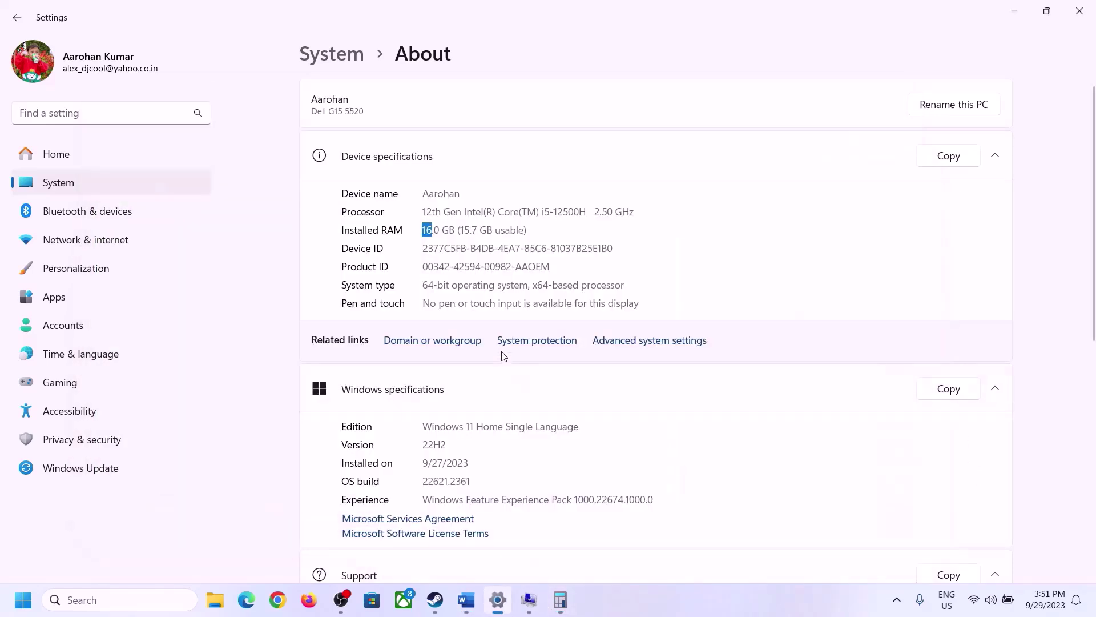
Return to Calculator and multiply 16 by 1024 to get the total RAM in megabytes
click(560, 600)
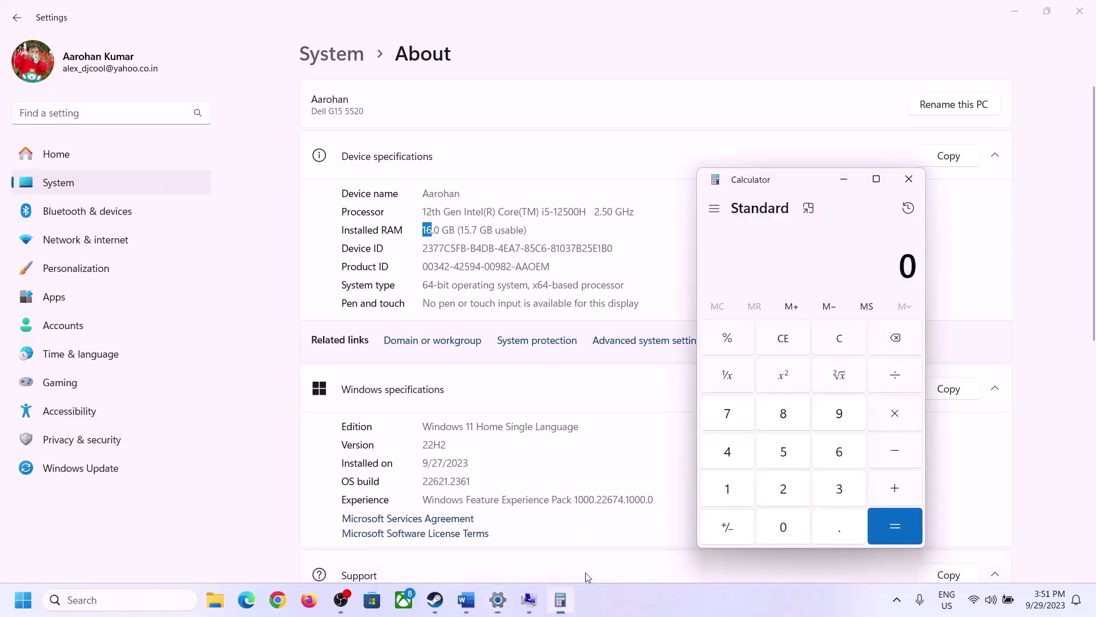
click(739, 485)
click(836, 453)
click(889, 415)
click(735, 484)
click(777, 524)
click(784, 488)
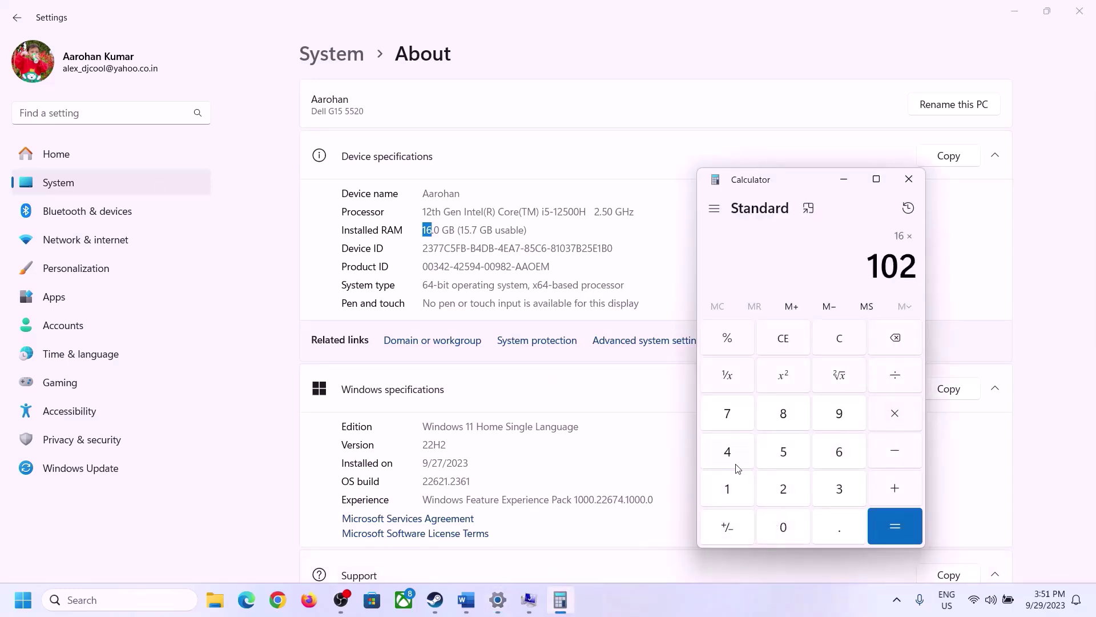
click(731, 455)
click(882, 540)
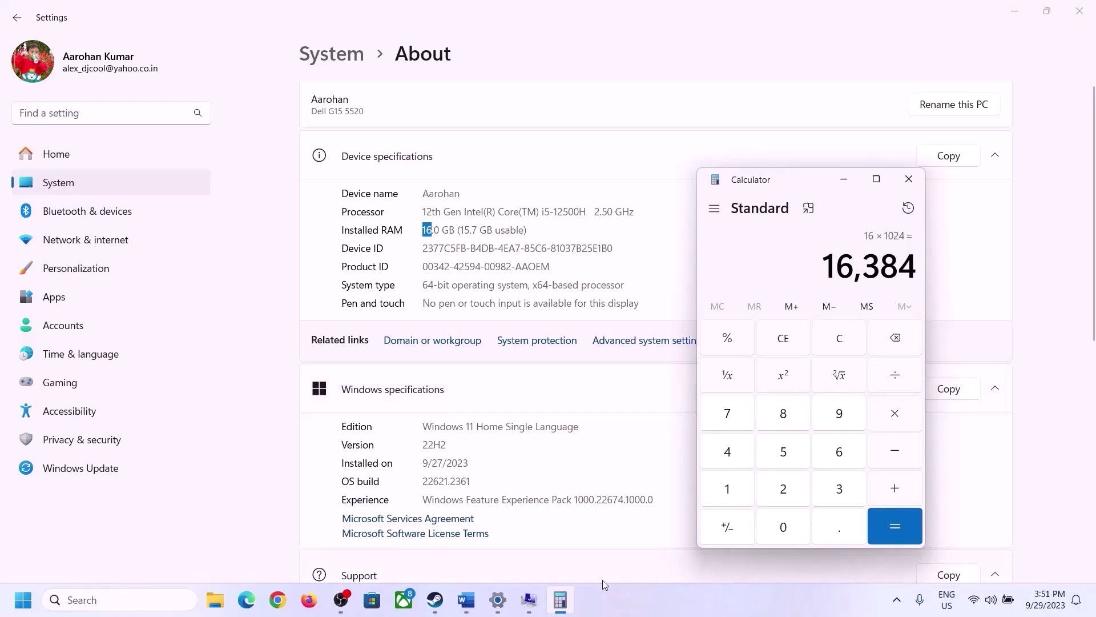
Check the maximum size formula in Word, and multiply the calculated RAM size by 3 in Calculator
click(466, 600)
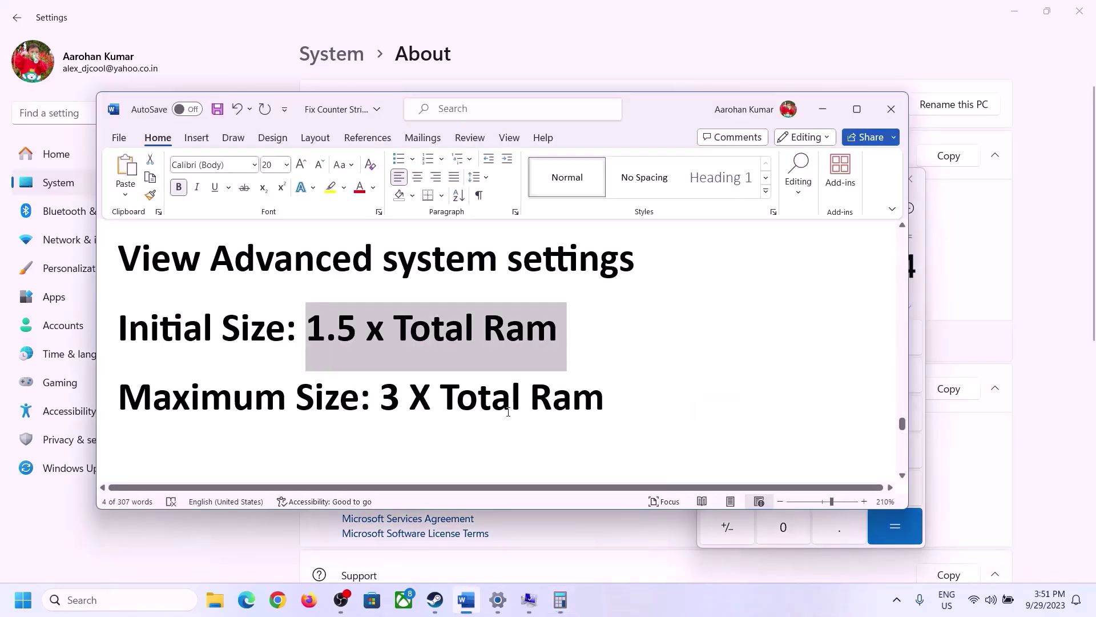
click(560, 600)
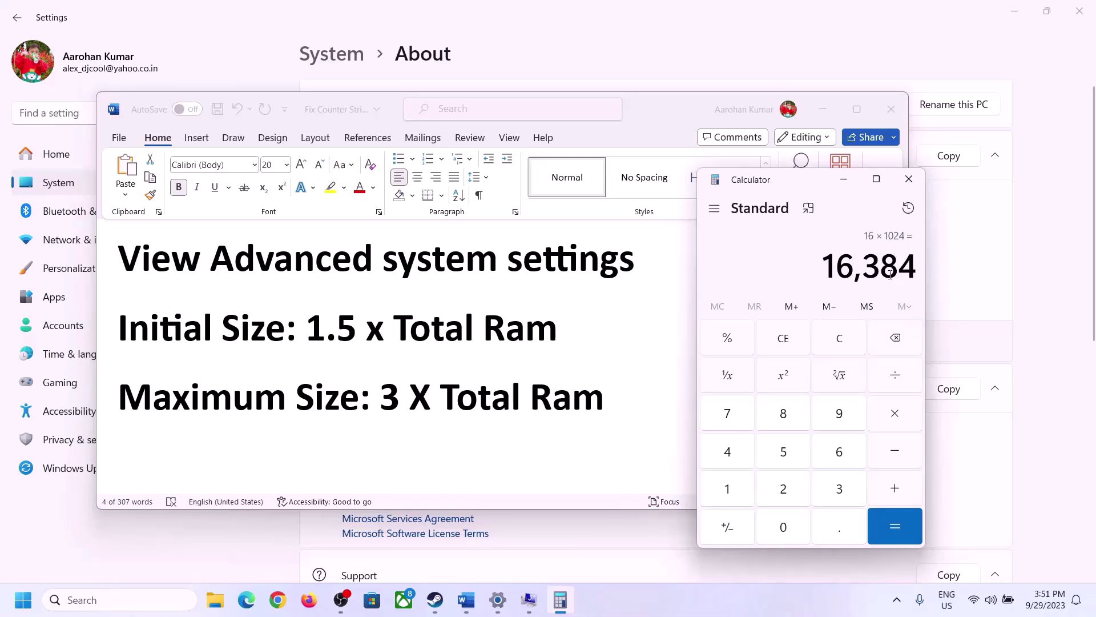
click(894, 413)
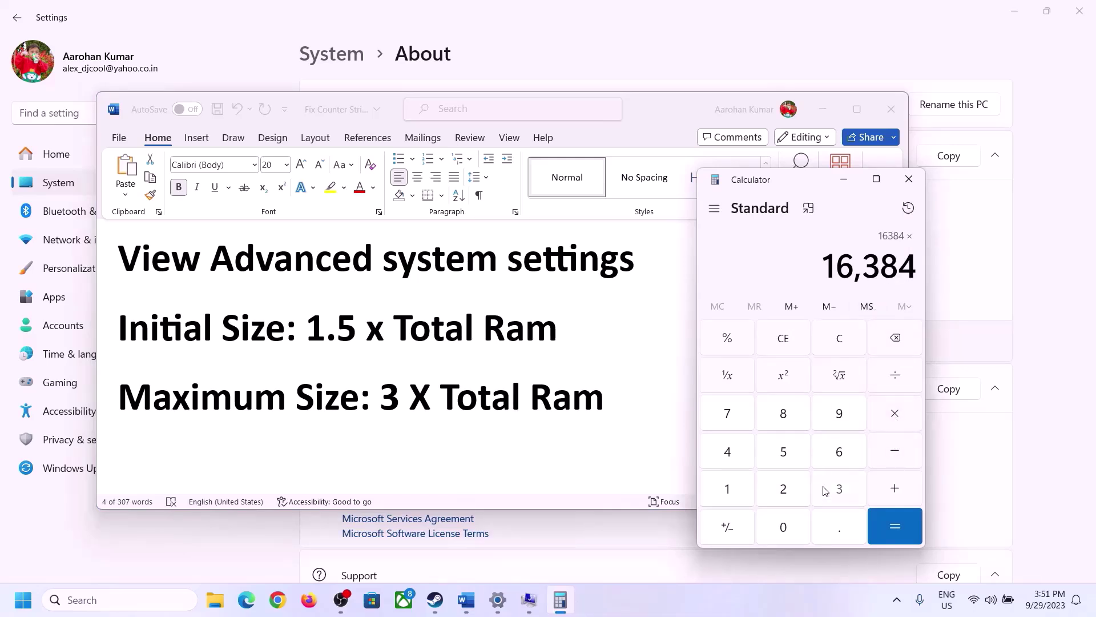
click(825, 491)
click(903, 524)
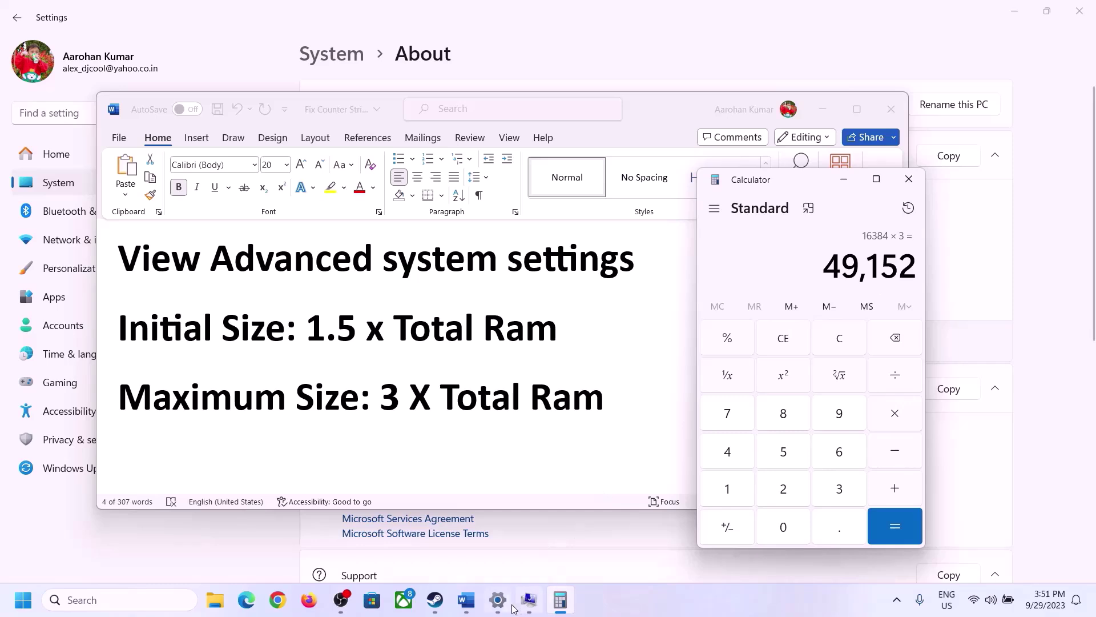
Set the maximum paging file size for drive C: to 49152 MB, and apply the custom size in the Virtual Memory dialog
click(554, 563)
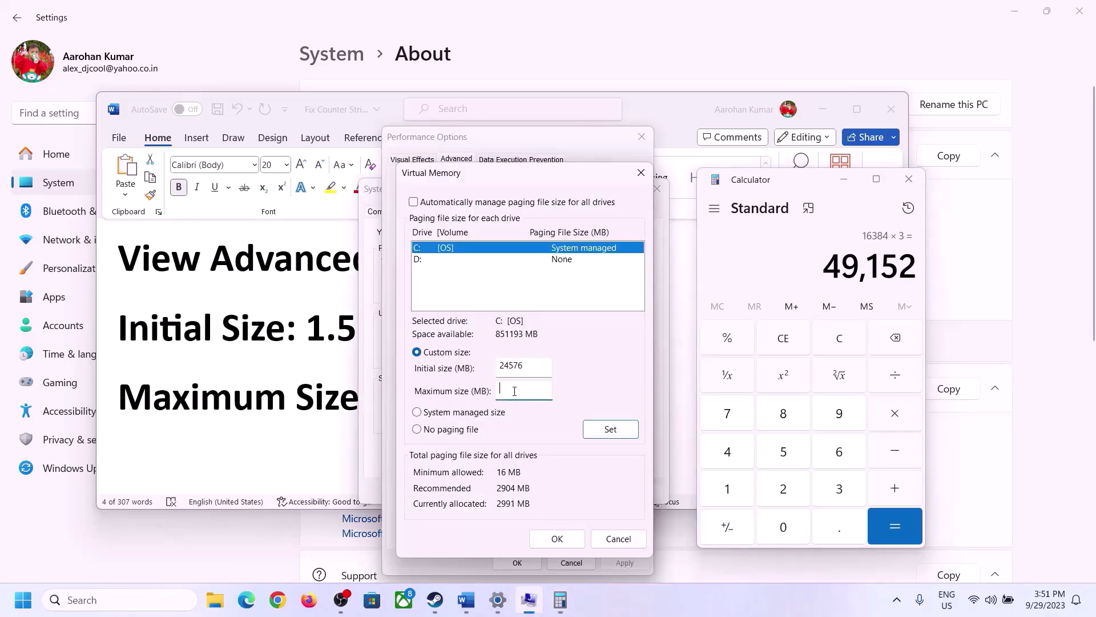
text(49152)
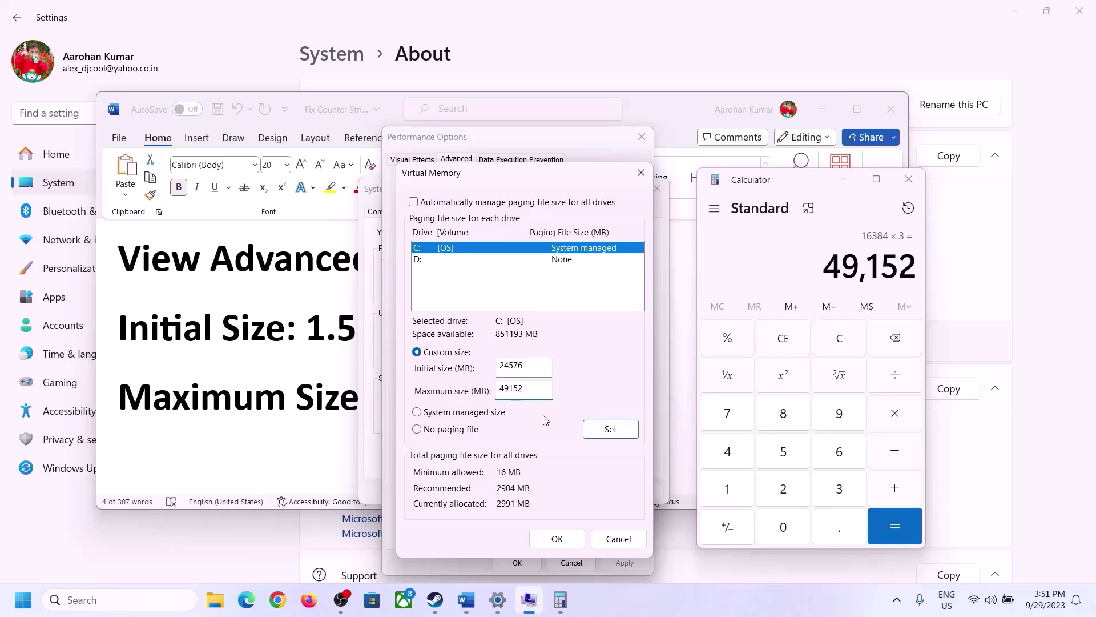
click(611, 431)
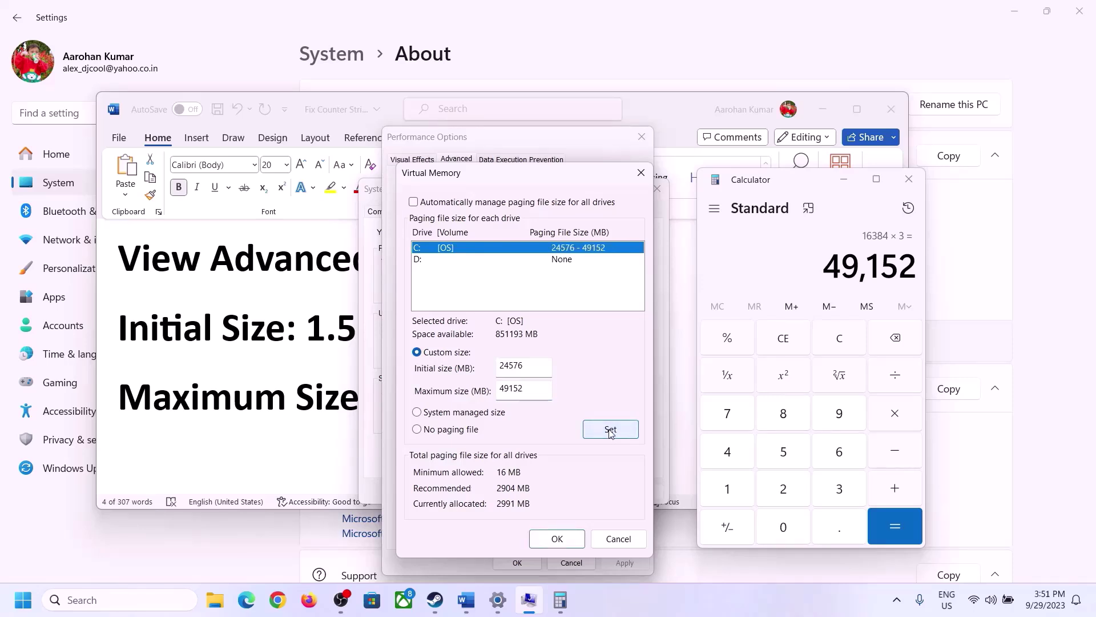
click(561, 539)
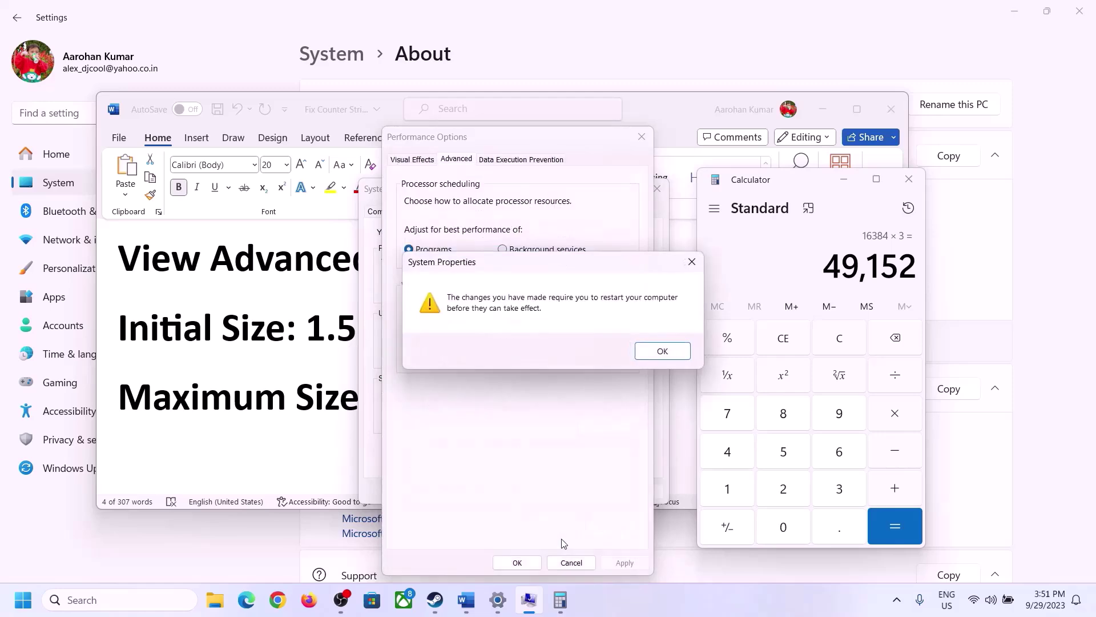
Acknowledge the restart notice, accept Performance Options and System Properties, and dismiss the restart prompt without restarting
click(679, 352)
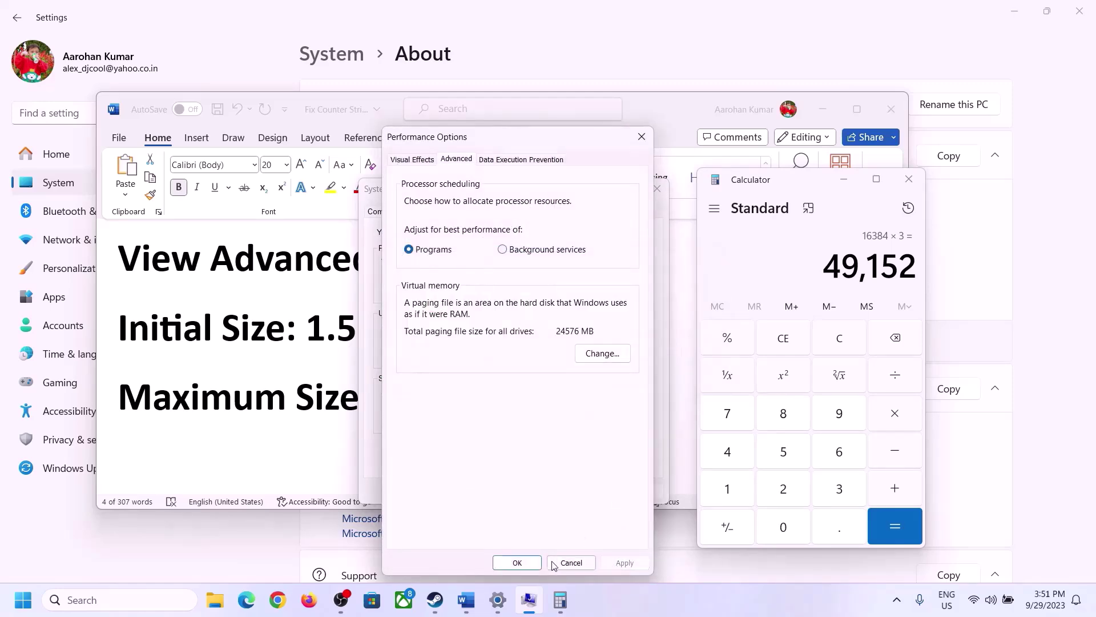
click(519, 563)
click(513, 490)
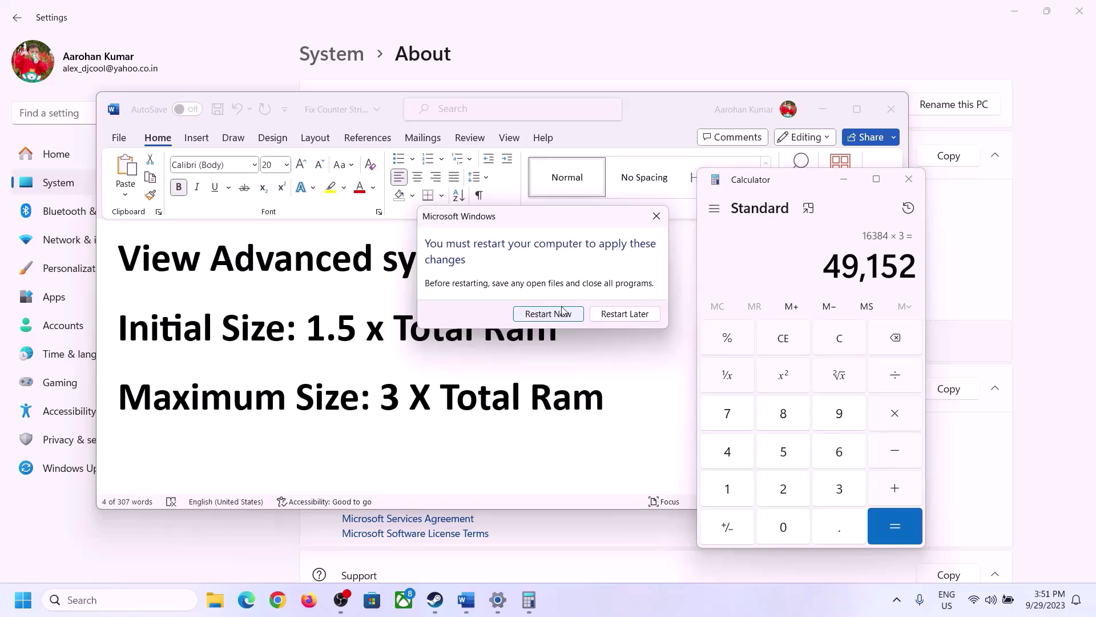
click(657, 217)
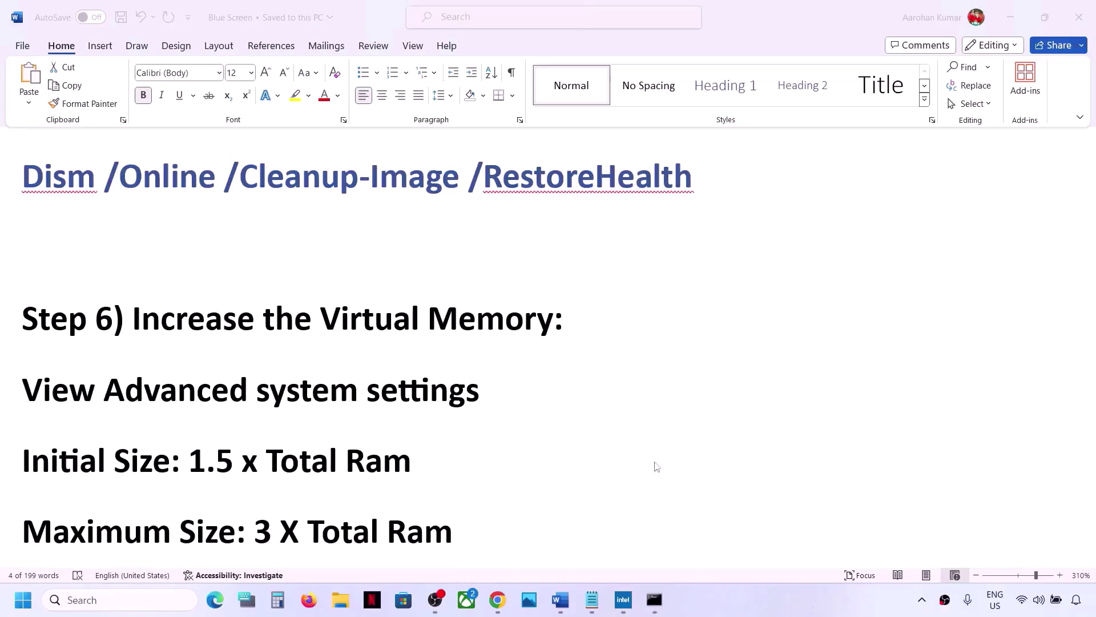
Highlight the Step 7 heading text "Roll back Graphics Driver" in the Blue Screen Word document
scroll(442, 363, down, 5)
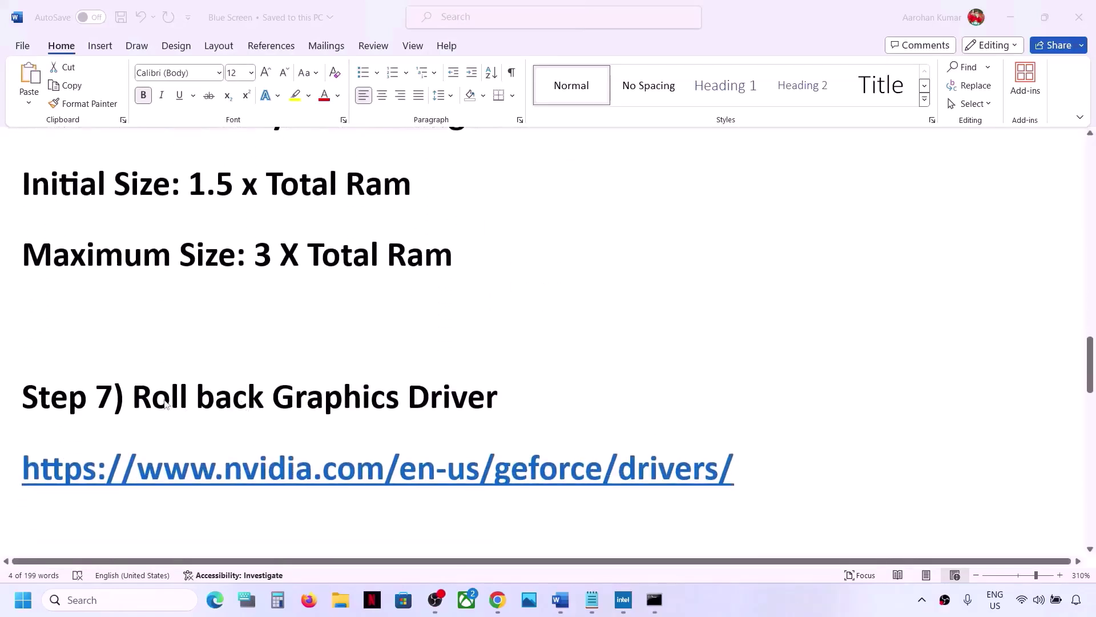
click(165, 400)
drag(130, 397, 462, 398)
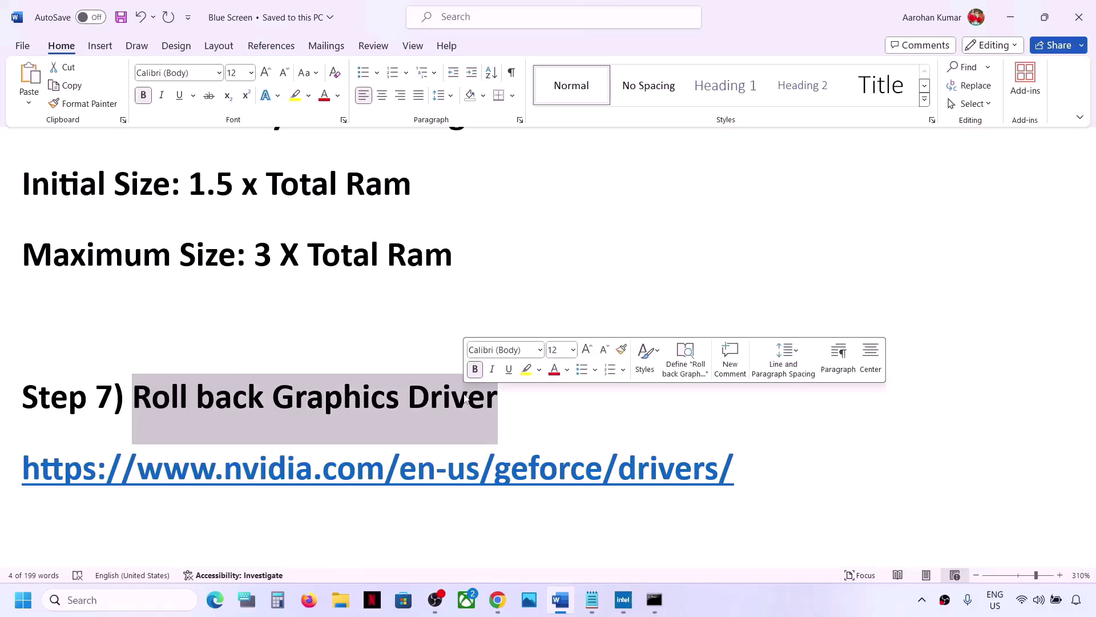
Open Device Manager, move its window toward the middle of the screen, and expand Display adapters
right_click(19, 609)
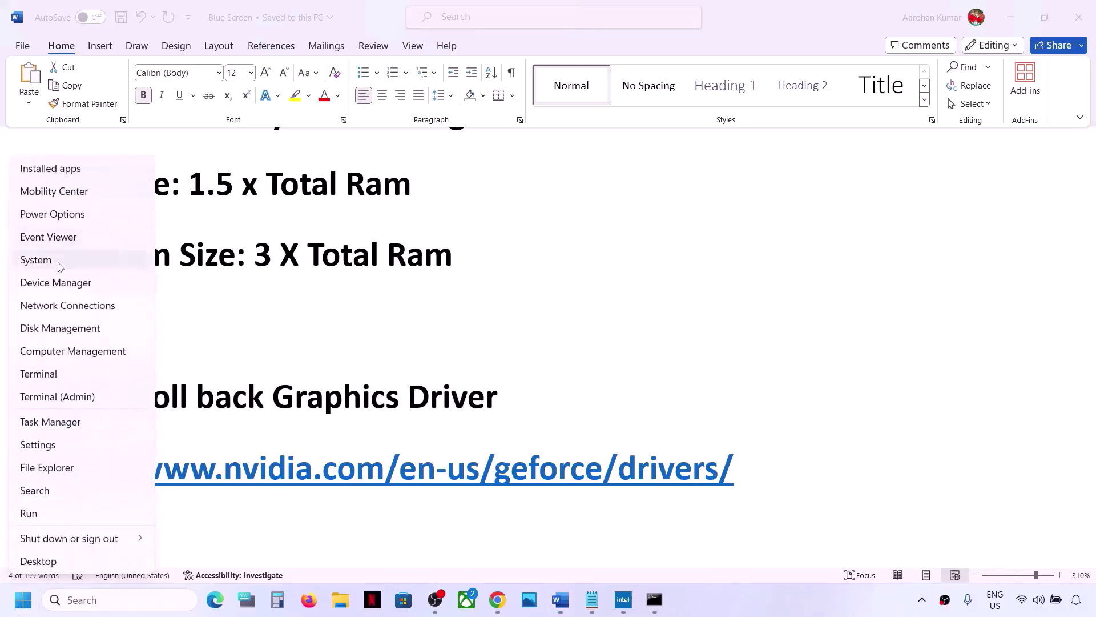
click(57, 282)
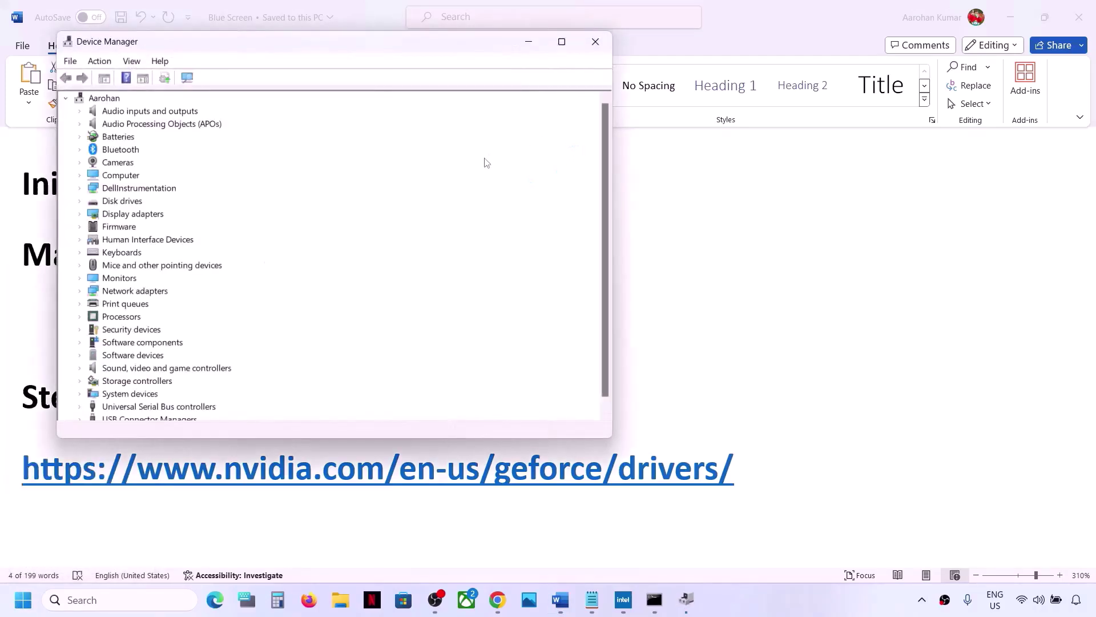
drag(463, 48, 654, 67)
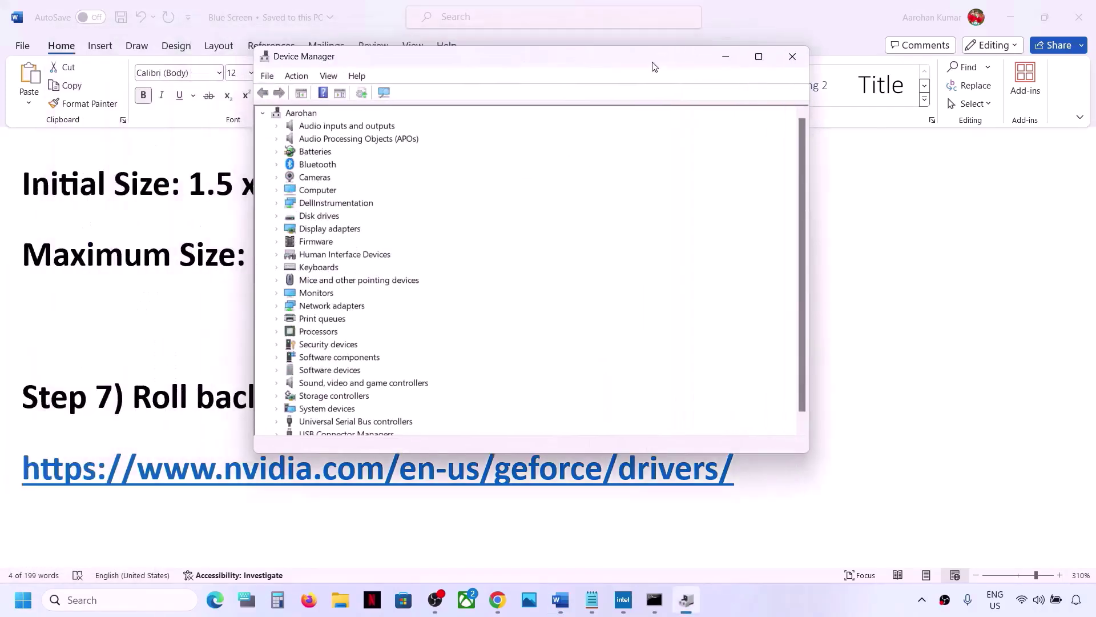
click(276, 229)
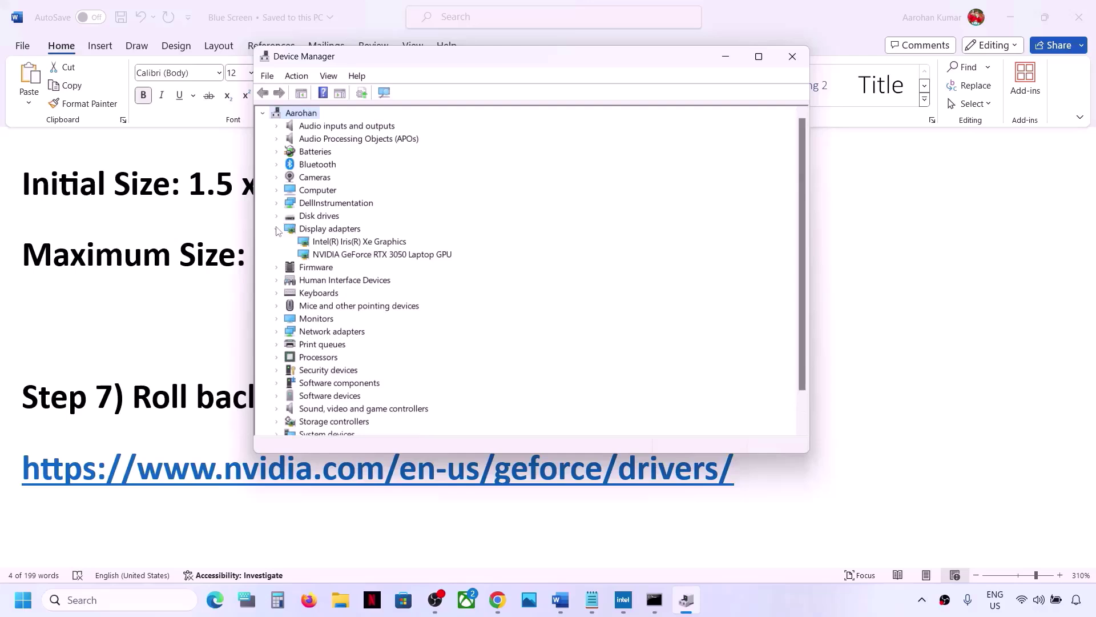
Check the Roll Back Driver option in the Intel(R) Iris(R) Xe Graphics driver properties, and close them without changes
click(360, 242)
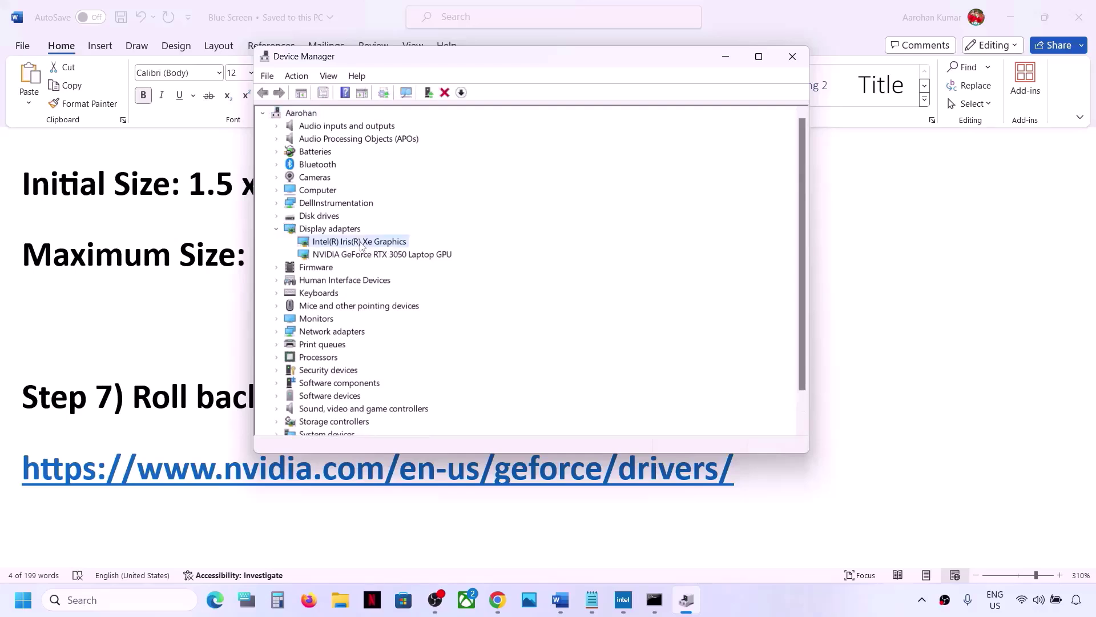
right_click(360, 245)
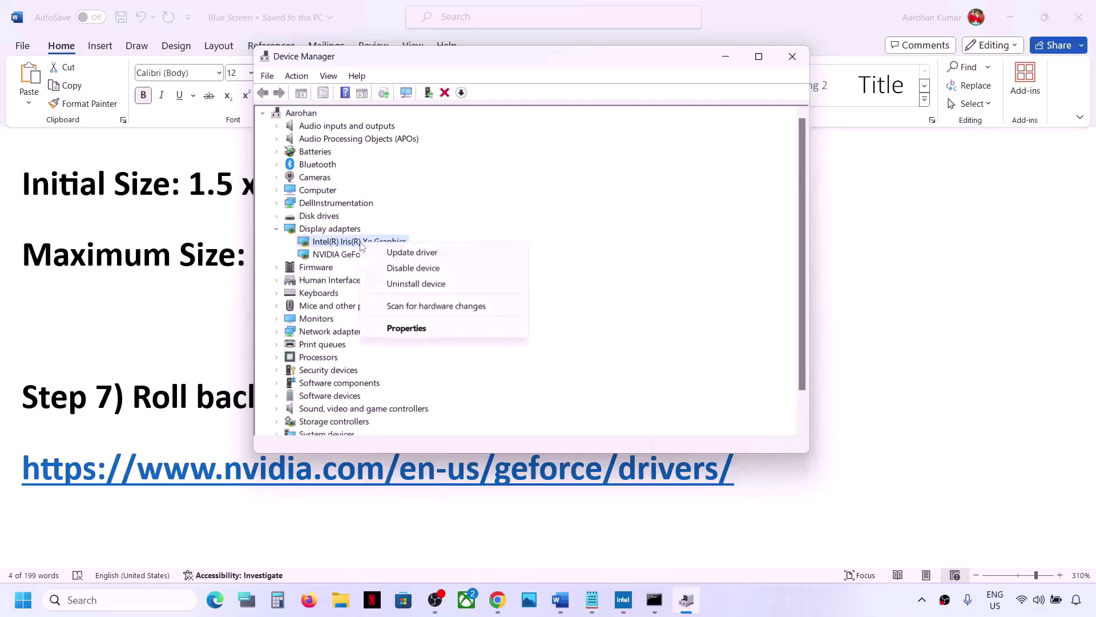
click(407, 328)
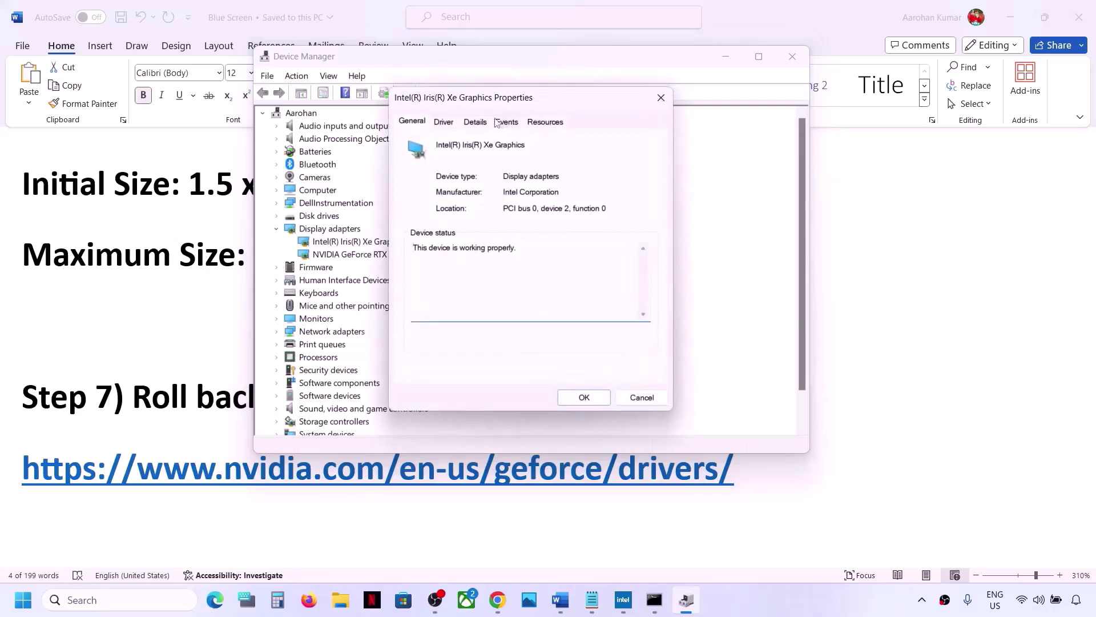
click(446, 124)
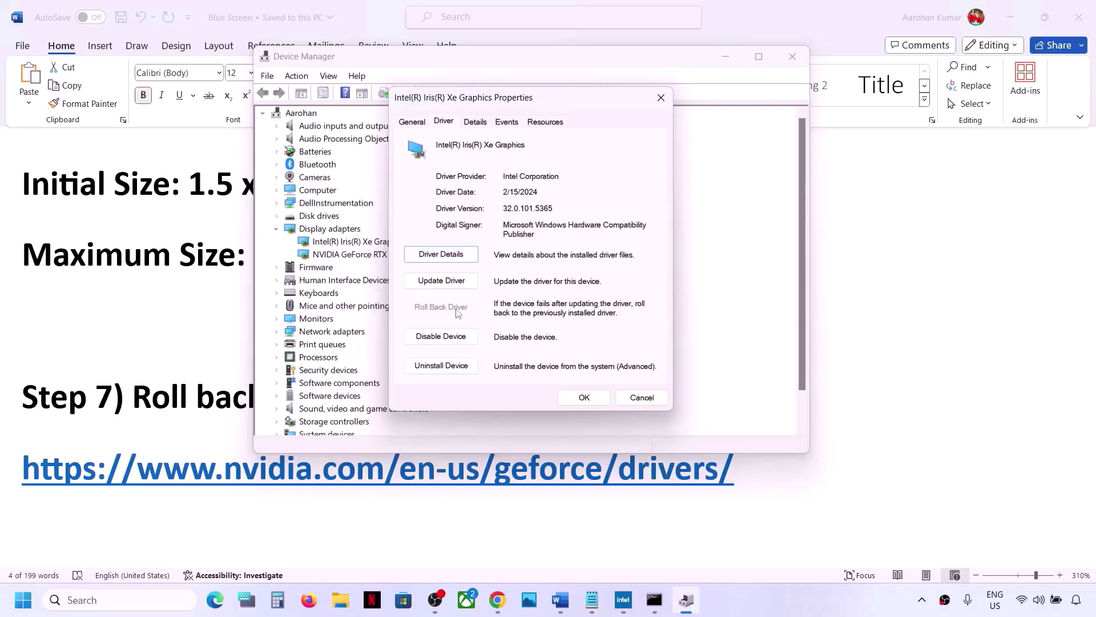
click(628, 401)
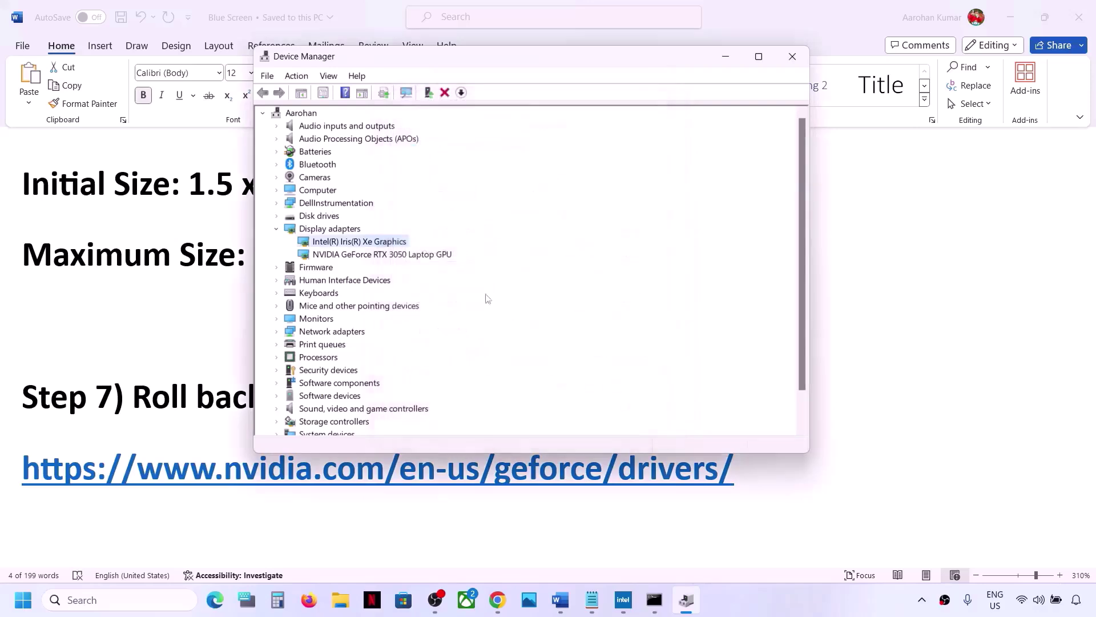
Check the Roll Back Driver option in the NVIDIA GeForce RTX 3050 Laptop GPU driver properties, and close them without changes
click(386, 258)
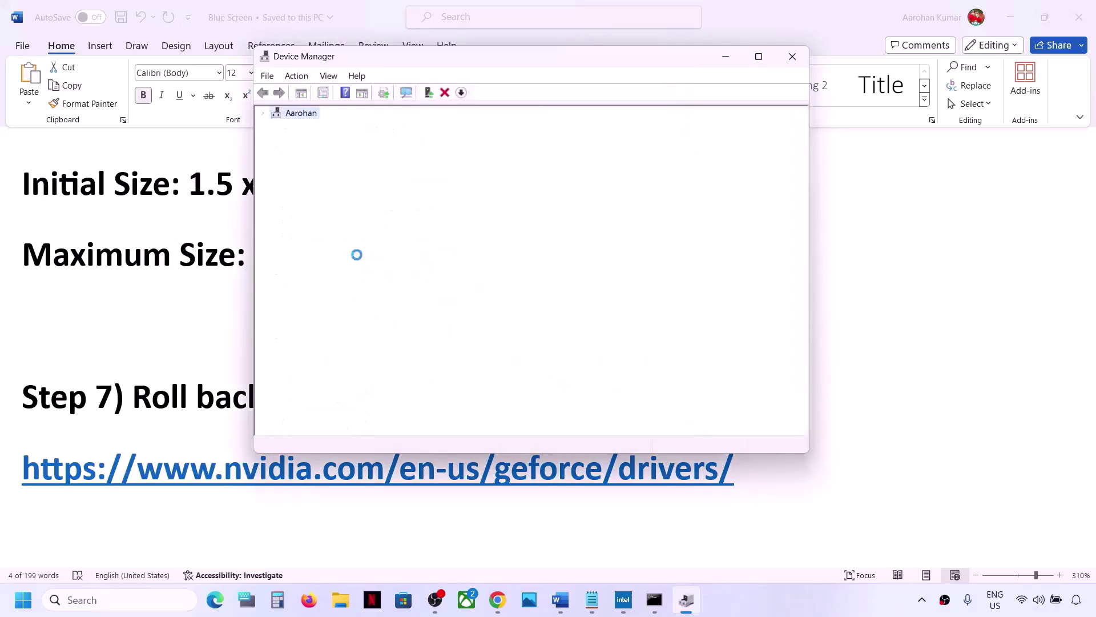
right_click(359, 258)
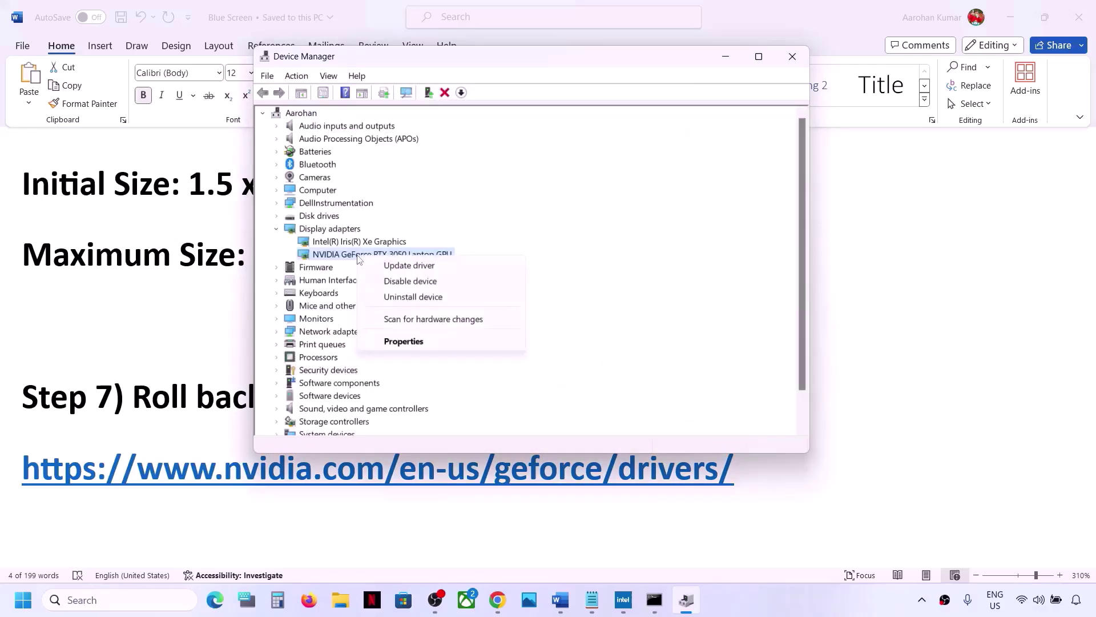
click(404, 341)
click(443, 123)
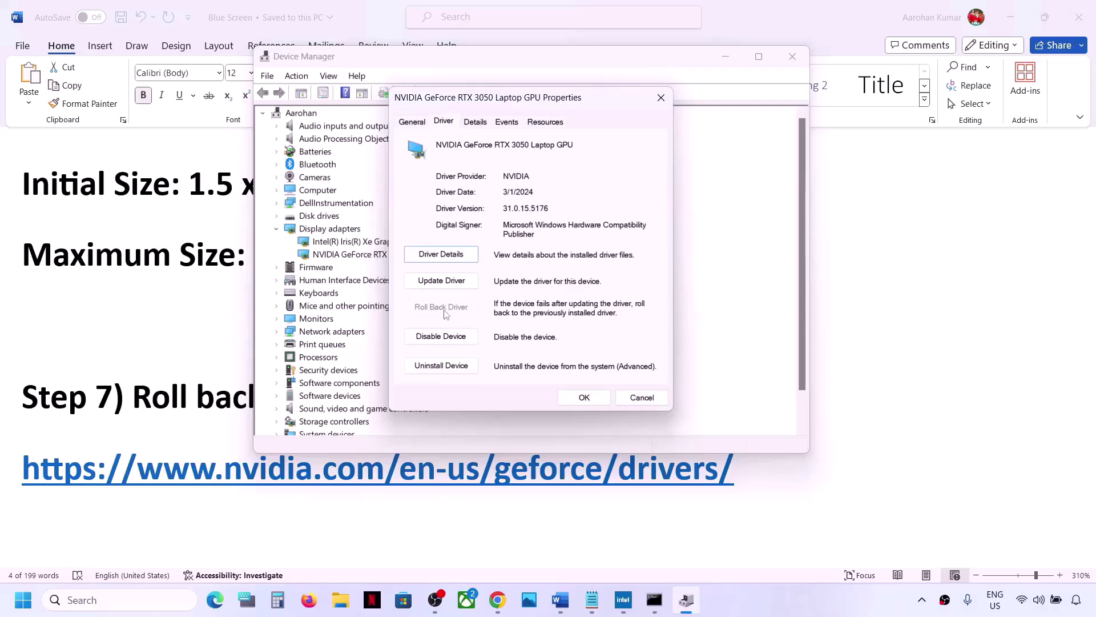
click(633, 398)
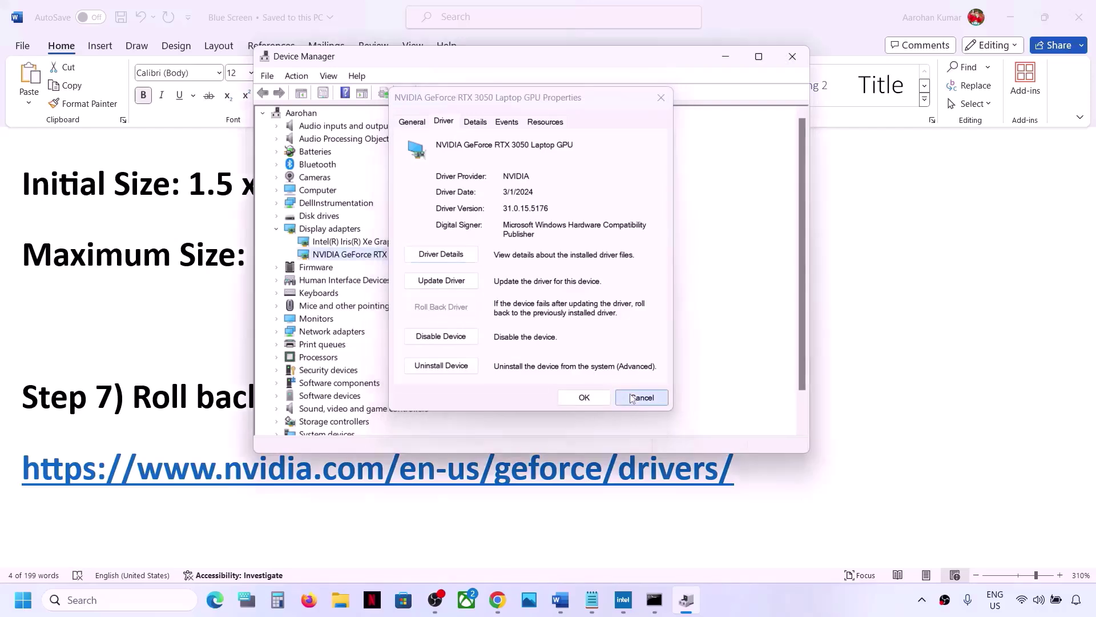
Close Device Manager and go to Step 8, "Uninstall recently installed Windows Update", in the Word document
click(793, 57)
scroll(423, 326, down, 5)
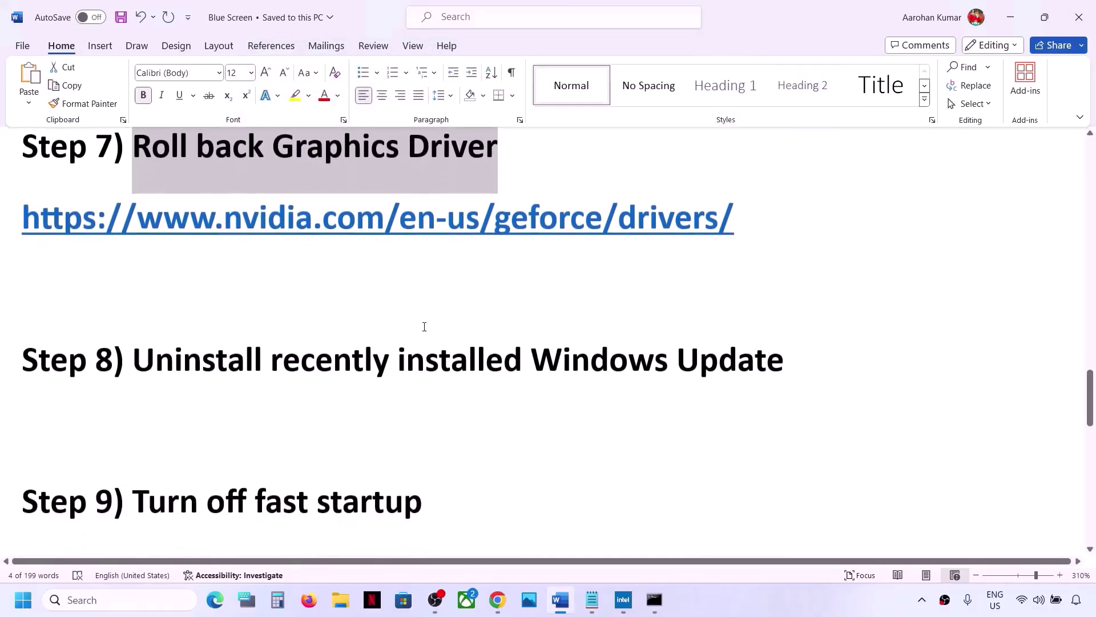
scroll(350, 342, up, 1)
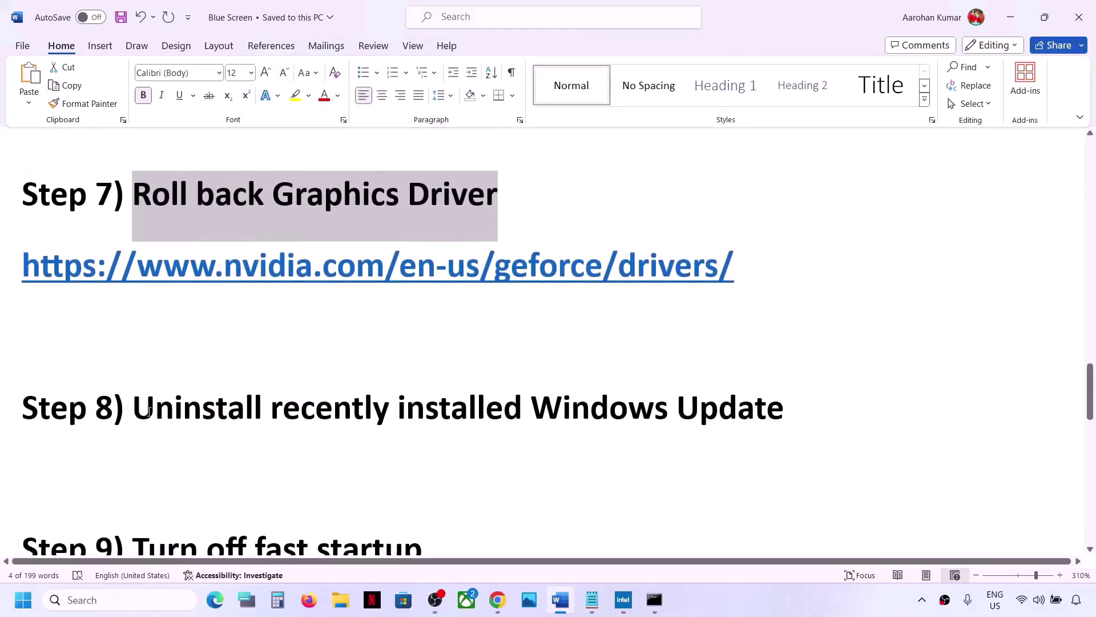
Highlight the Step 8 text "Uninstall recently installed" in the Word document
drag(149, 412, 805, 405)
click(471, 410)
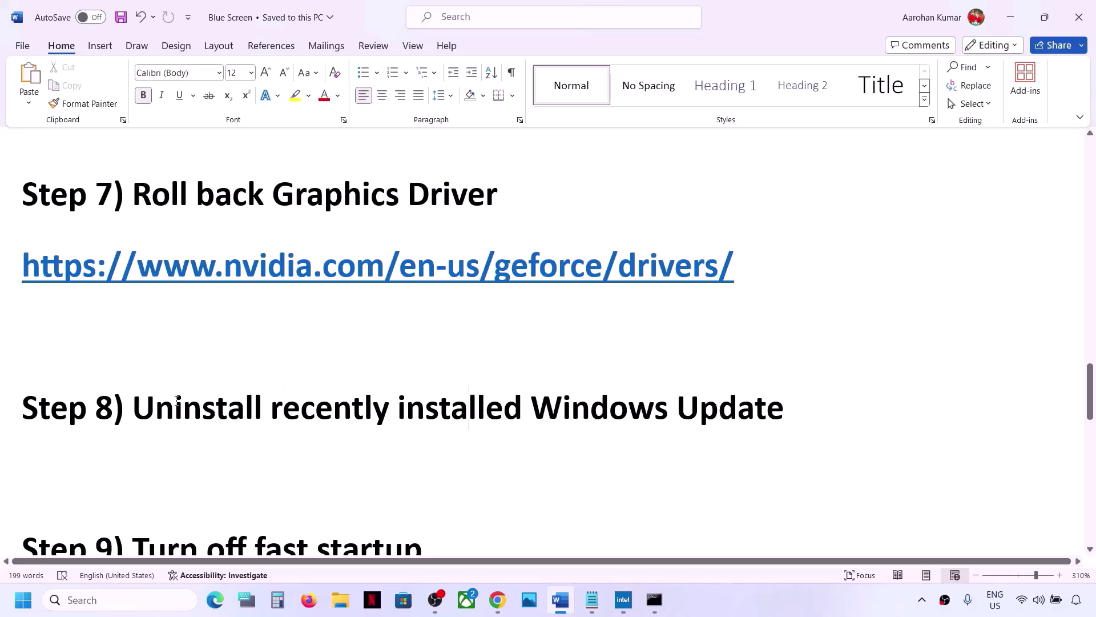
drag(175, 406, 523, 409)
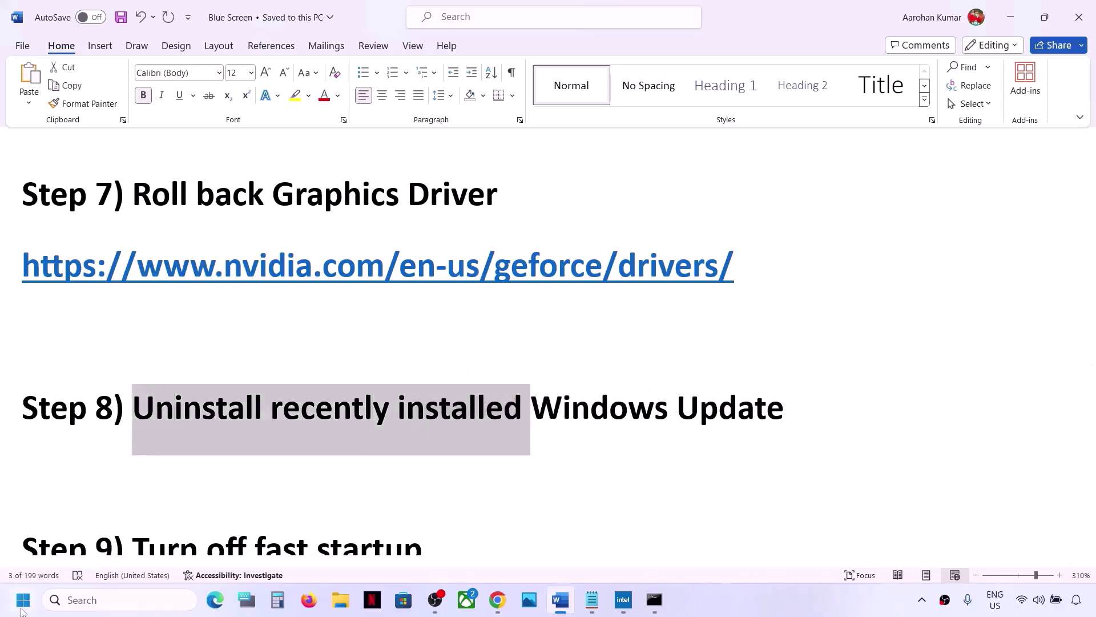
Open Windows Settings and go to the Uninstall updates page within the Windows Update history
click(22, 606)
click(272, 237)
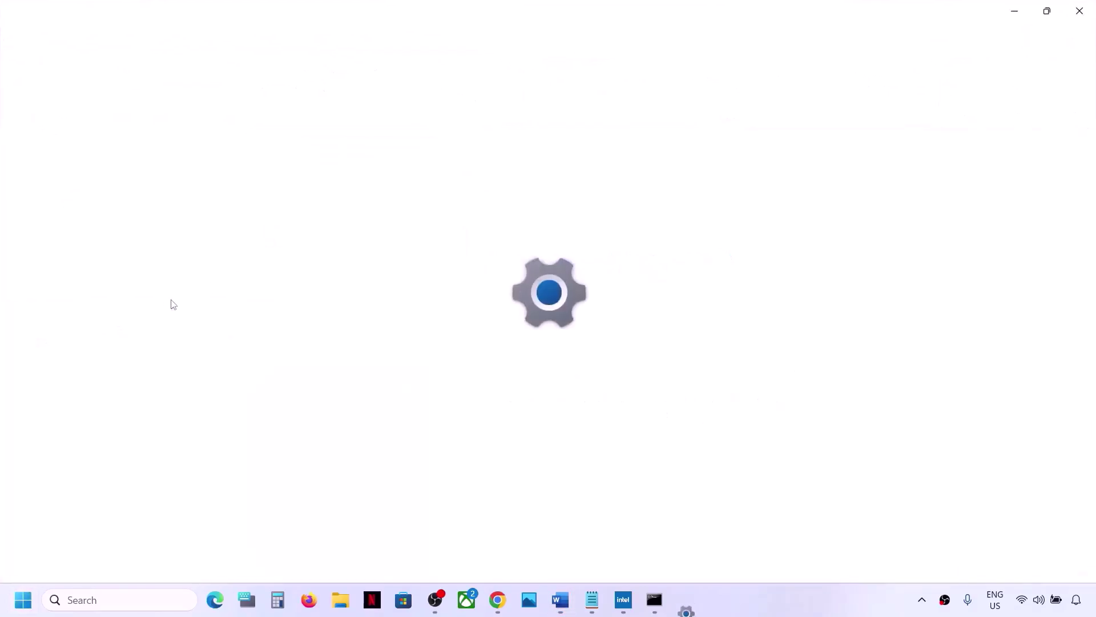
click(80, 468)
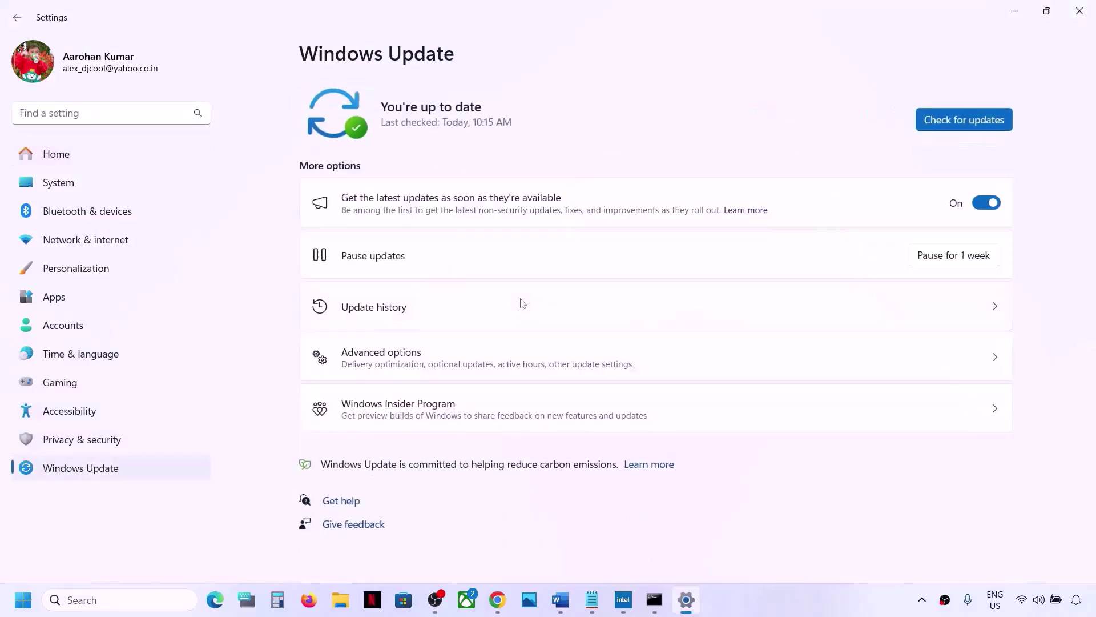
click(377, 308)
scroll(383, 316, down, 10)
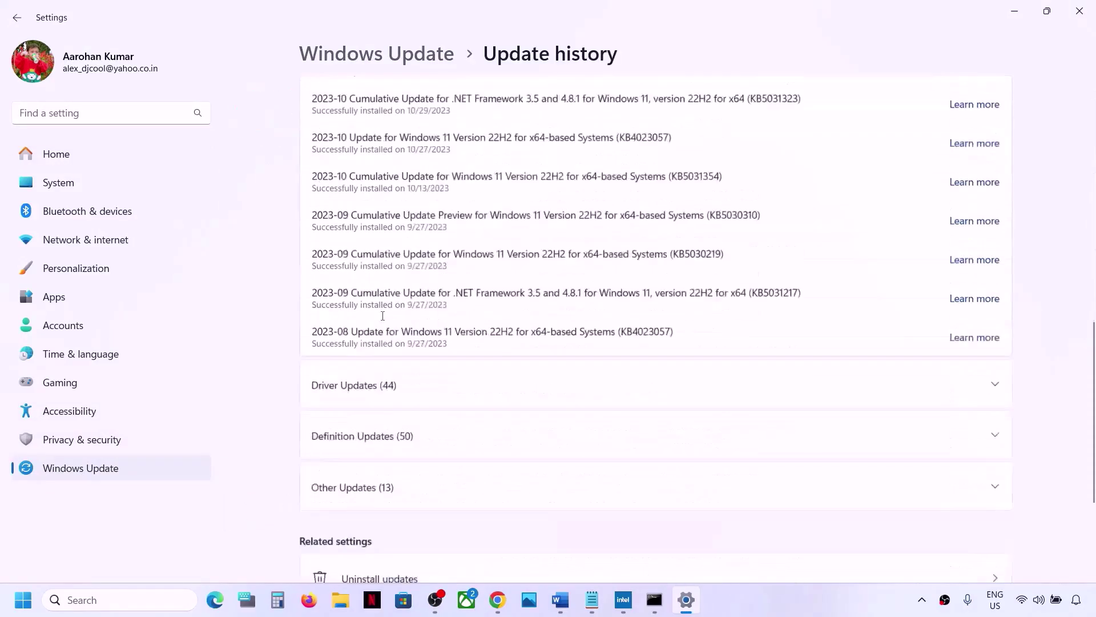
scroll(382, 315, down, 3)
click(322, 469)
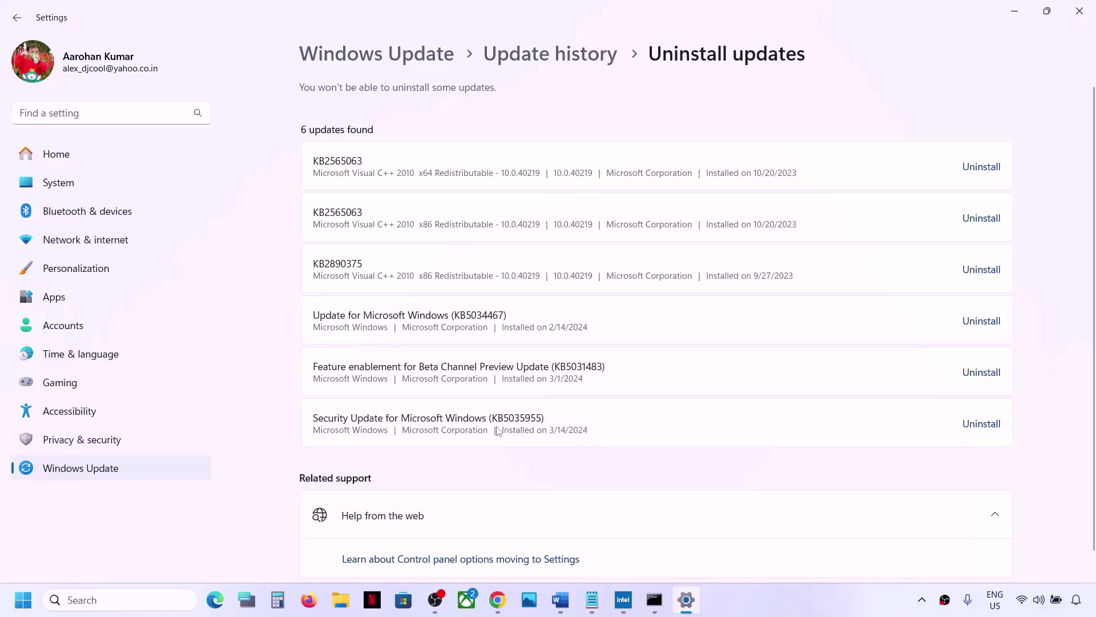
Uninstall Security Update for Microsoft Windows (KB5035955) and check the Restart power option without restarting
click(986, 429)
click(945, 493)
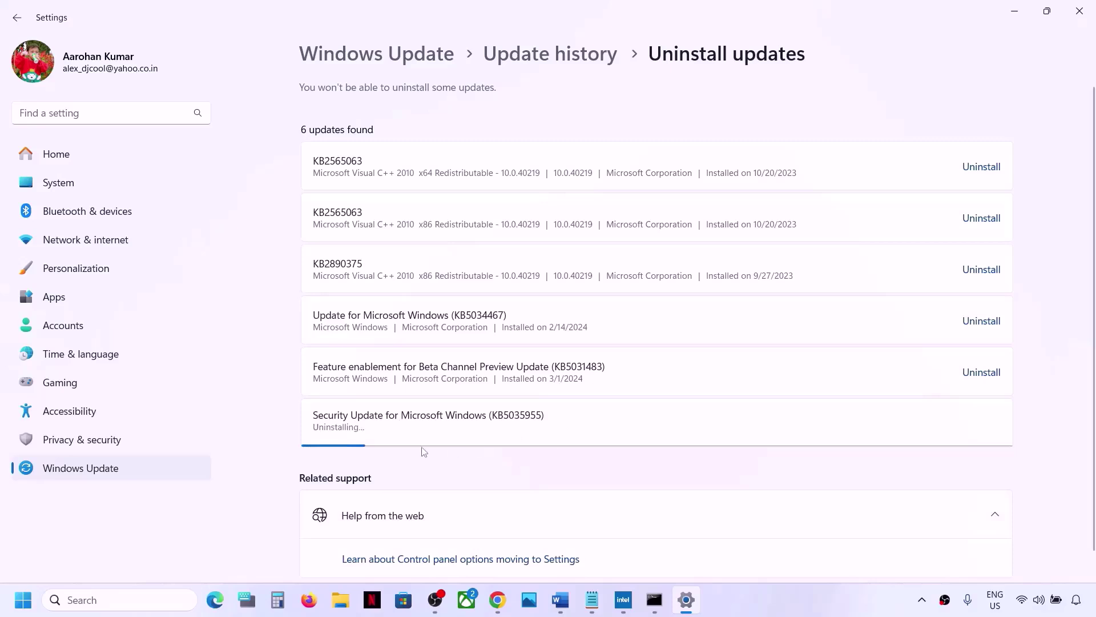
click(18, 608)
click(414, 550)
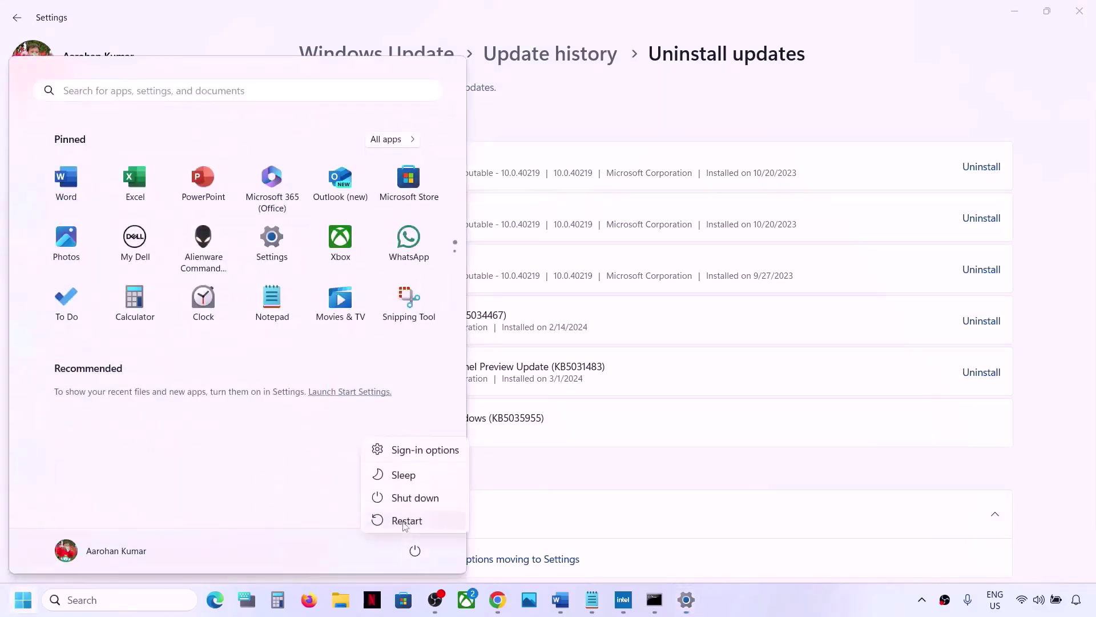
key(Escape)
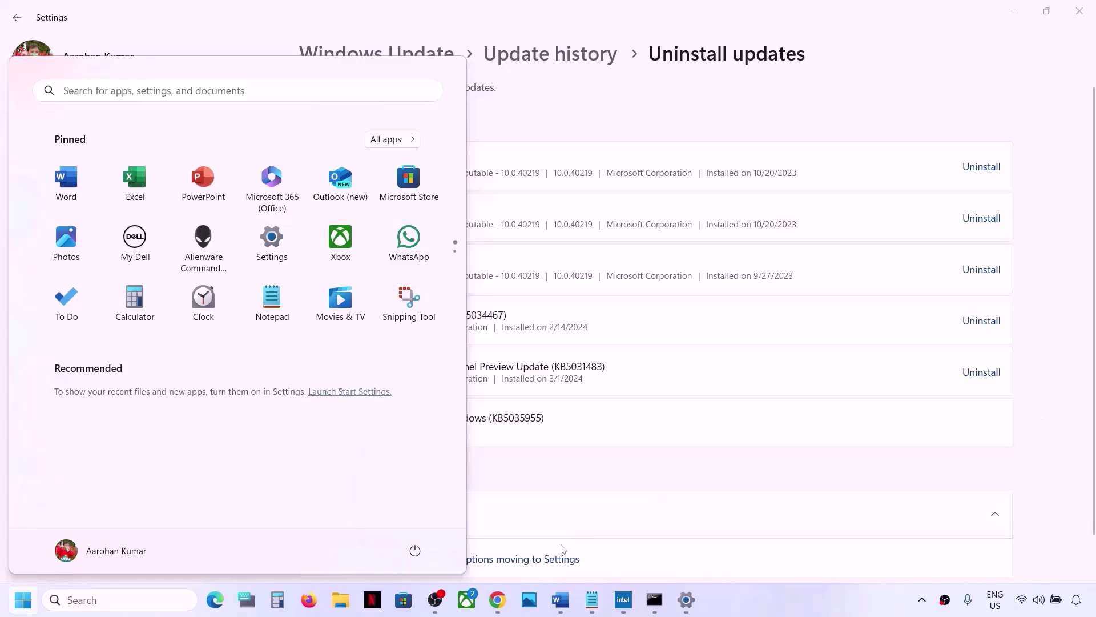
Return to the Word document and highlight the start of Step 9, "Turn off fast startup"
click(560, 599)
scroll(398, 385, down, 2)
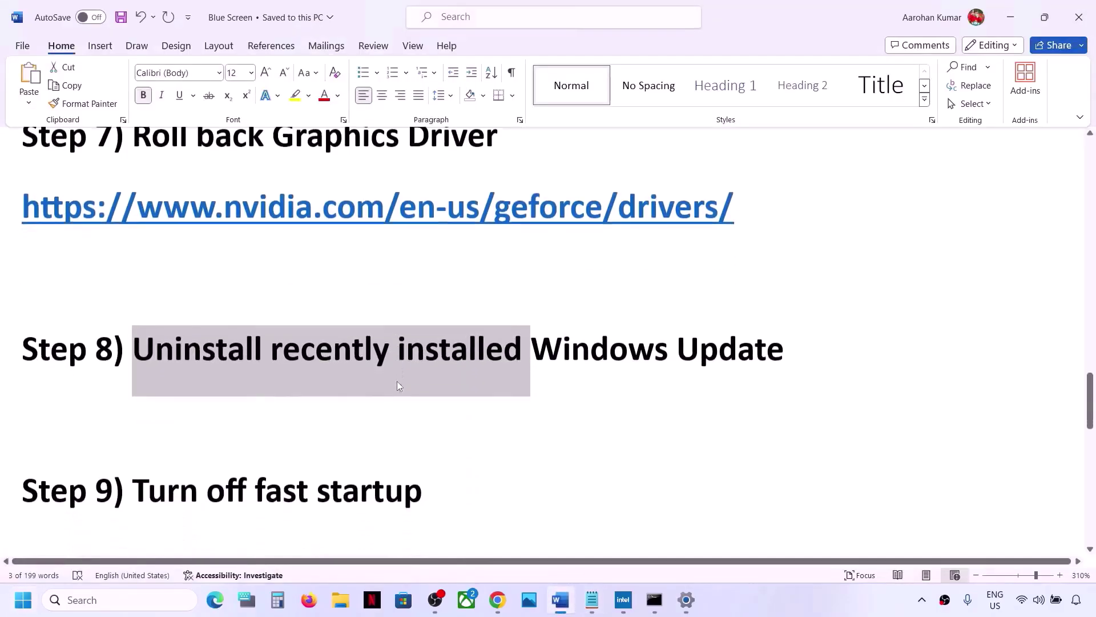
scroll(398, 386, down, 2)
drag(163, 411, 25, 354)
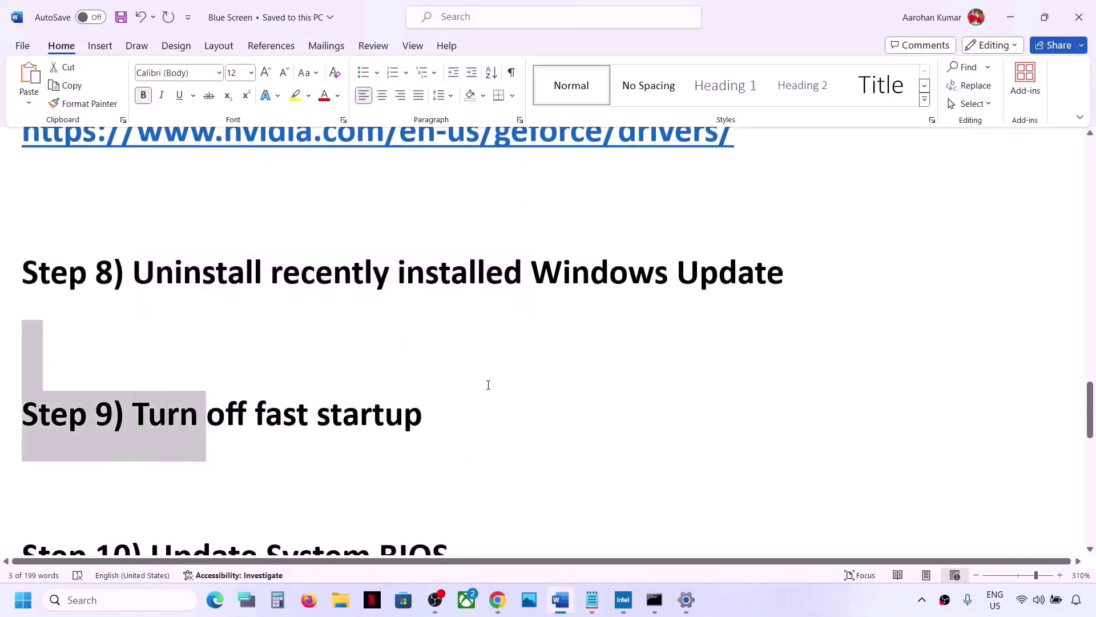
Open Control Panel and go to the Power Options page that defines what the power button does
click(118, 598)
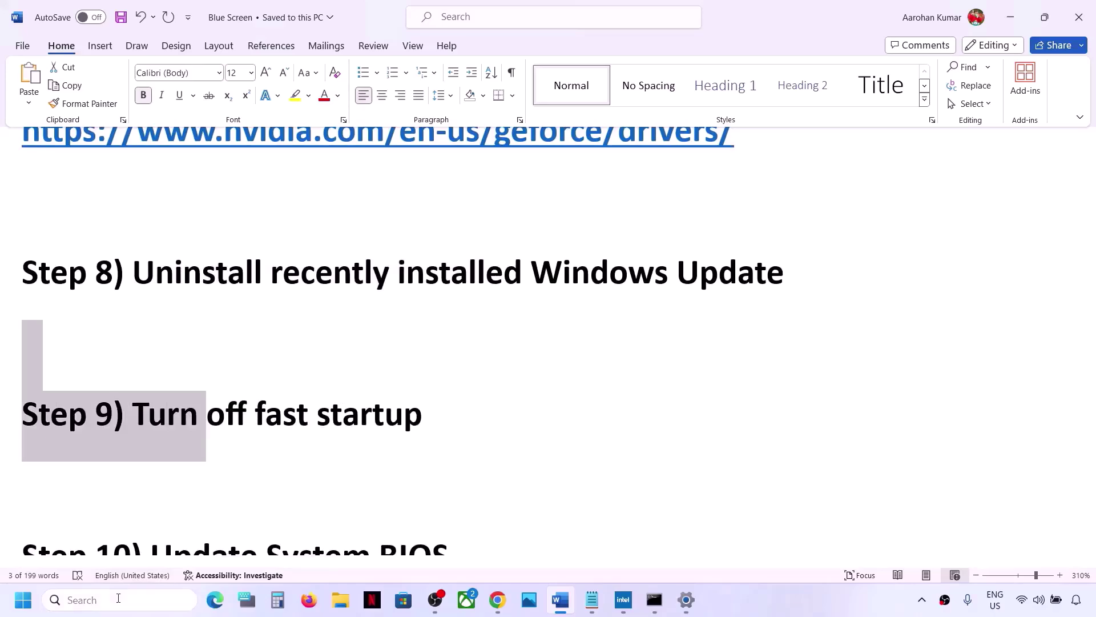
text(control)
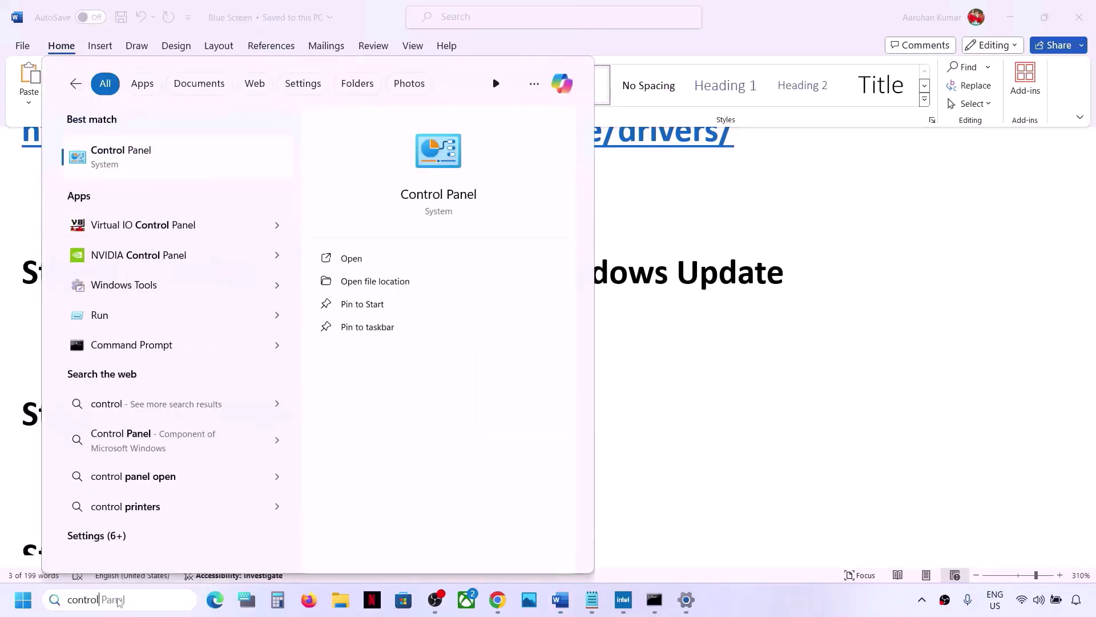
key(Return)
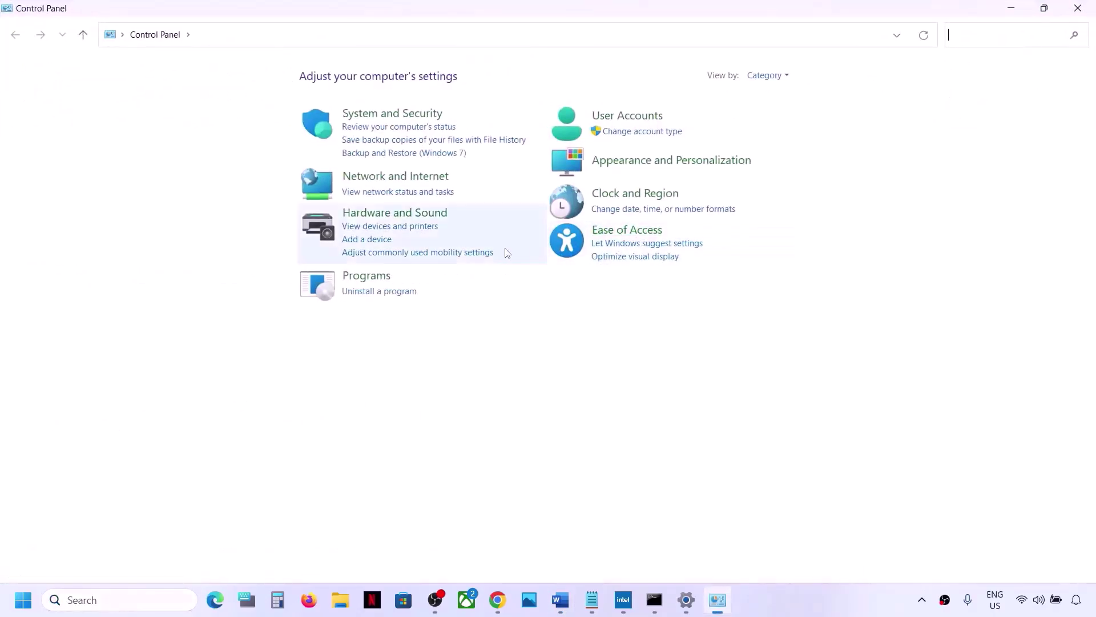
click(401, 216)
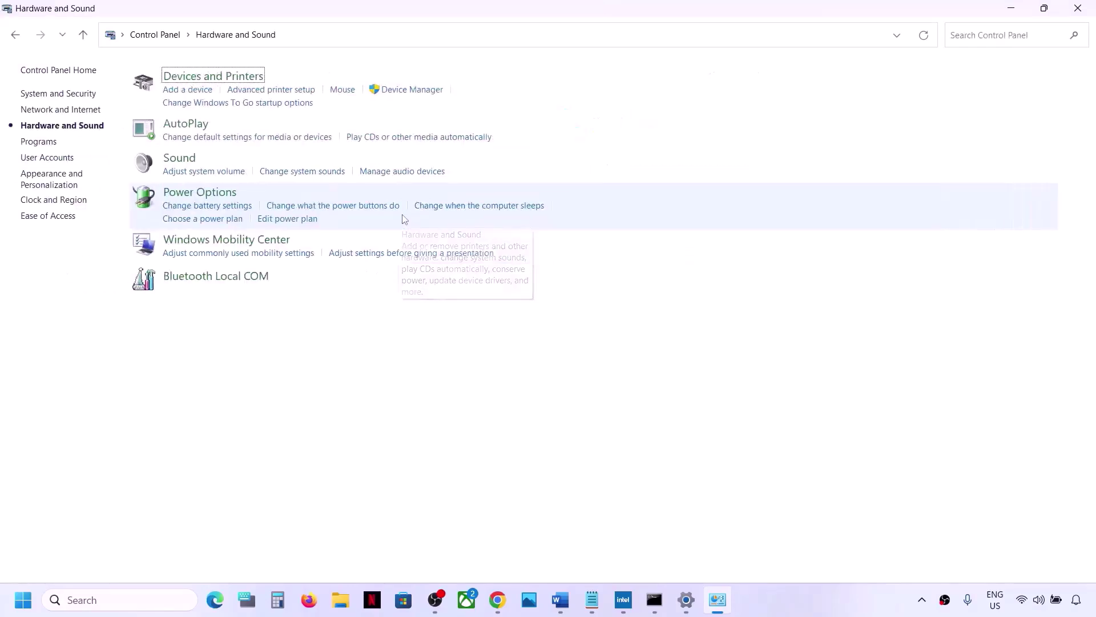
click(222, 194)
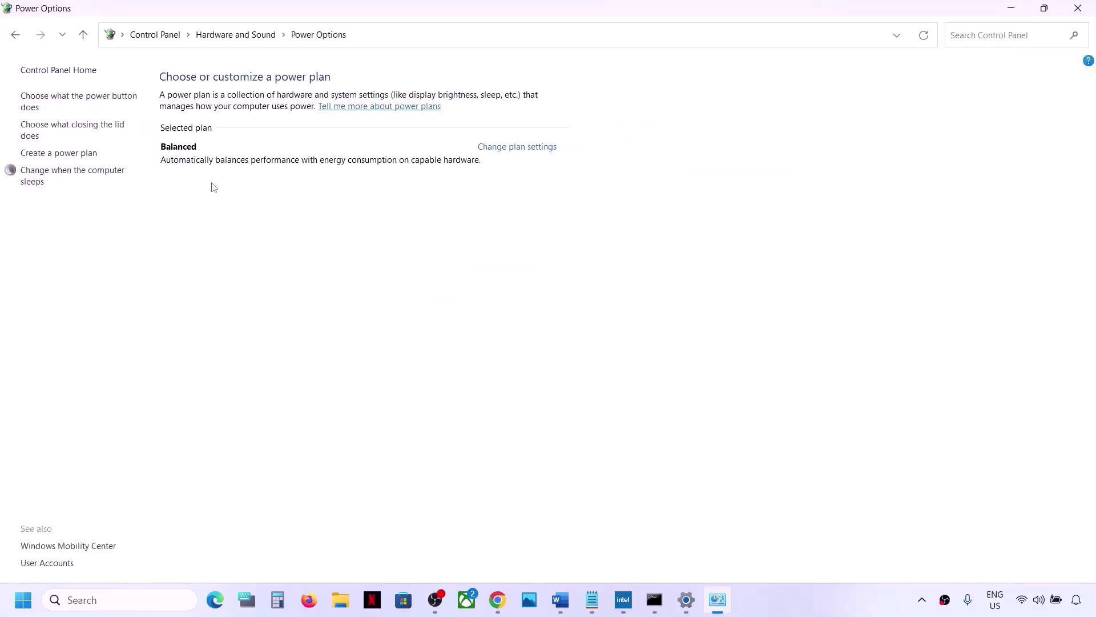
click(106, 101)
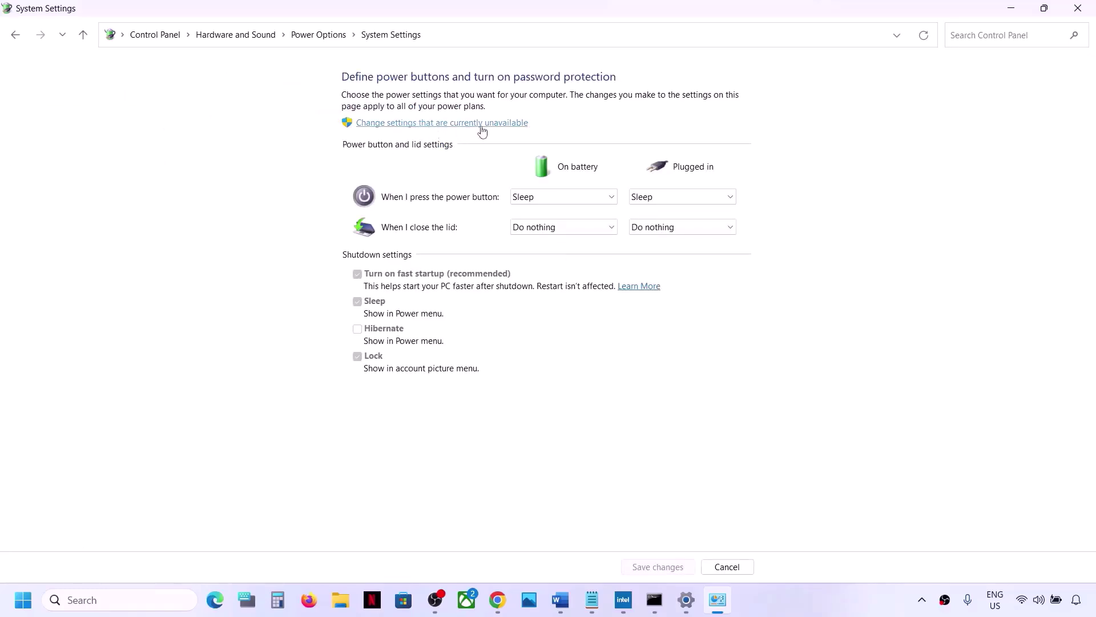
Unlock the unavailable shutdown settings, turn off fast startup, save the changes, and close Control Panel
click(501, 129)
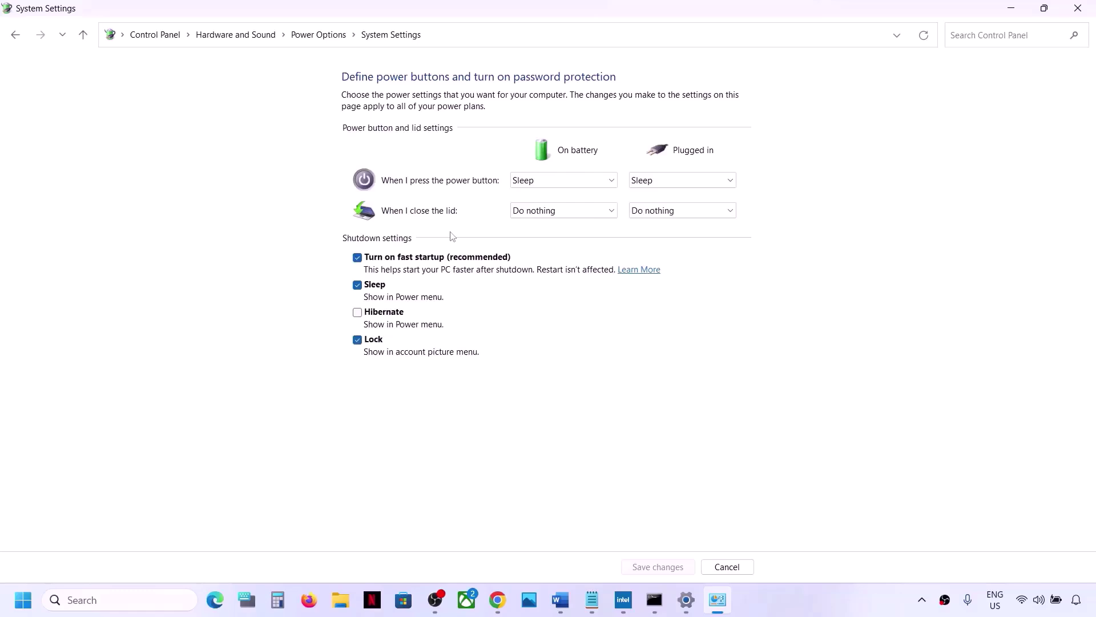
click(358, 257)
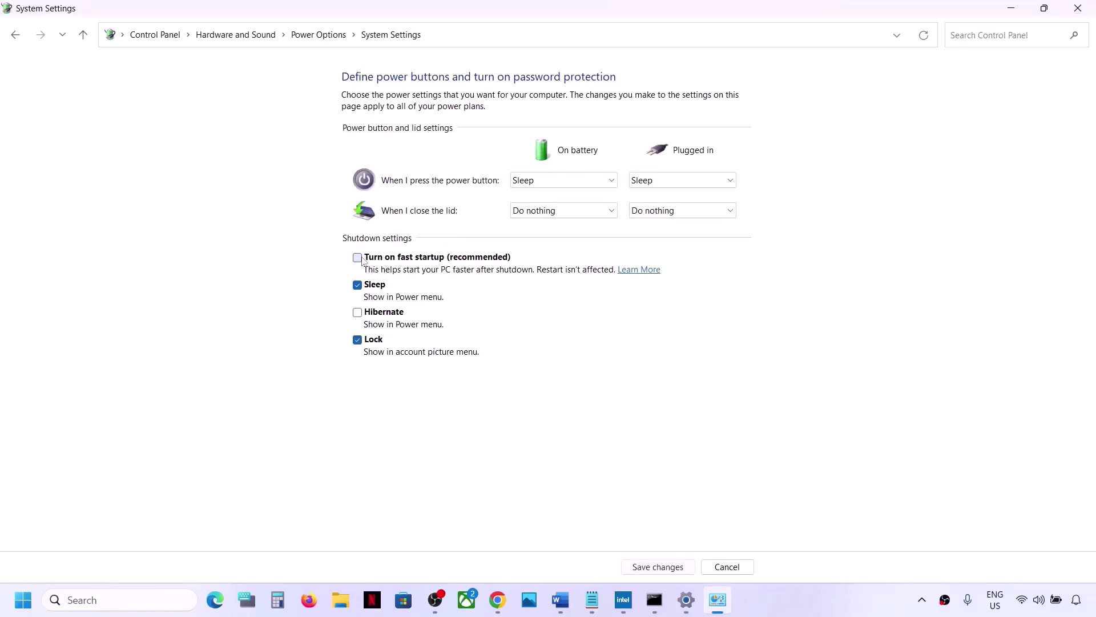
click(682, 570)
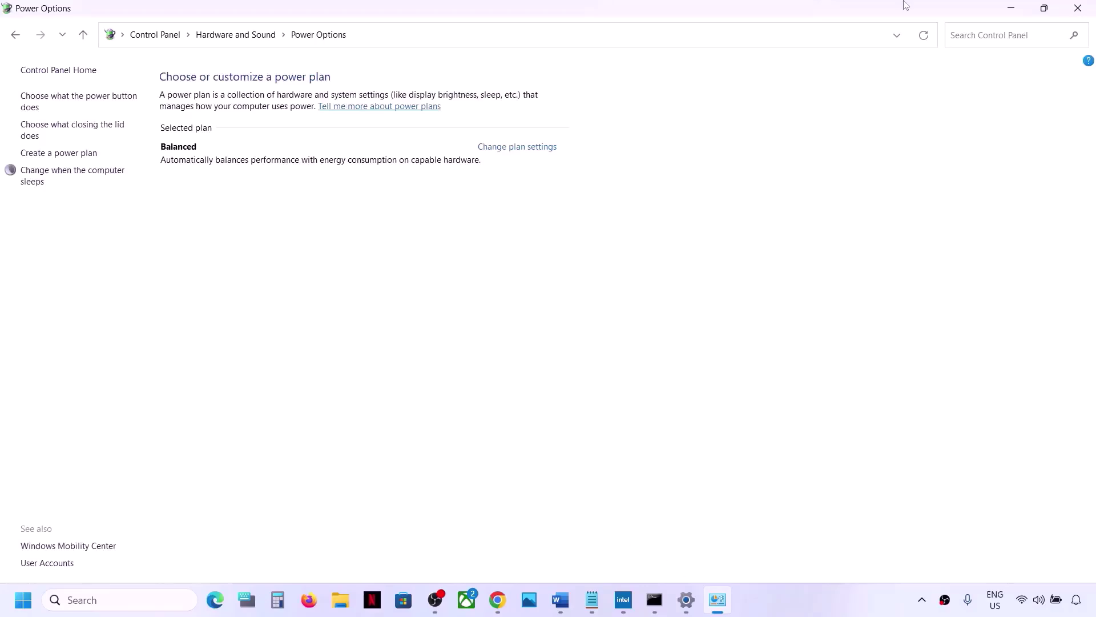
click(1071, 11)
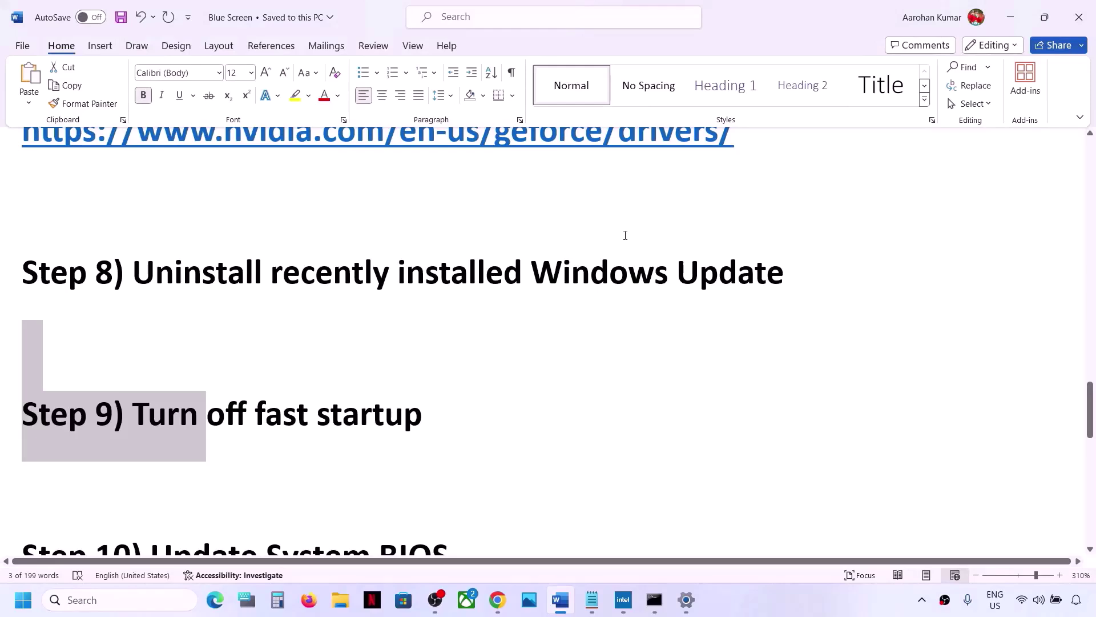
Go to Step 10 in the Word document, highlight "Update System BIOS", and briefly check the Chrome window
scroll(290, 369, down, 3)
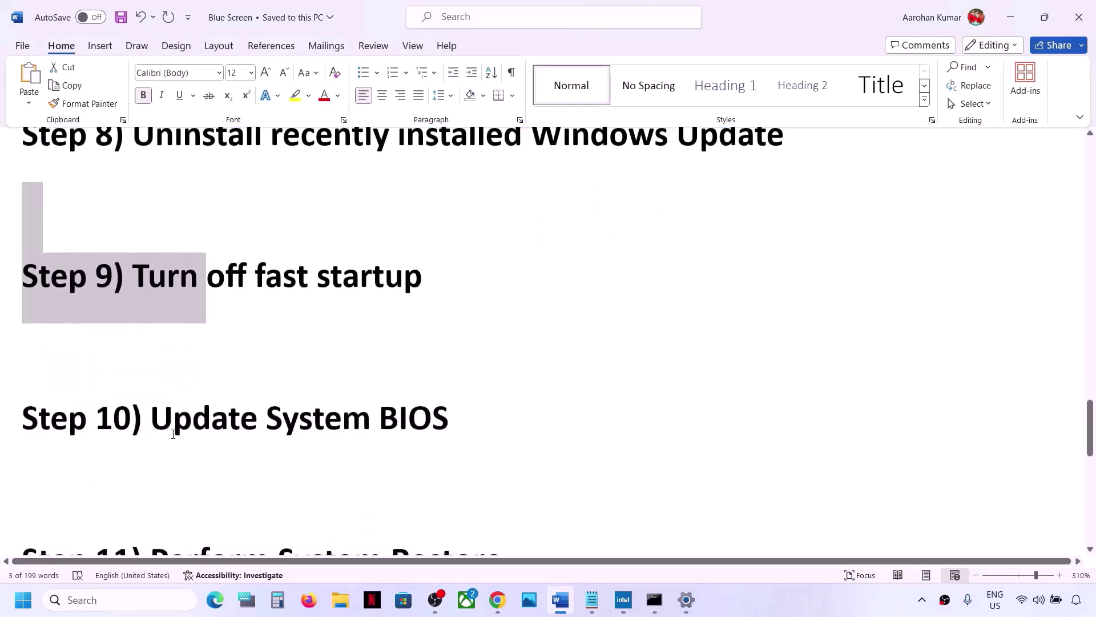
drag(162, 422, 423, 434)
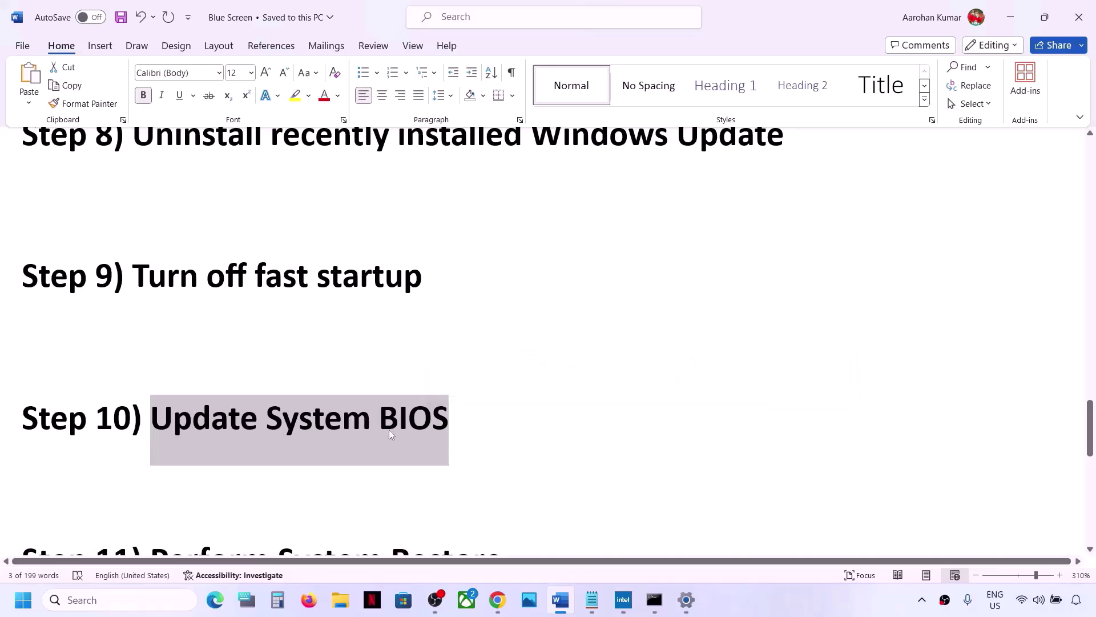
click(499, 607)
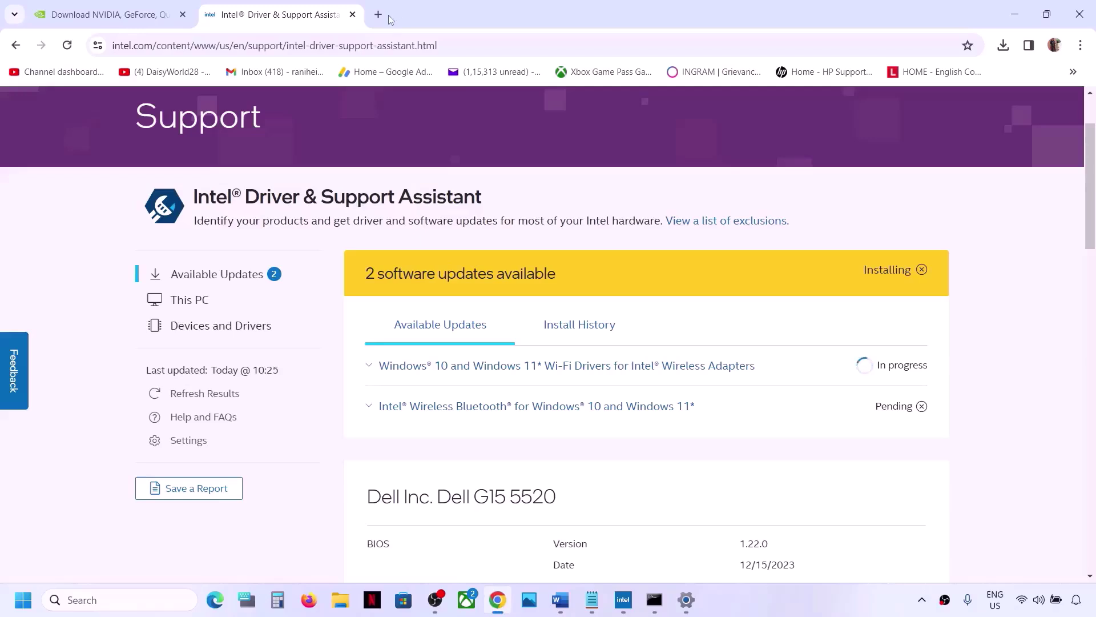
click(560, 610)
click(470, 425)
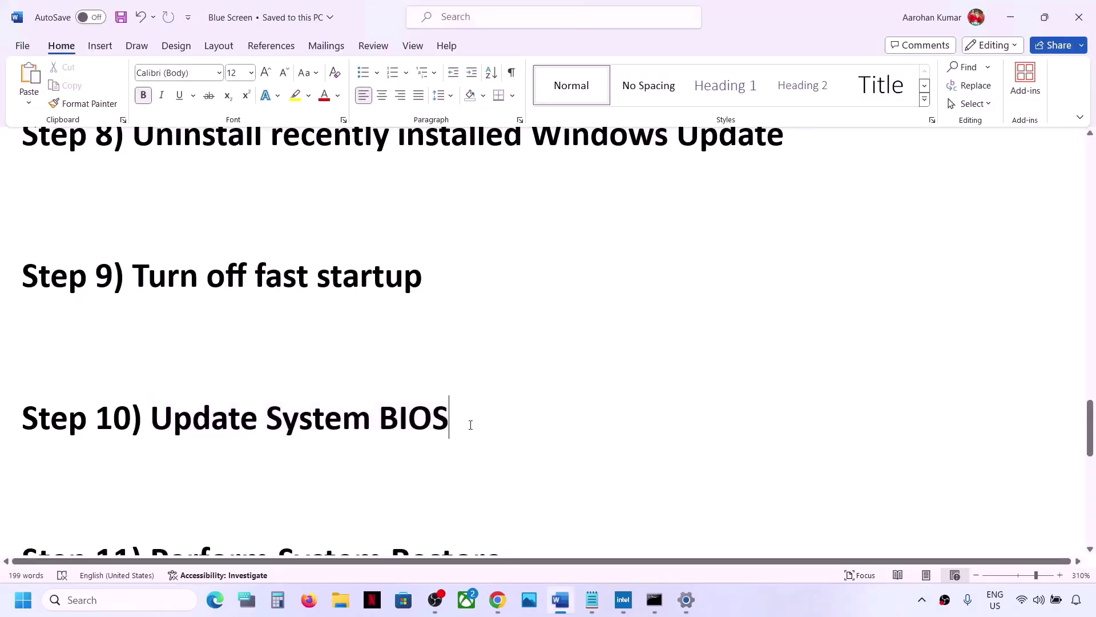
key(Return)
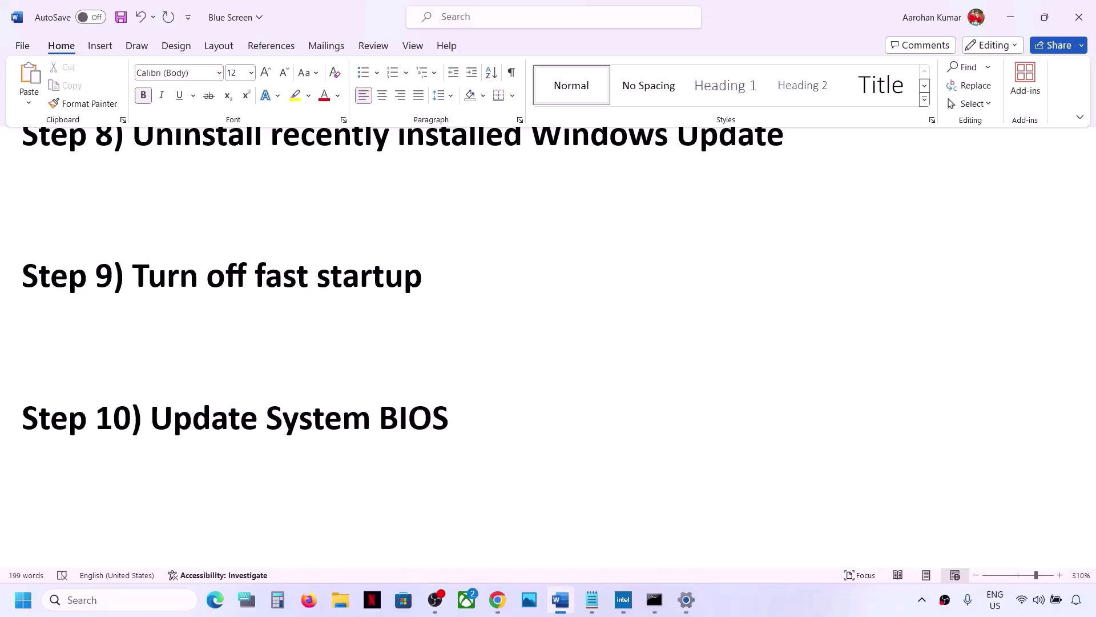
text(Dell)
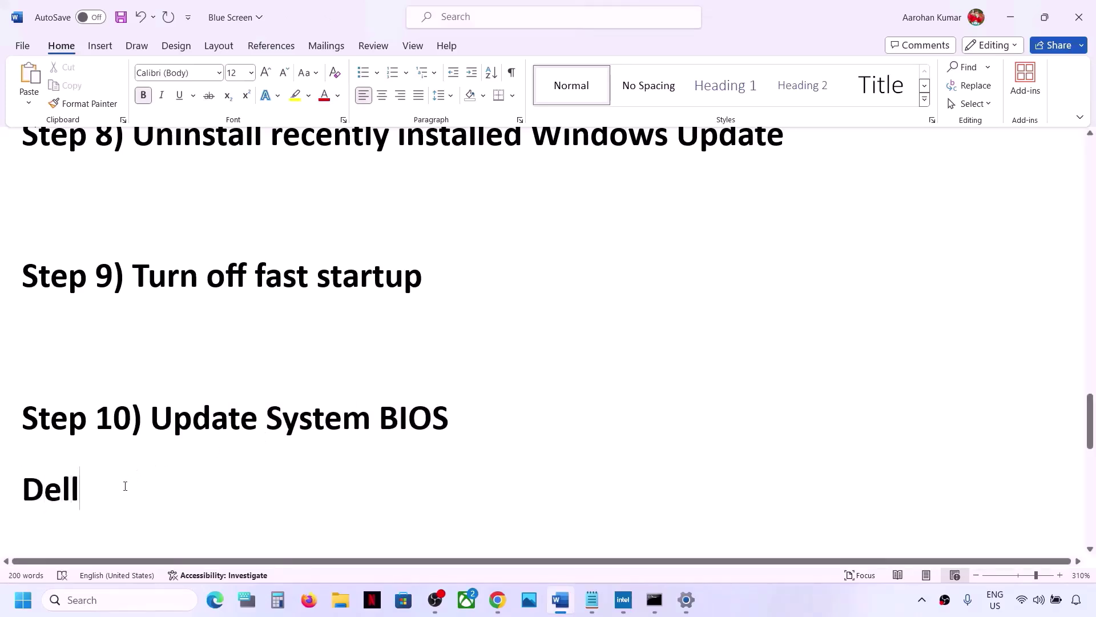
drag(125, 487, 3, 492)
key(BackSpace)
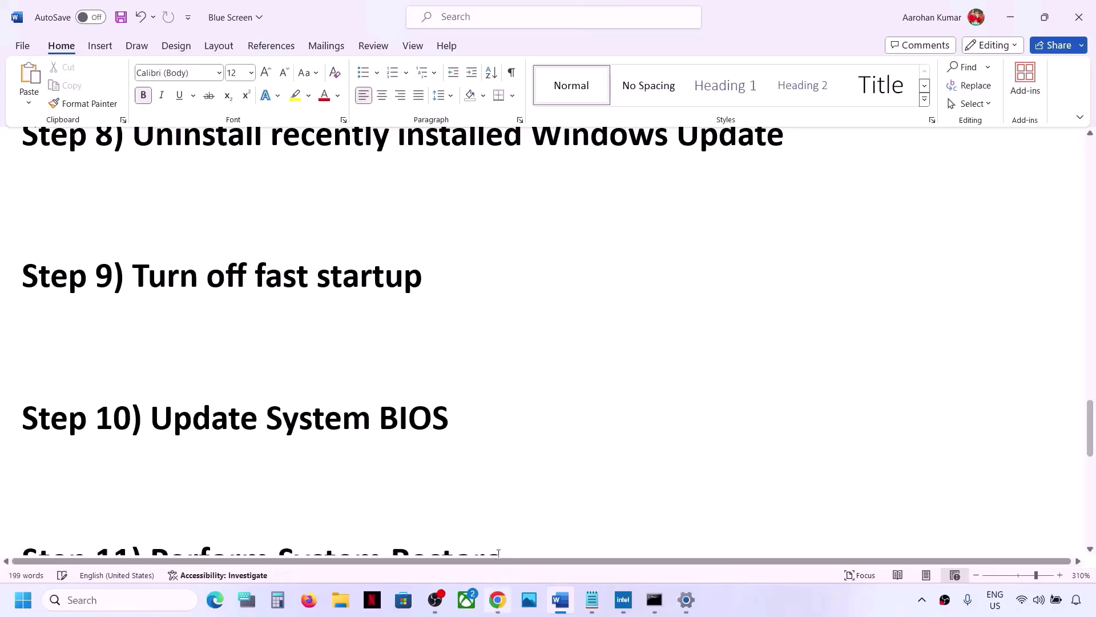
Switch to Chrome, search for "Dell" in a new tab, and open Dell's Drivers & Downloads page
mouse_move(494, 602)
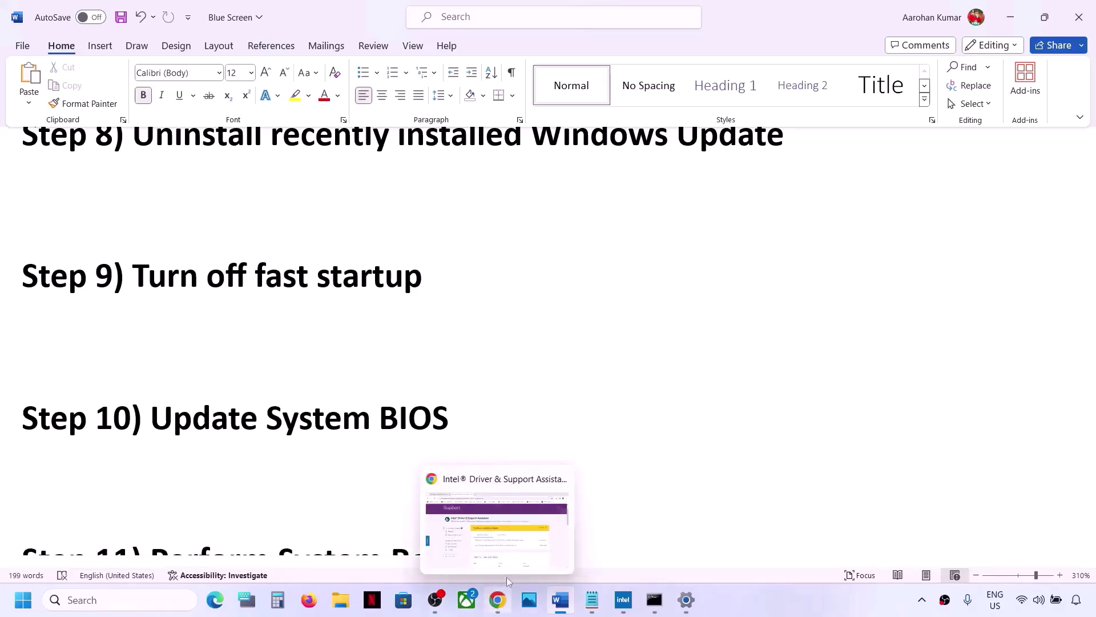
click(515, 529)
click(378, 16)
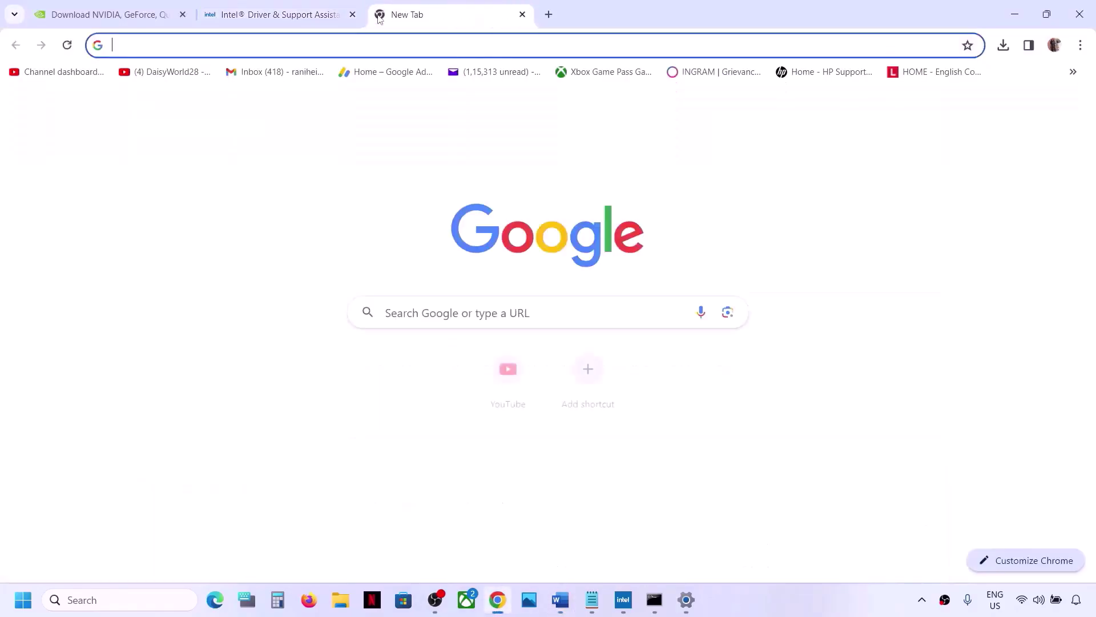
text(Dell)
key(Return)
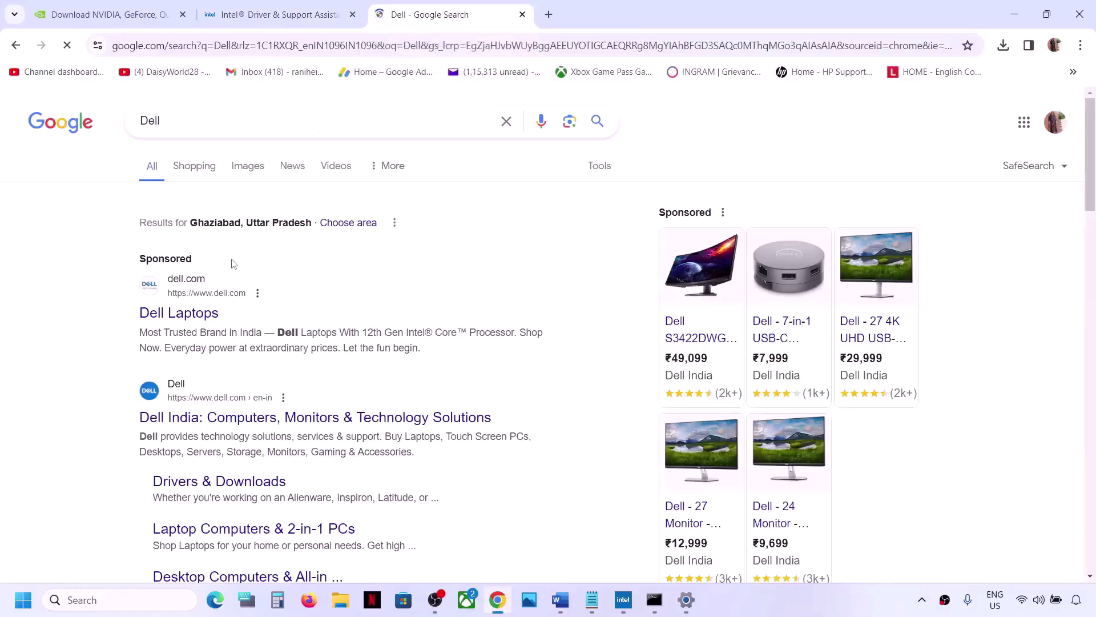
click(209, 488)
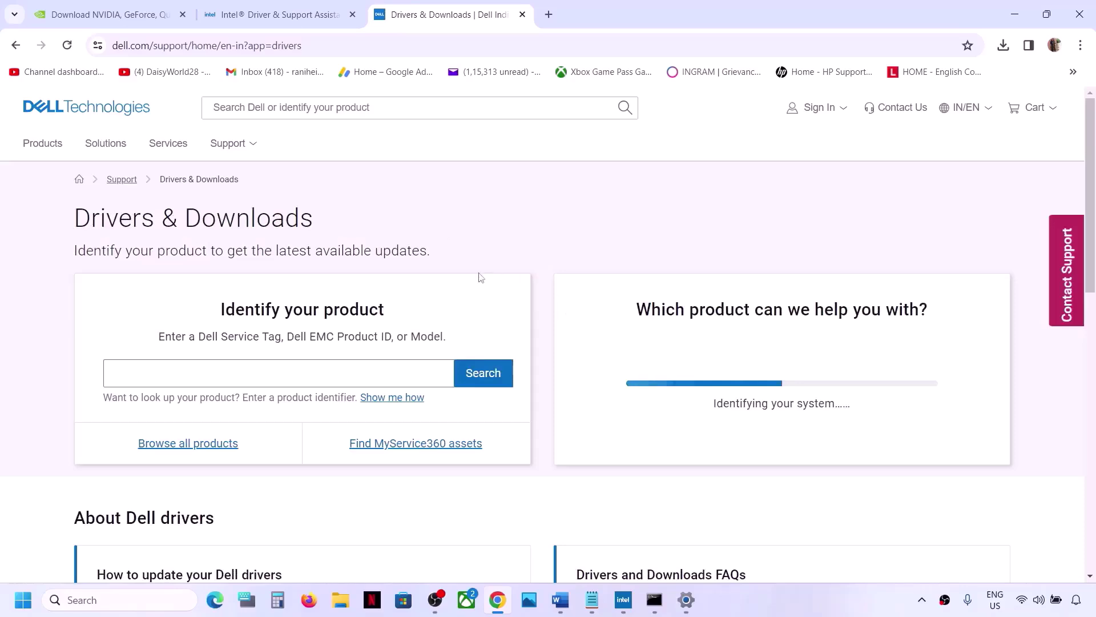
Browse all Dell products and choose the Computers category
scroll(481, 278, down, 2)
scroll(481, 278, up, 1)
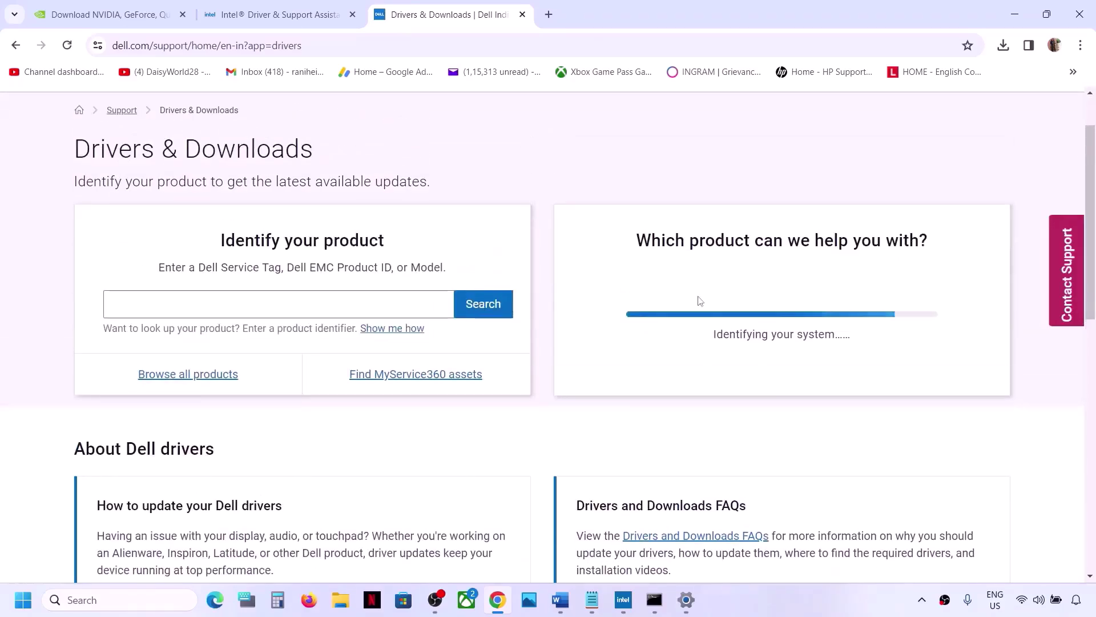
click(196, 377)
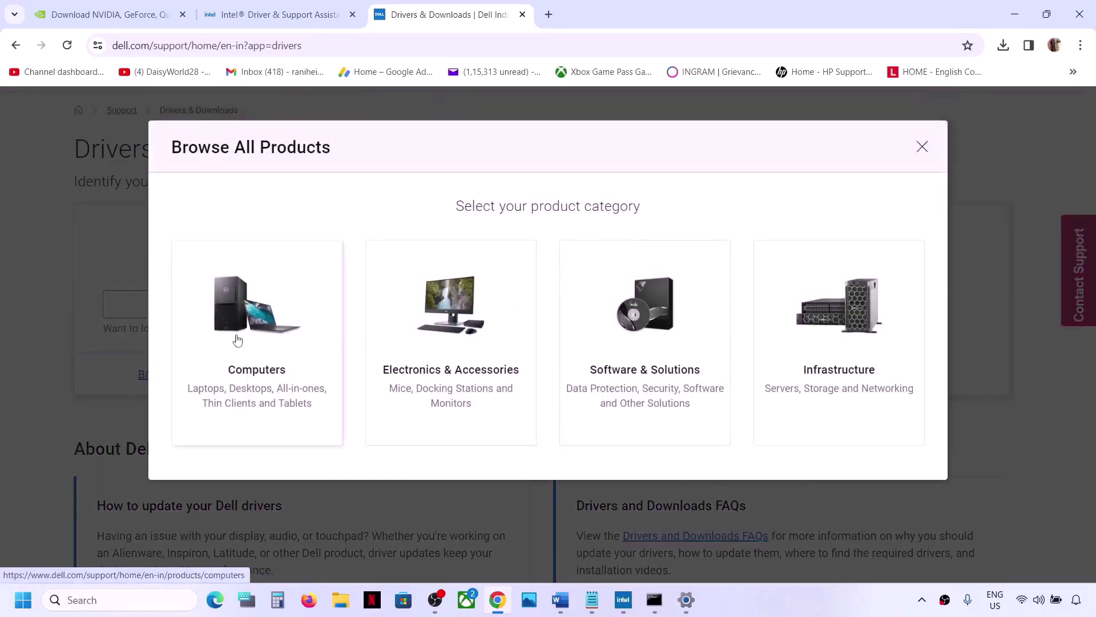
click(234, 337)
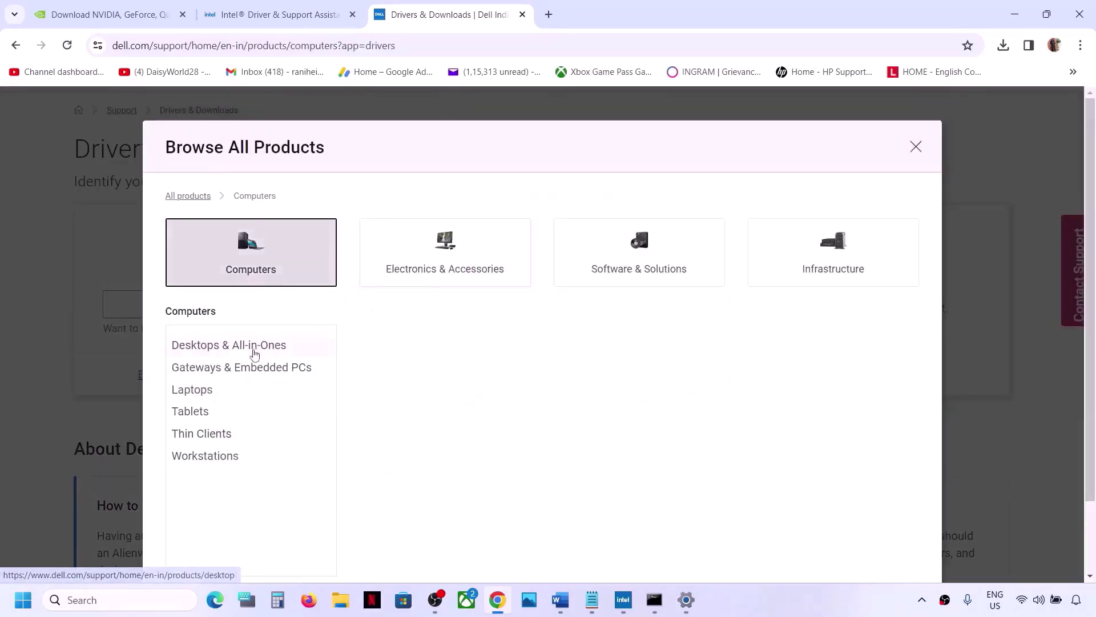
Choose Laptops, G Series and Dell G15 5511, and select this product to open its drivers page
click(203, 390)
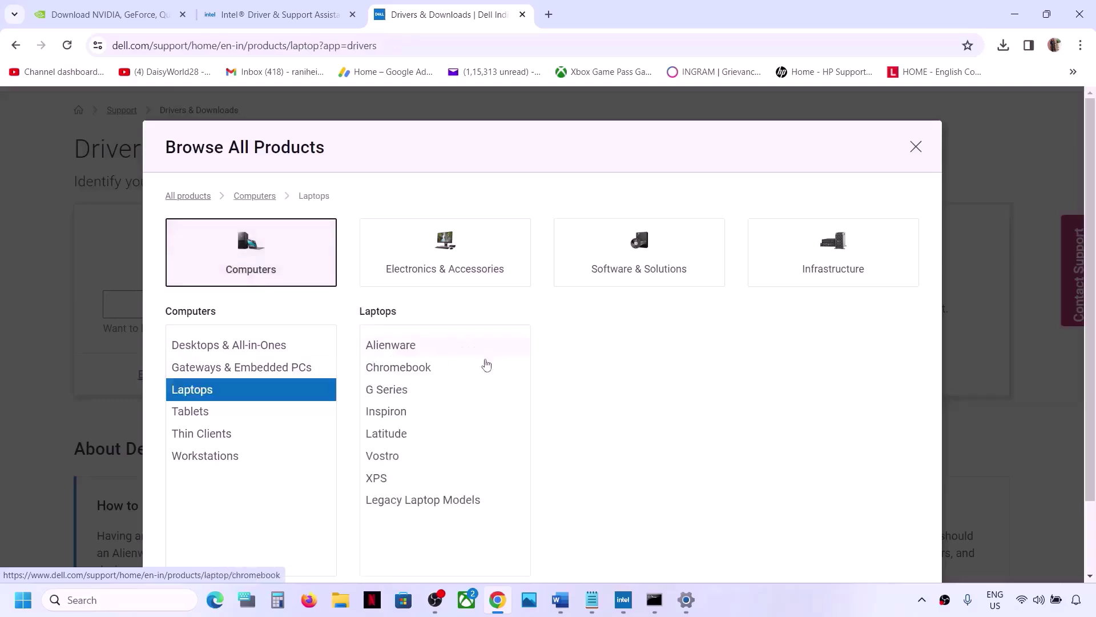
click(406, 396)
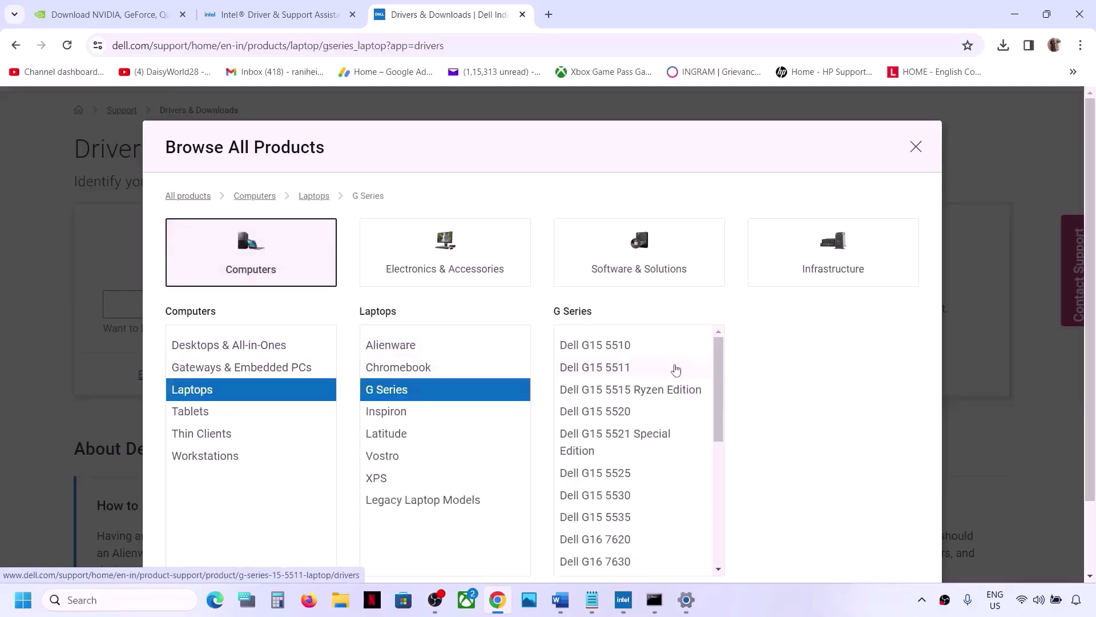
click(689, 368)
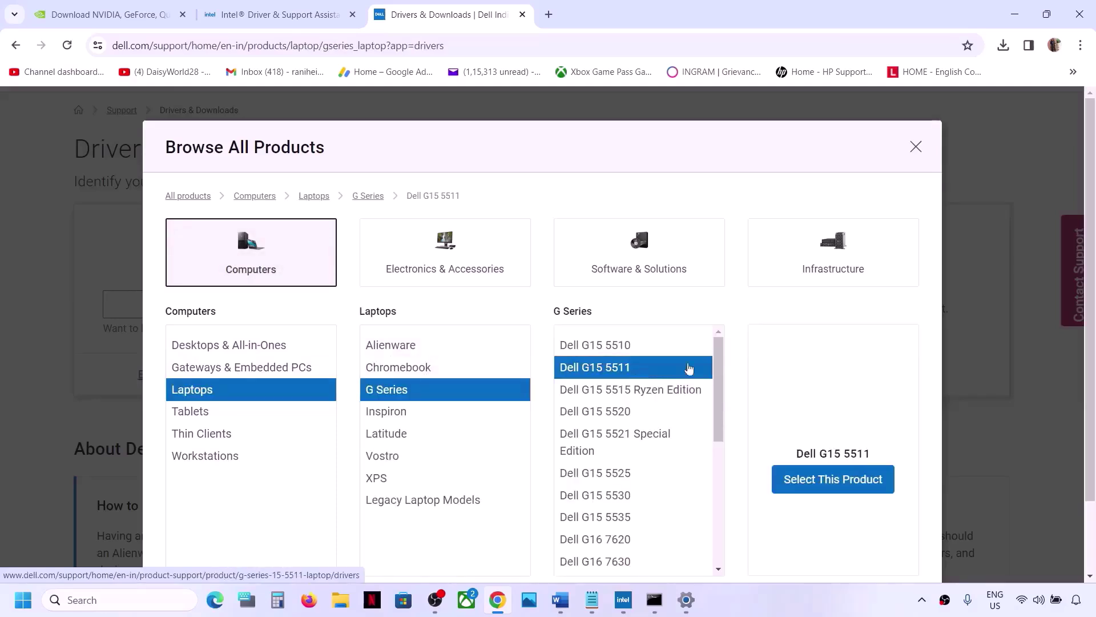
click(847, 478)
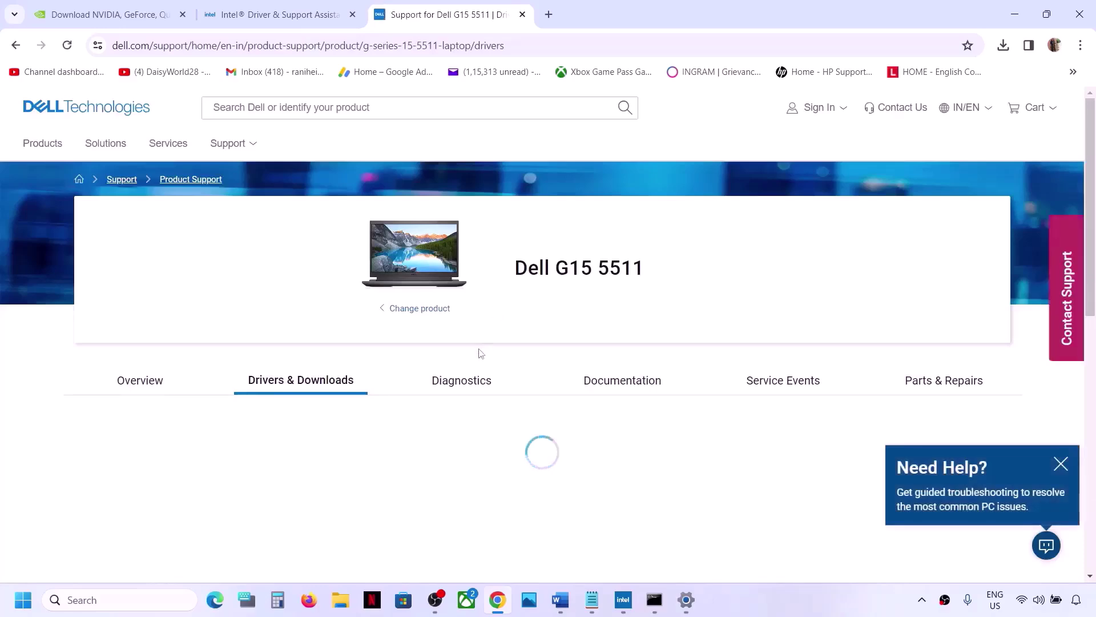
Expand the complete list of drivers and downloads for the Dell G15 5511
scroll(501, 358, down, 2)
scroll(501, 358, down, 2)
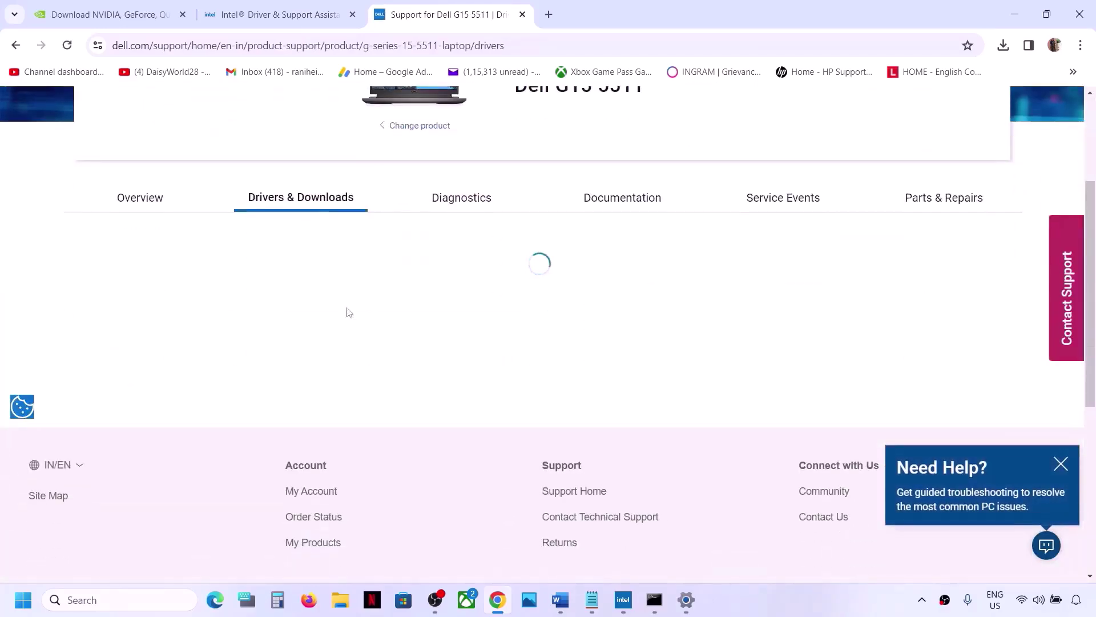
scroll(365, 380, down, 2)
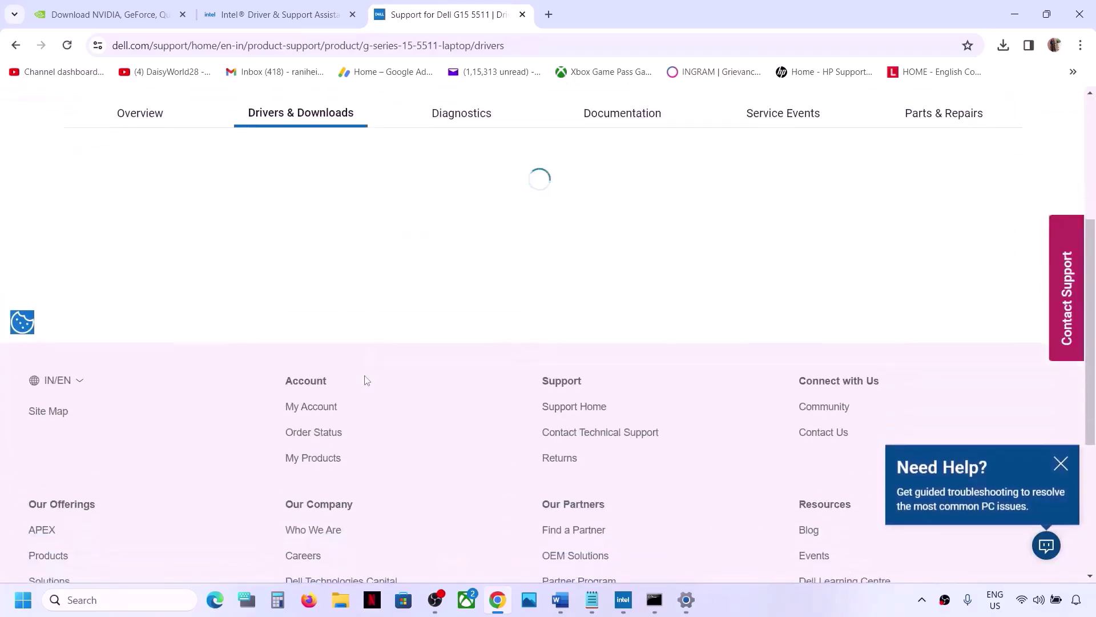
scroll(366, 375, up, 1)
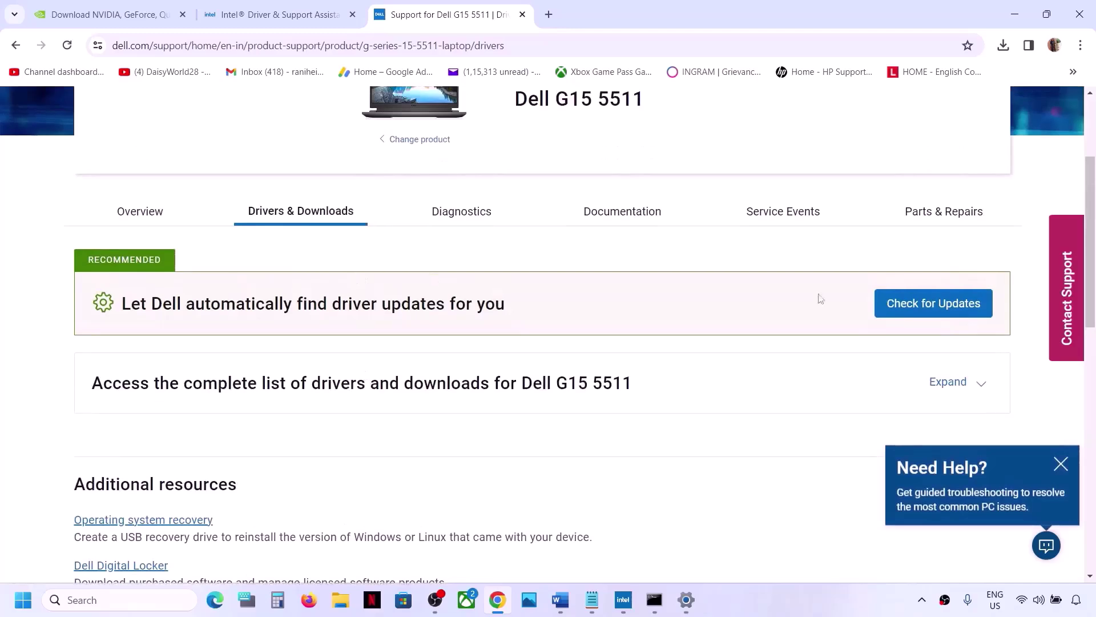
click(978, 393)
scroll(328, 396, down, 5)
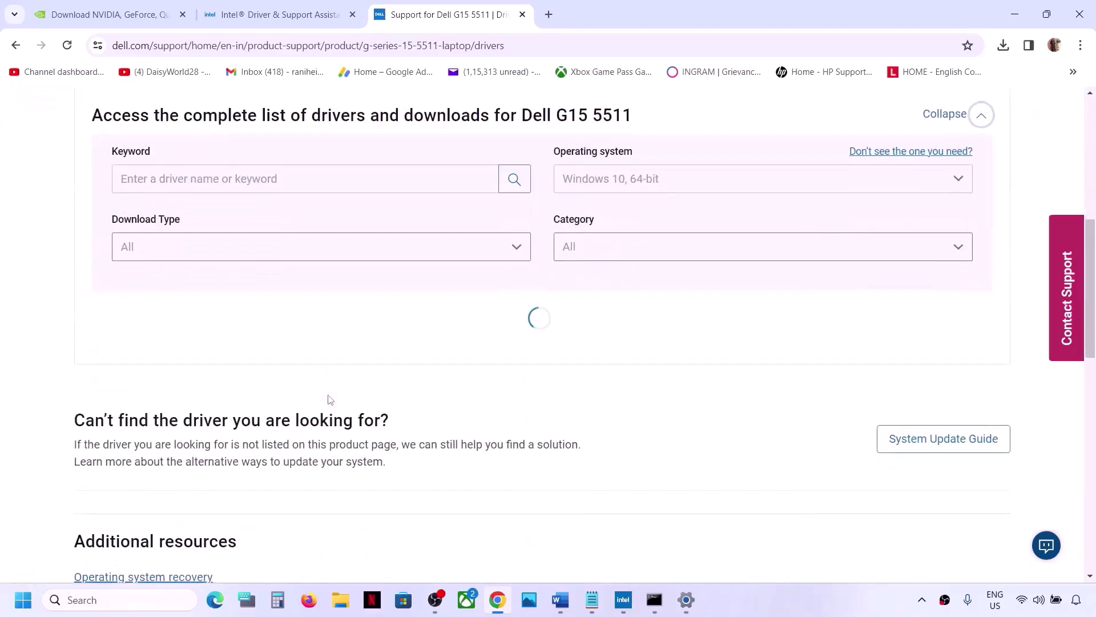
scroll(478, 244, down, 2)
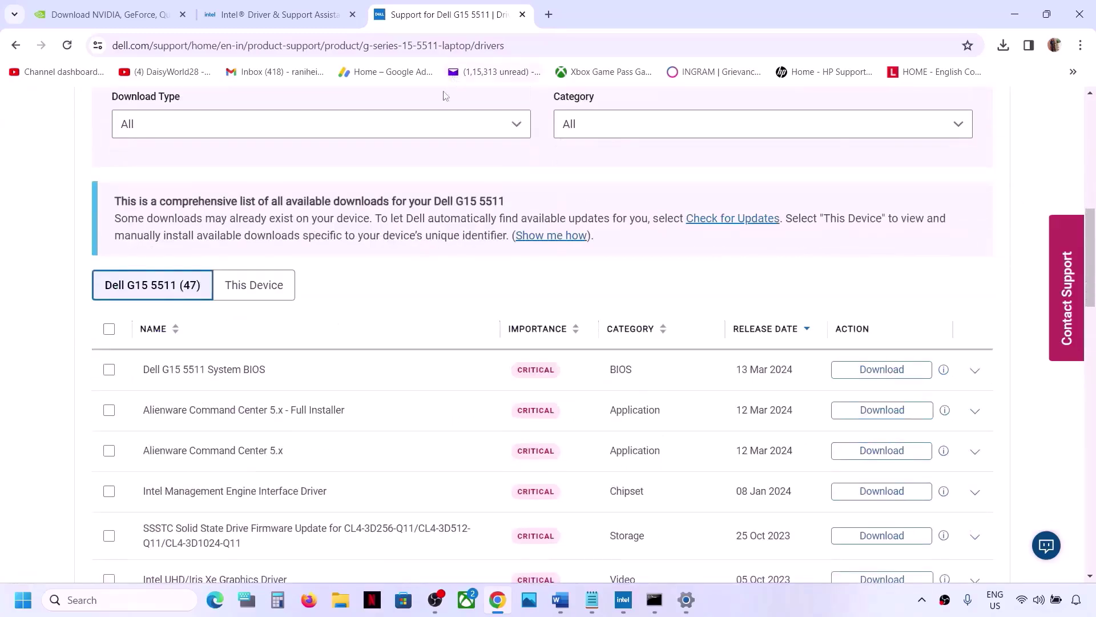
Filter the downloads by the System BIOS download type and check the laptop's battery charge
click(437, 126)
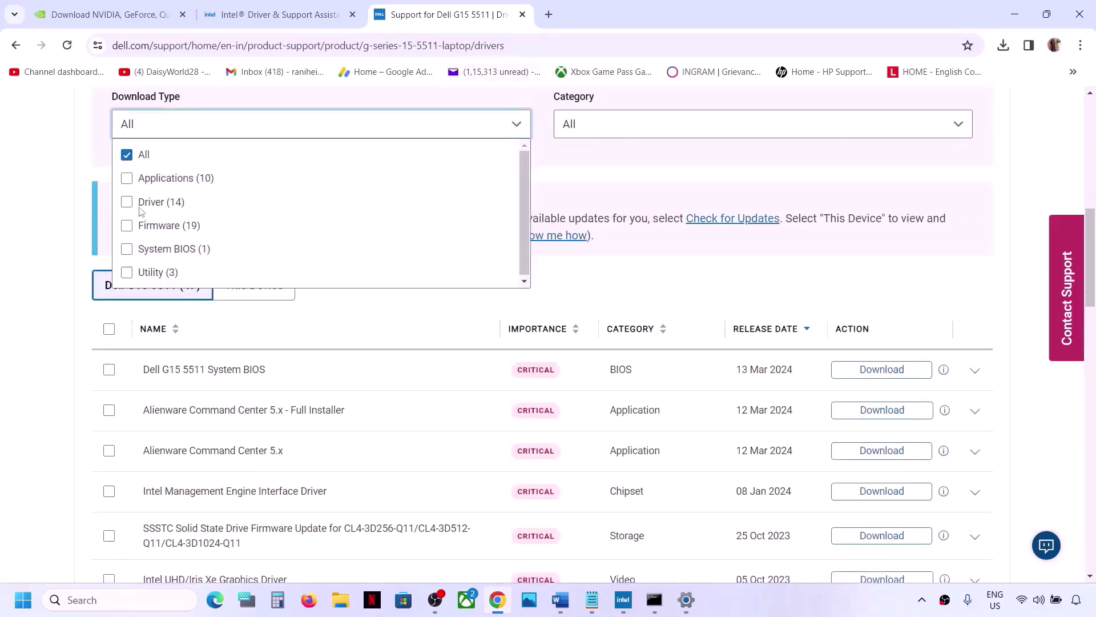
click(127, 249)
click(367, 290)
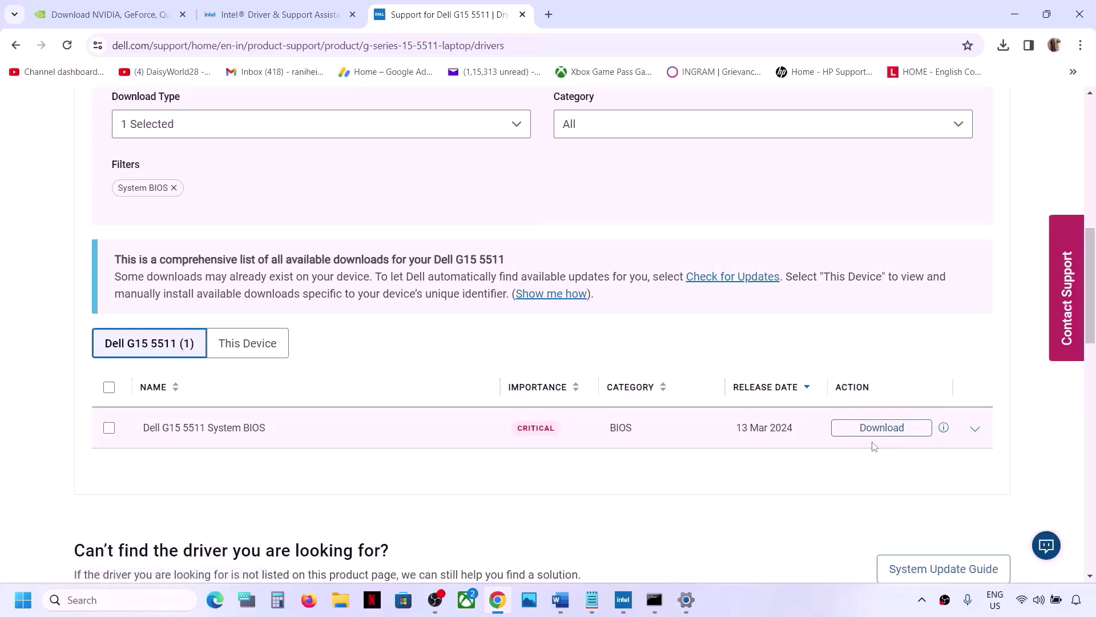
click(1054, 606)
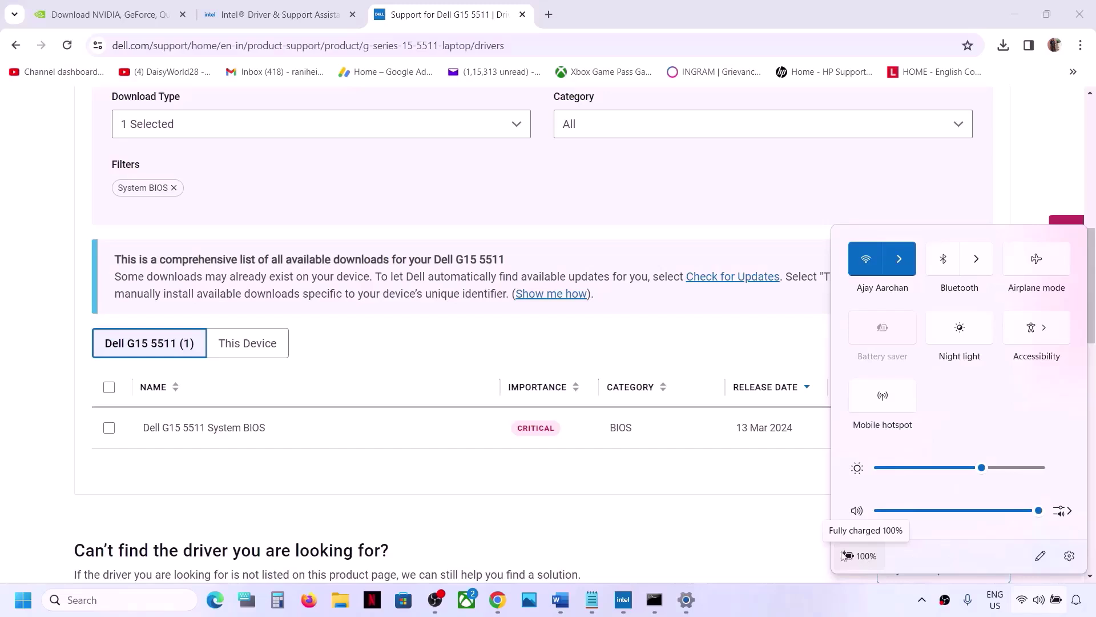
Switch to the Word document, go to Step 11, and copy the words "System Restore"
click(562, 608)
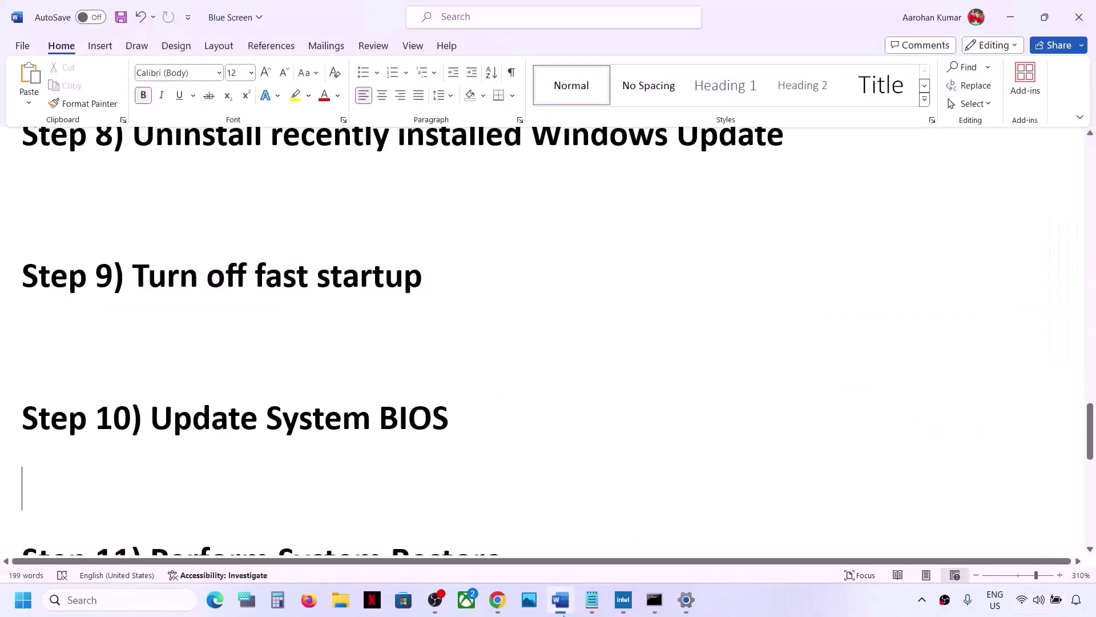
scroll(359, 444, down, 3)
scroll(211, 473, up, 2)
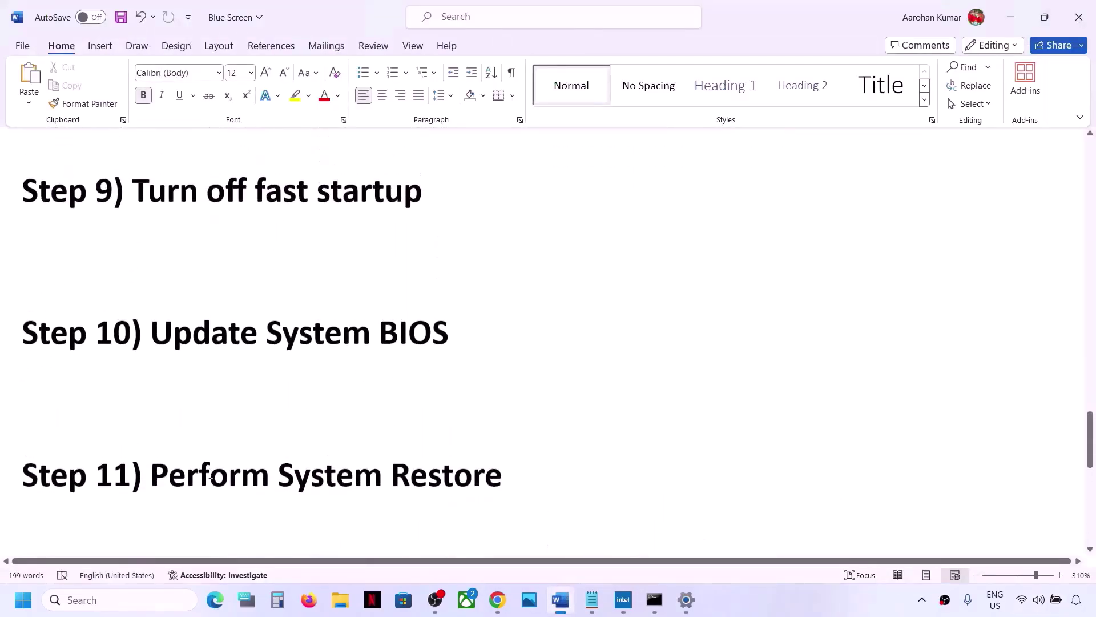
drag(160, 477, 328, 473)
key(ctrl+c)
click(486, 476)
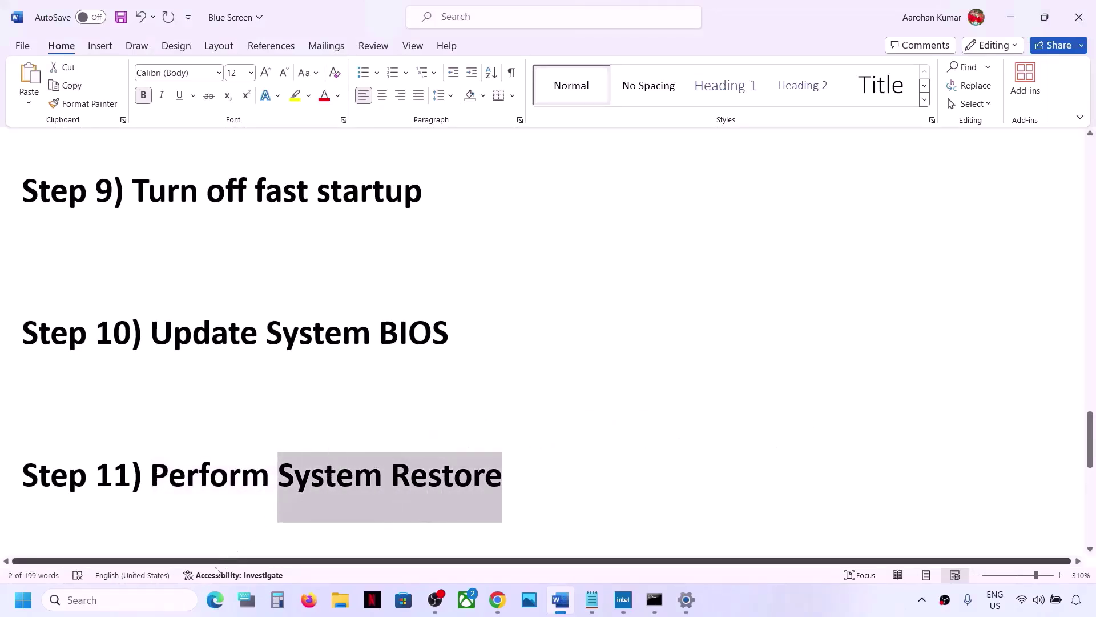
Search Windows for "System Restore", open Create a restore point, and start System Restore
click(154, 606)
key(ctrl+v)
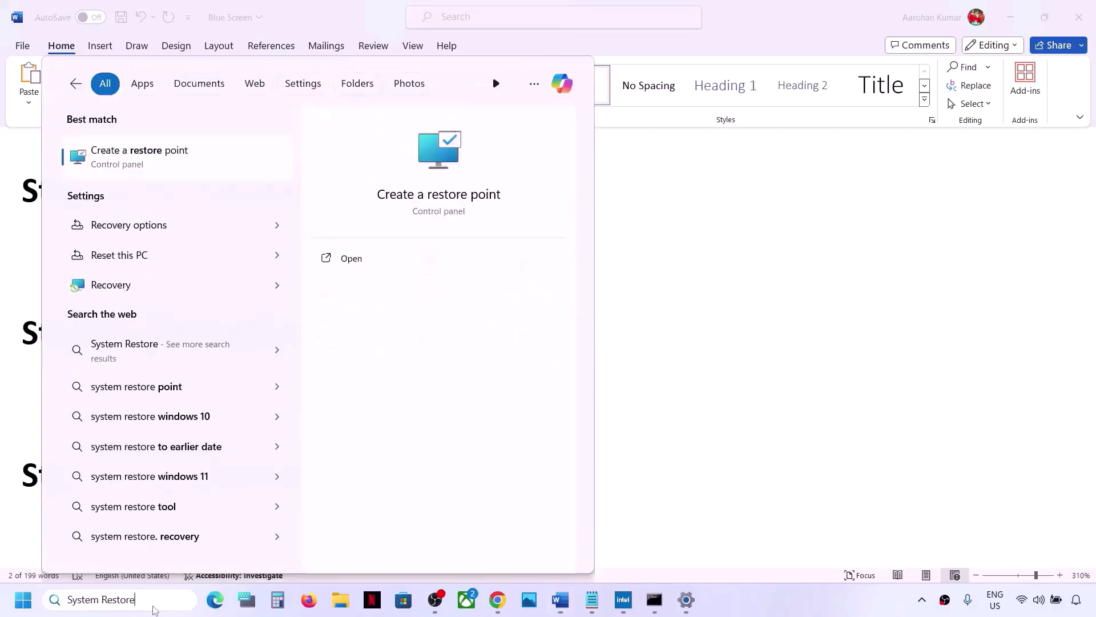
click(174, 164)
drag(333, 118, 660, 186)
click(667, 288)
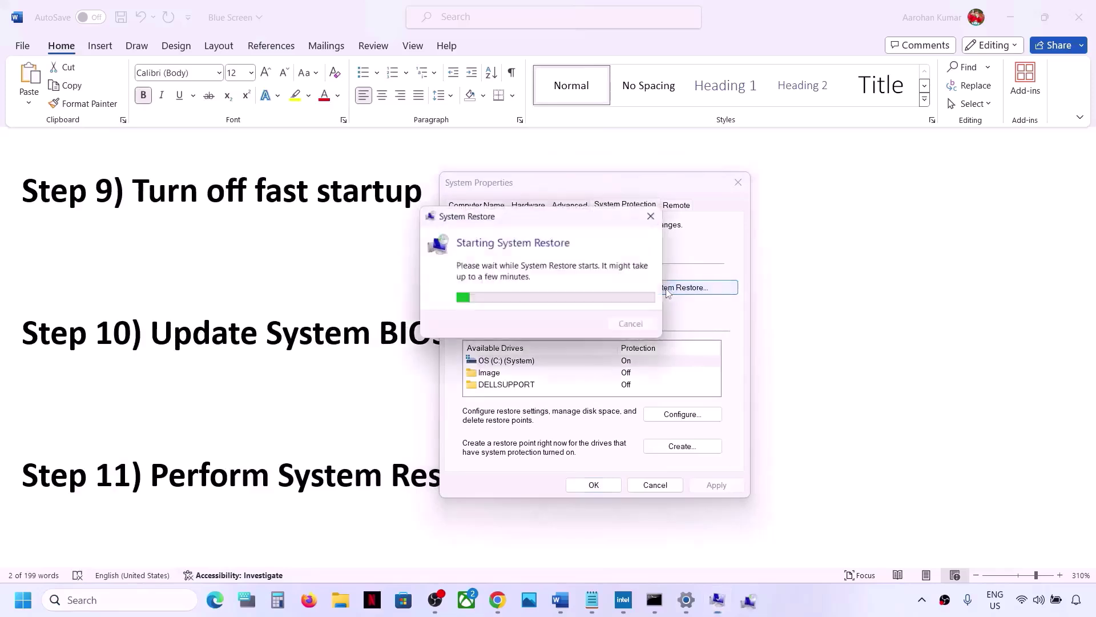
Select the 3/12/2024 Language Pack Removal restore point, continue to its confirmation page, then cancel System Restore and close System Properties
click(644, 451)
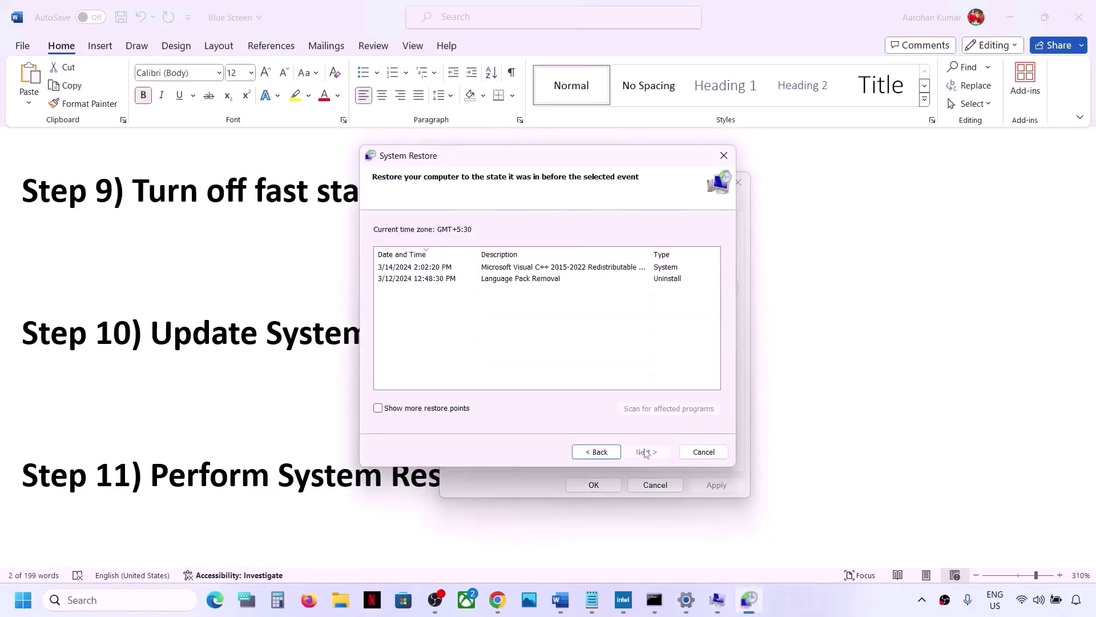
click(598, 452)
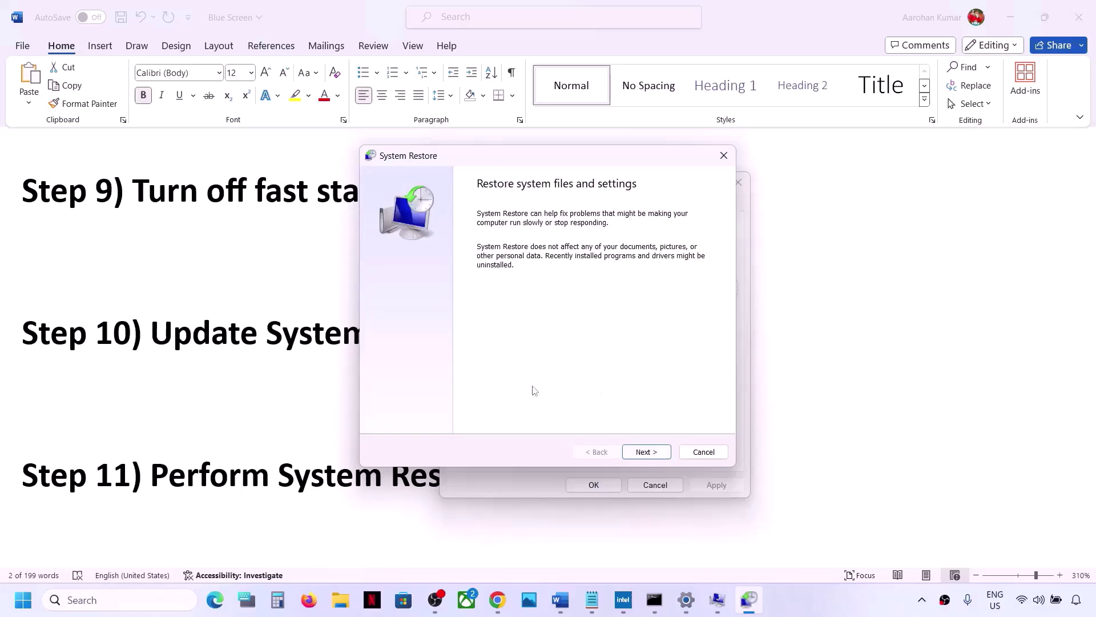
click(646, 452)
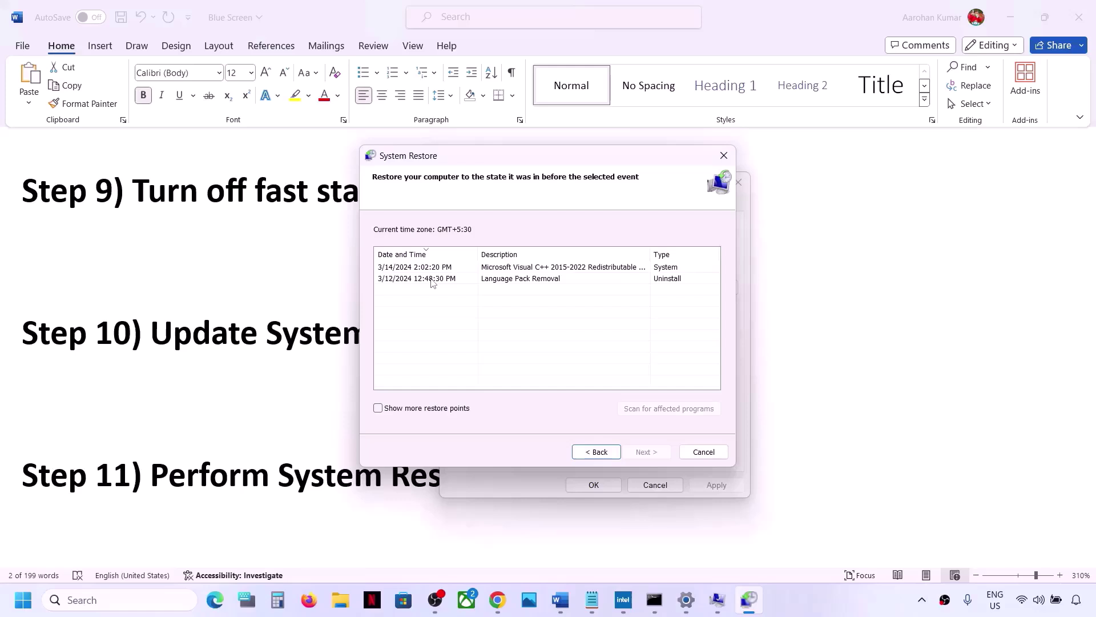
click(432, 279)
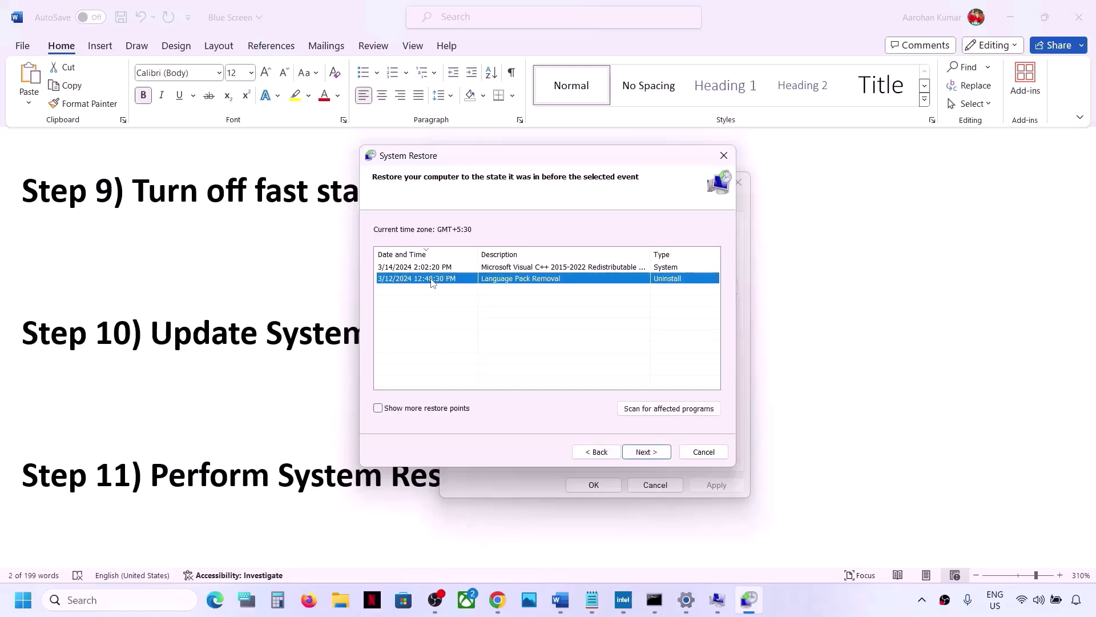
click(666, 455)
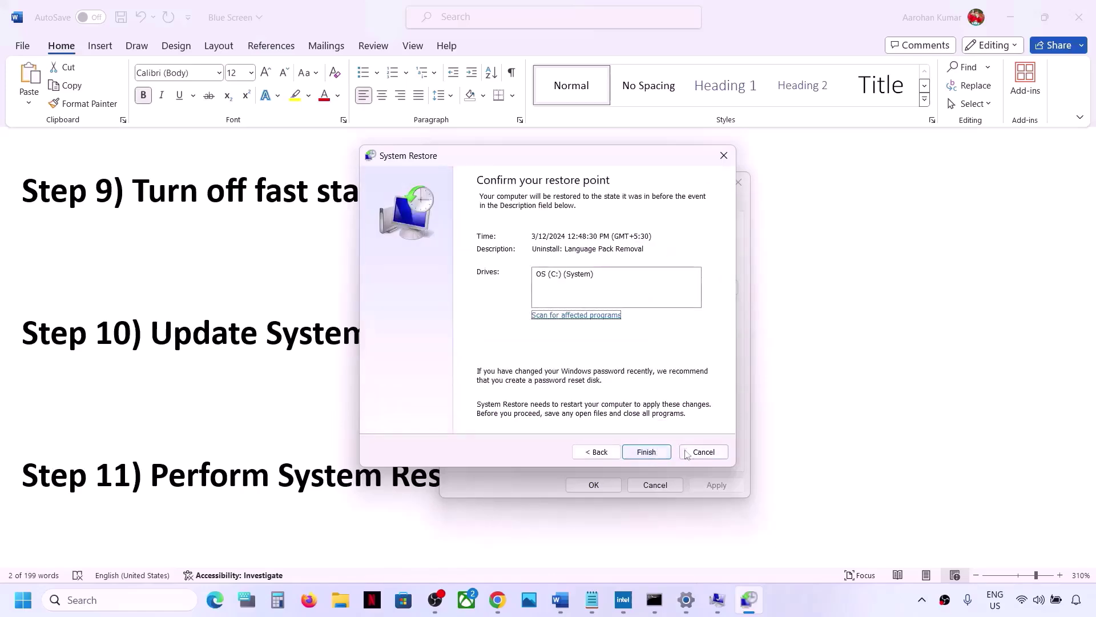
click(703, 452)
click(744, 189)
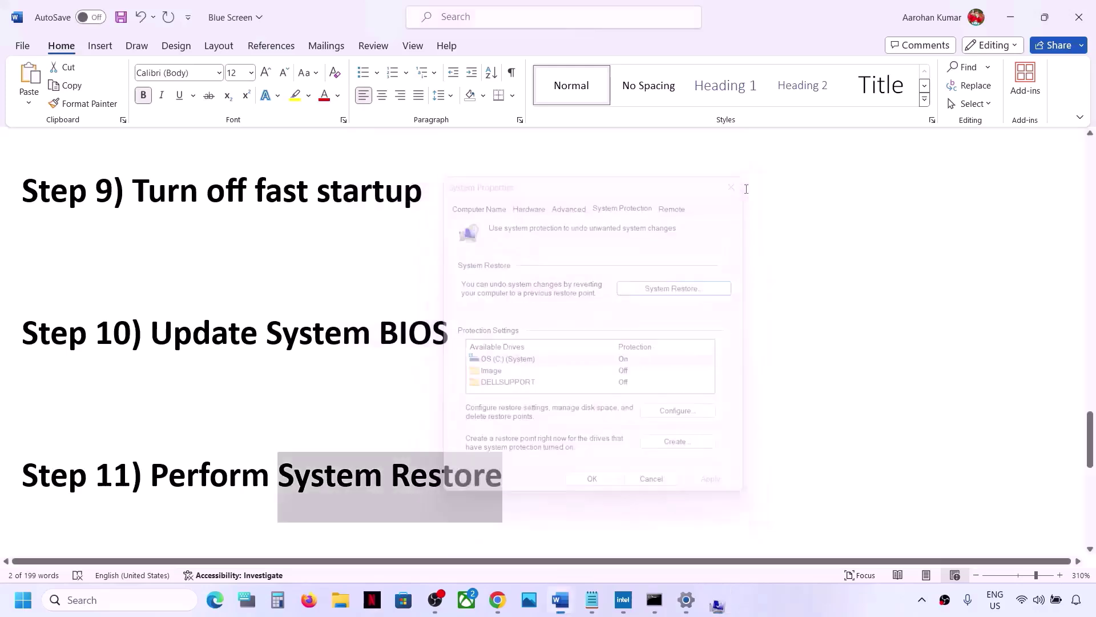
Go to Step 12 in the Word document and highlight "Update Windows 11 Using Media Creation Tool"
scroll(279, 386, down, 3)
scroll(279, 386, down, 1)
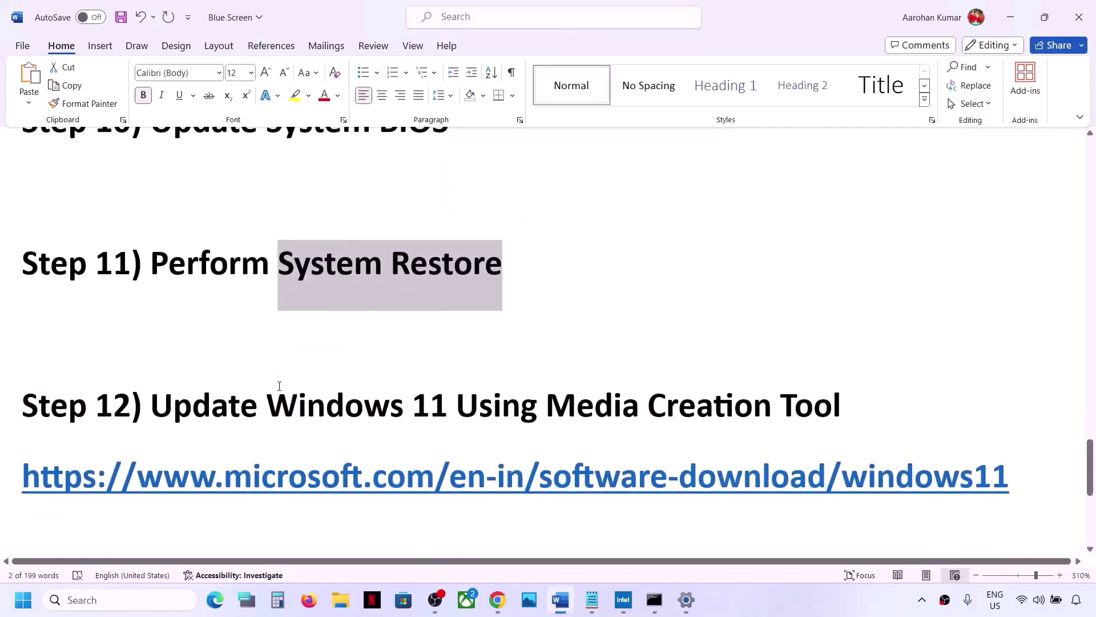
drag(159, 409, 861, 400)
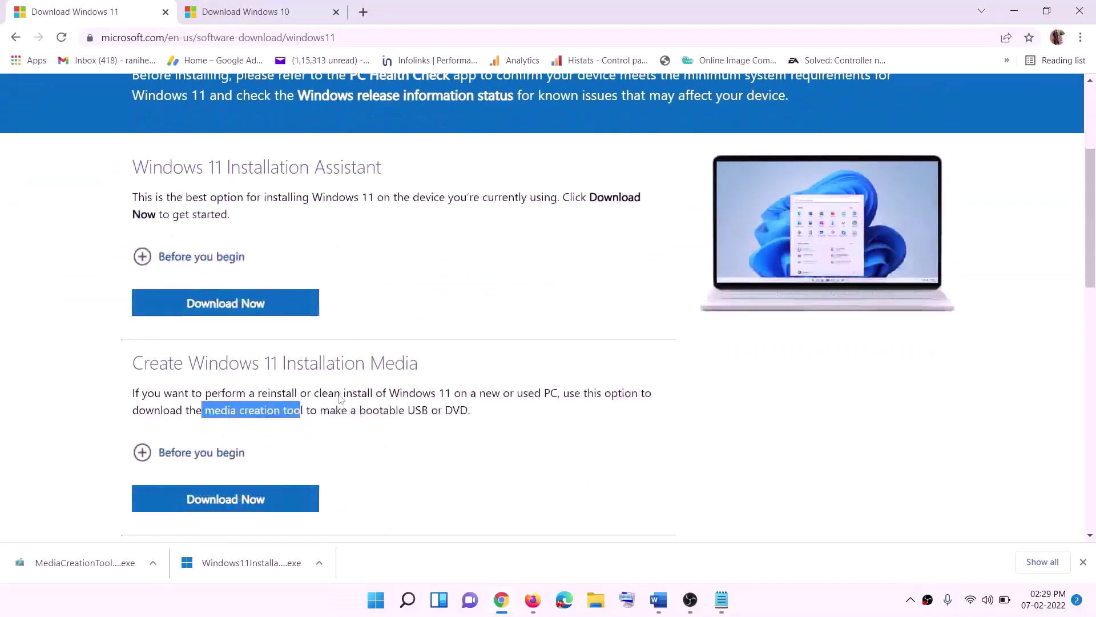
Highlight the media creation tool mention on the Windows 11 download page and download the tool under Create Windows 11 Installation Media
scroll(341, 400, down, 1)
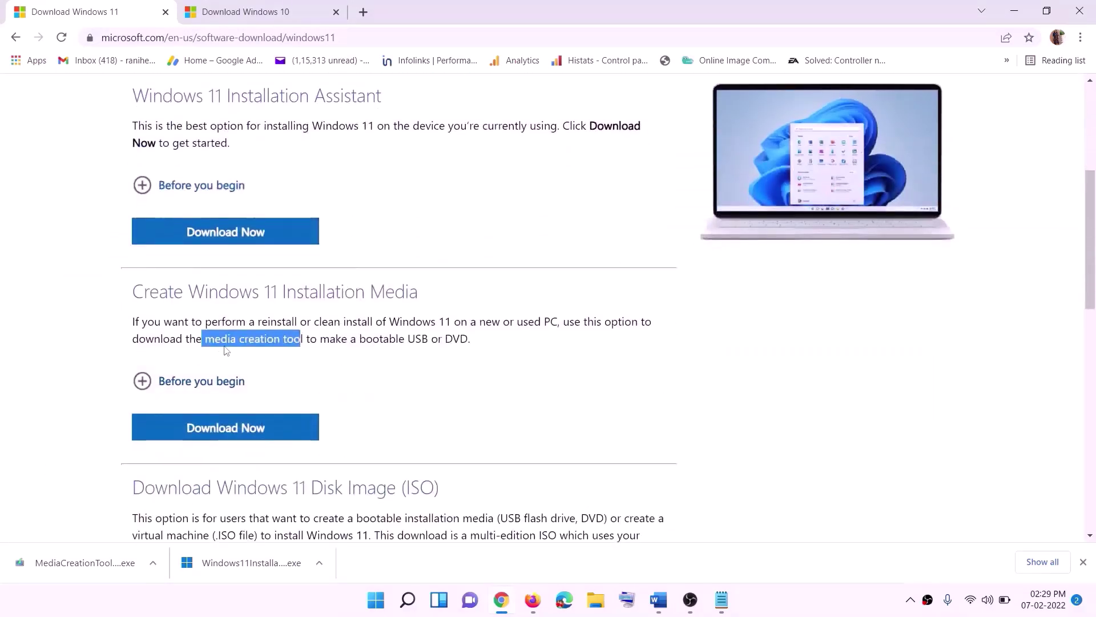
drag(205, 339, 317, 339)
click(217, 434)
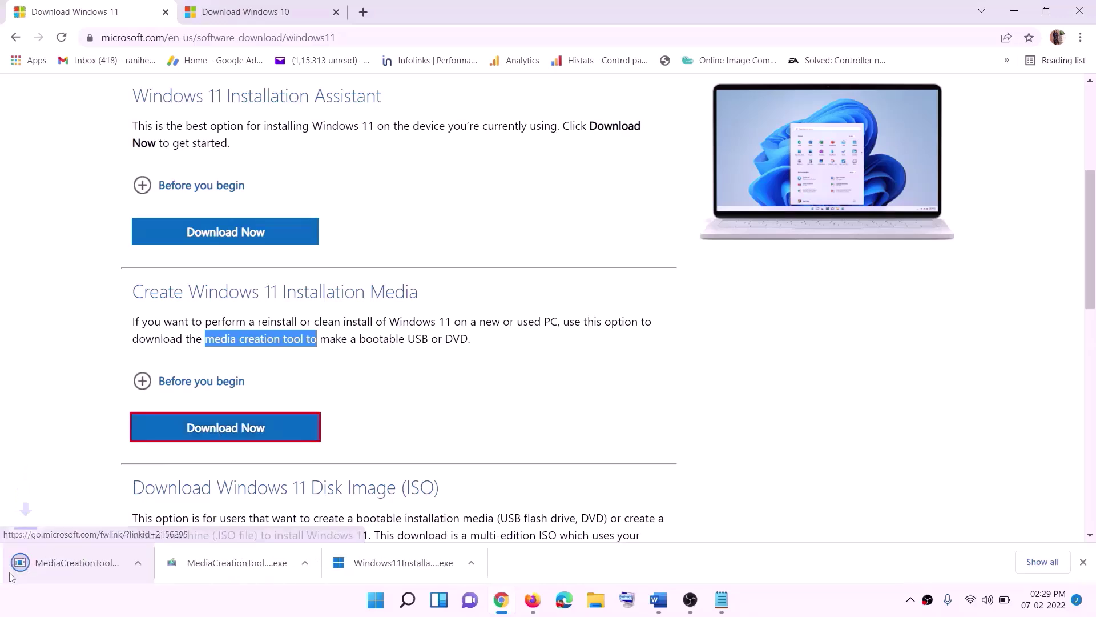
Run the downloaded media creation tool, accept its license terms, and continue with the recommended language and edition
click(17, 565)
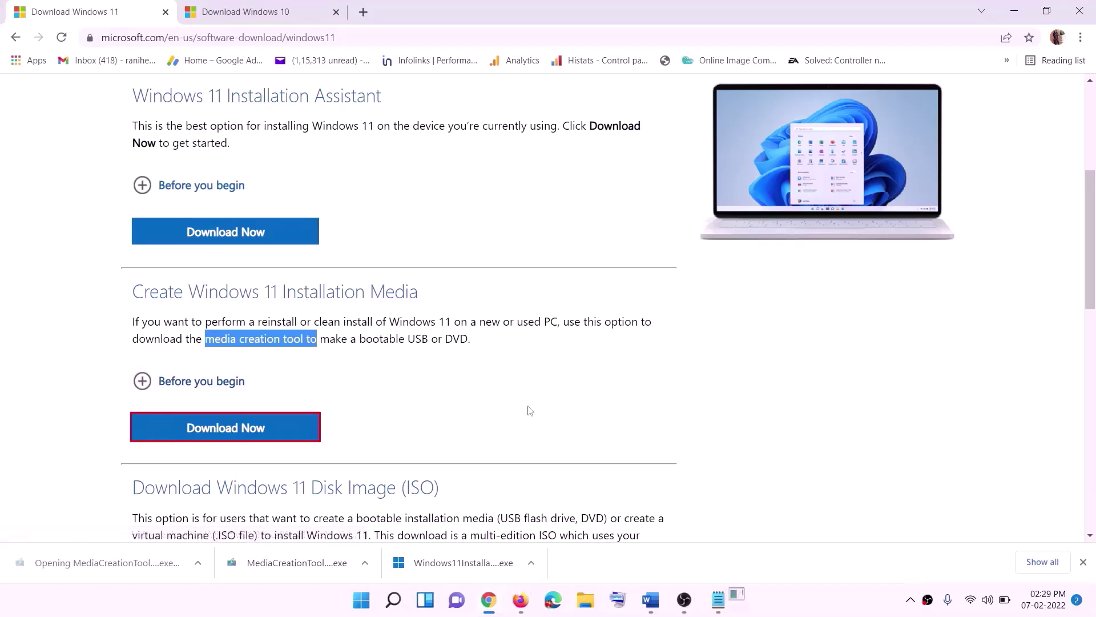
click(475, 416)
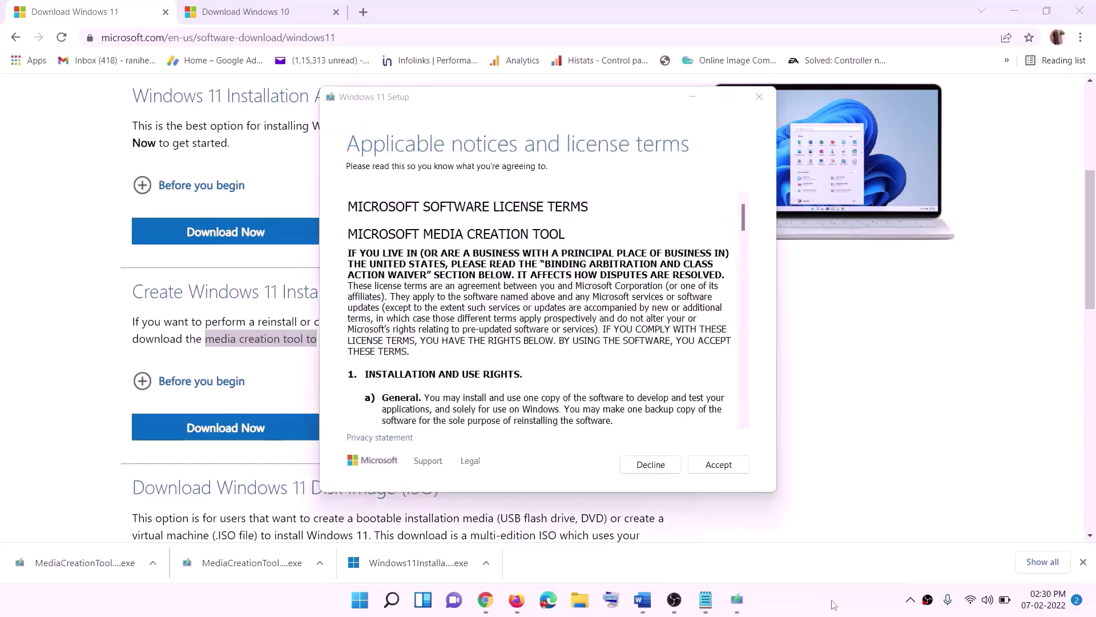
click(706, 465)
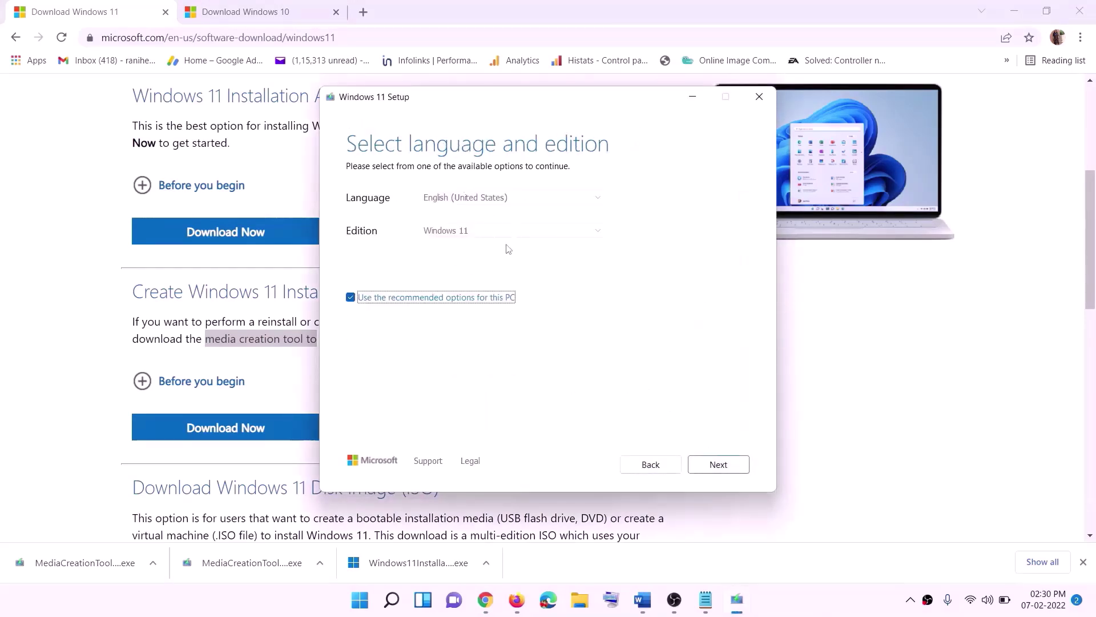
click(709, 466)
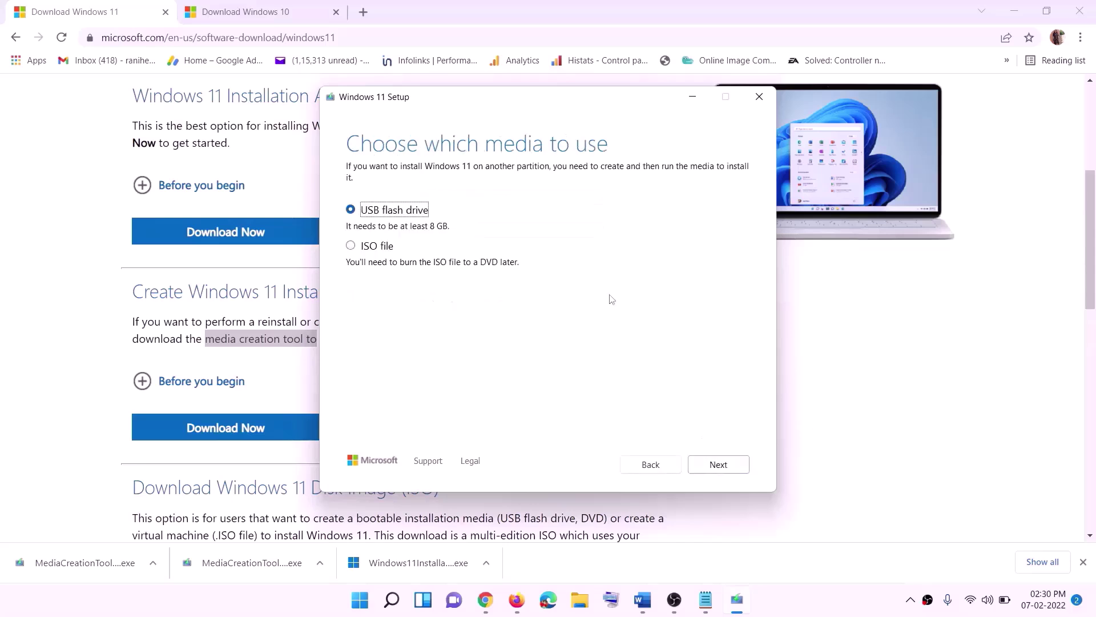
Choose ISO file as the installation media and save it to the Desktop as Windows
click(368, 246)
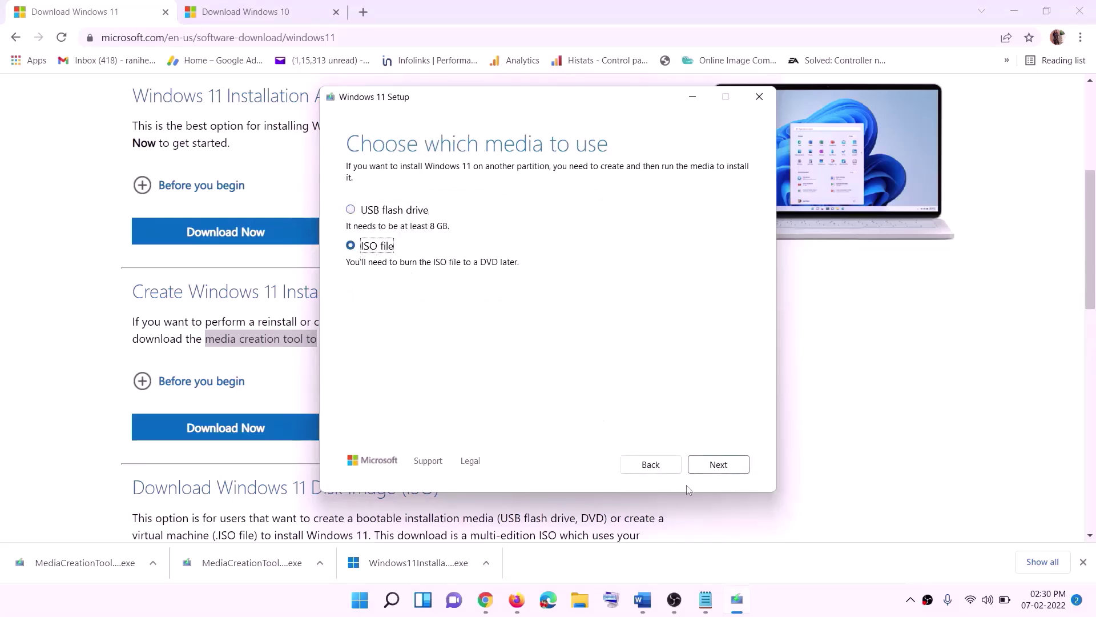
click(717, 463)
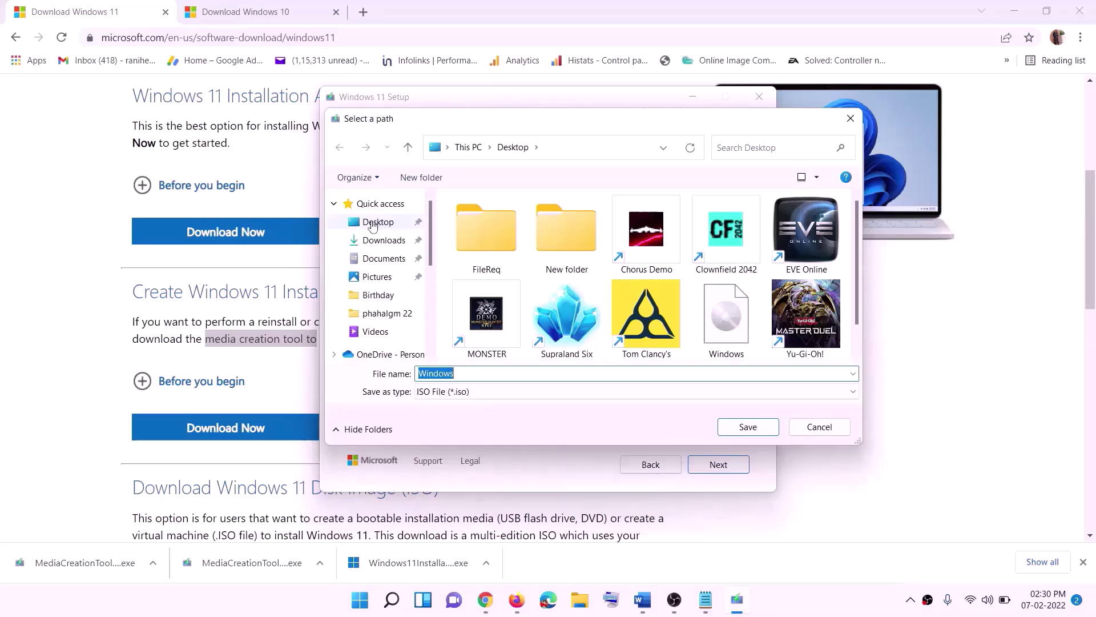
click(373, 225)
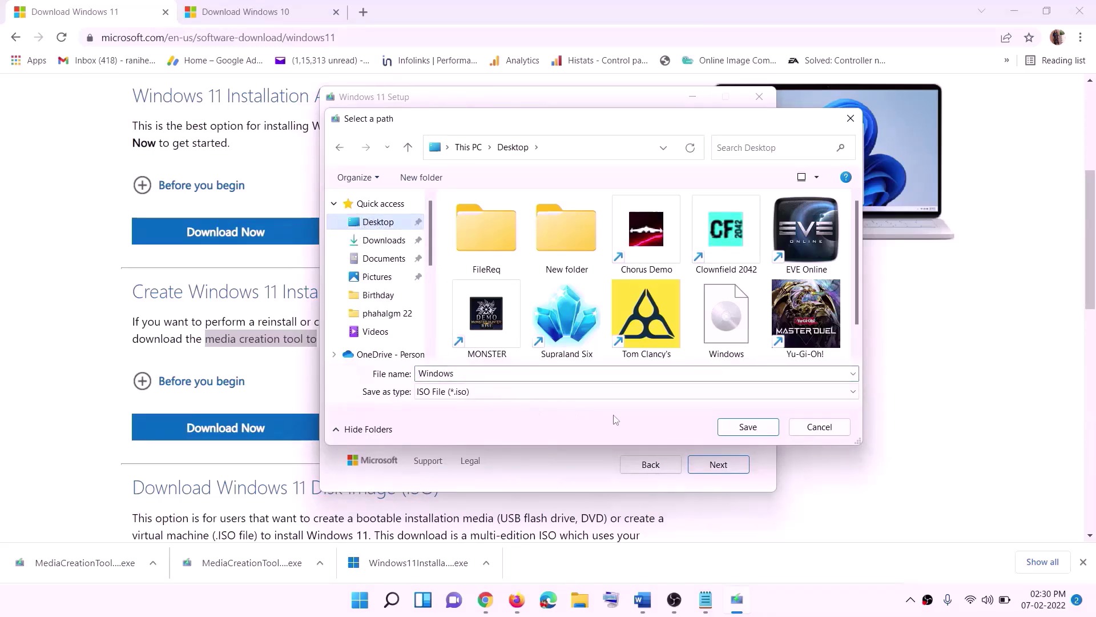
click(748, 427)
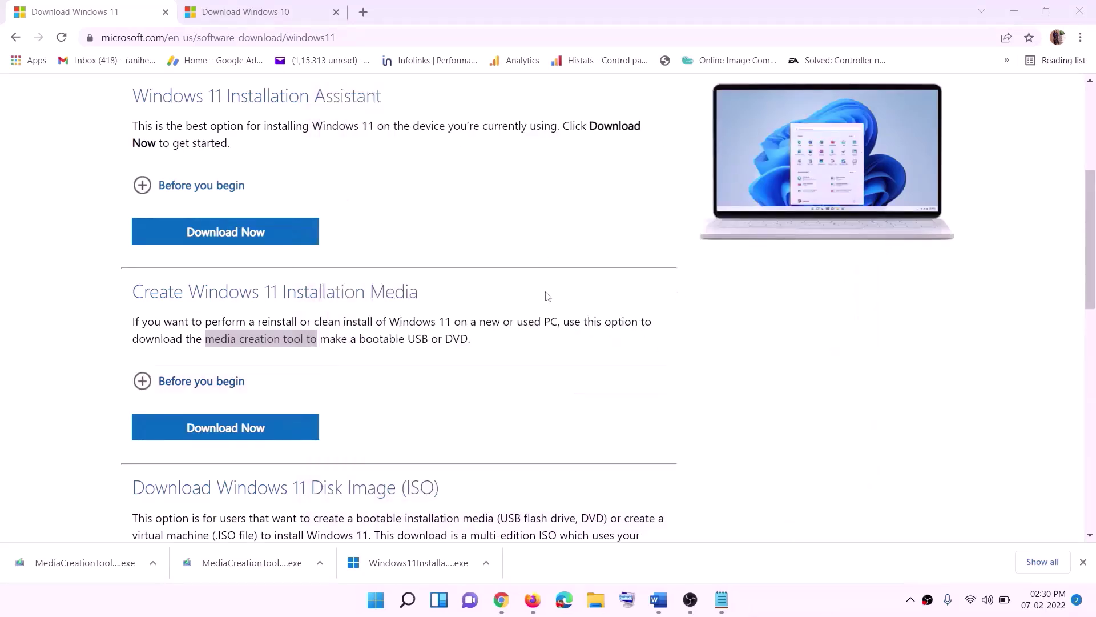
Show the desktop and open the Windows ISO file saved there
key(super+d)
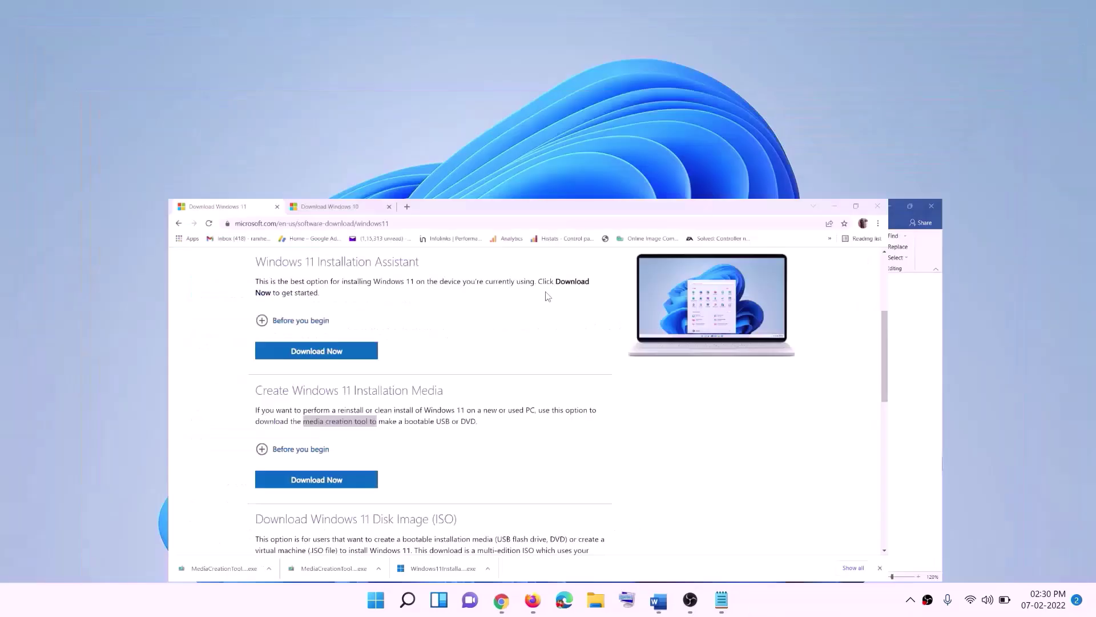
drag(264, 34, 433, 340)
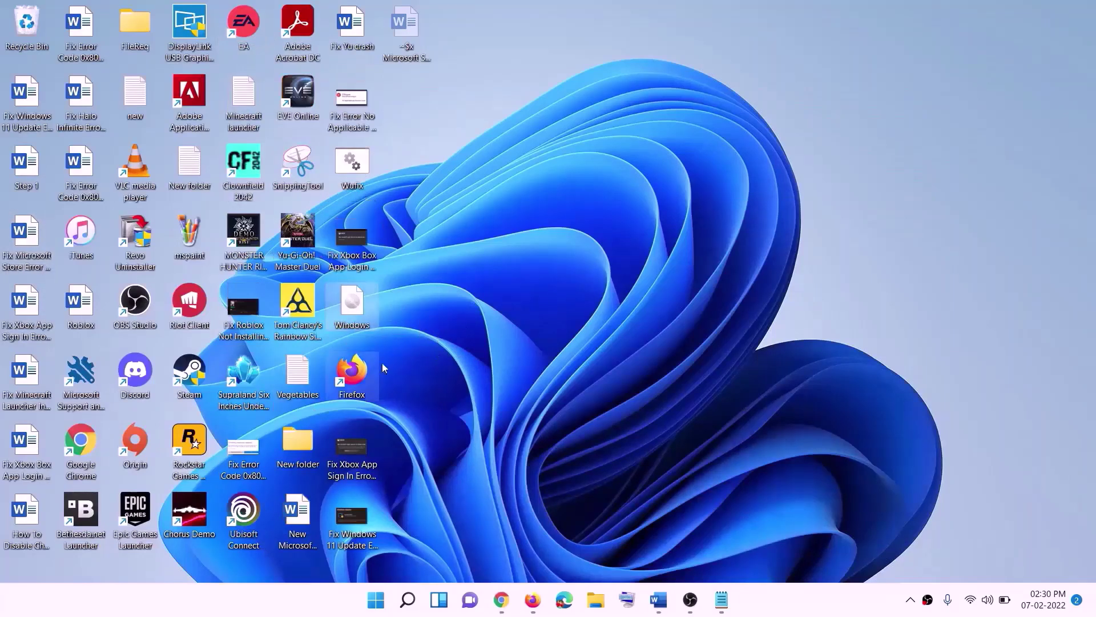
double_click(353, 307)
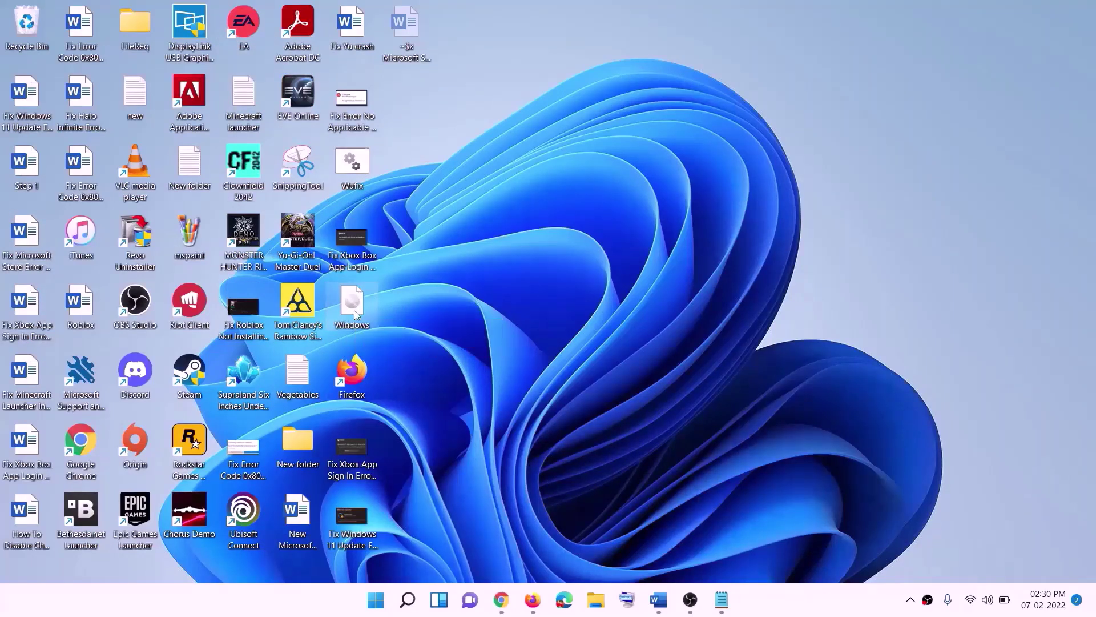
Run setup from the mounted ESD-ISO drive and continue past the Install Windows 11 page
click(346, 398)
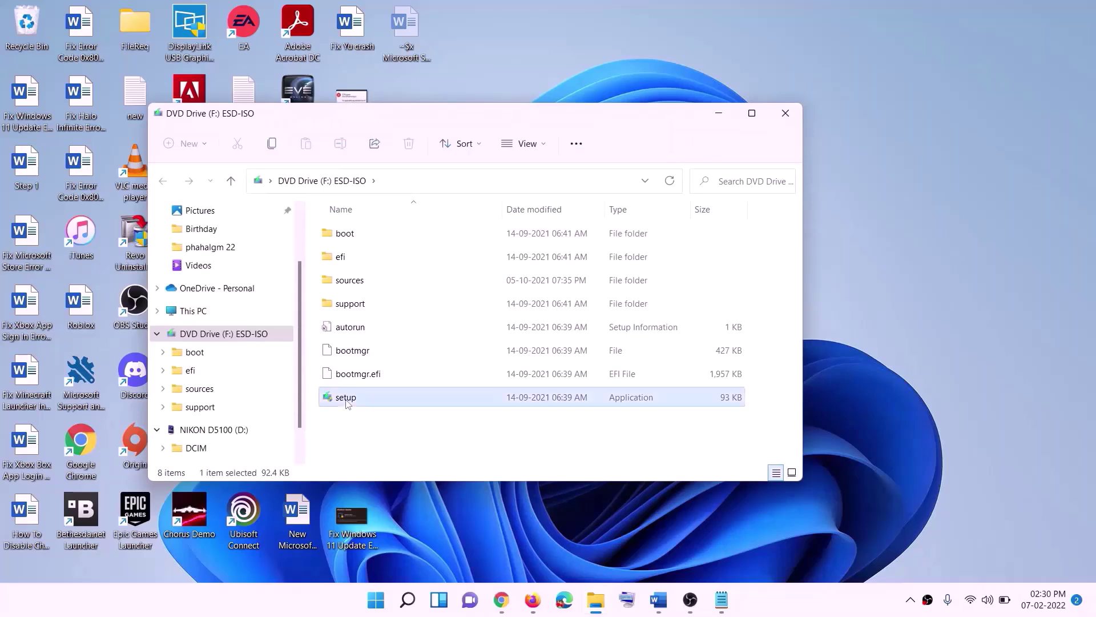
double_click(378, 398)
click(455, 449)
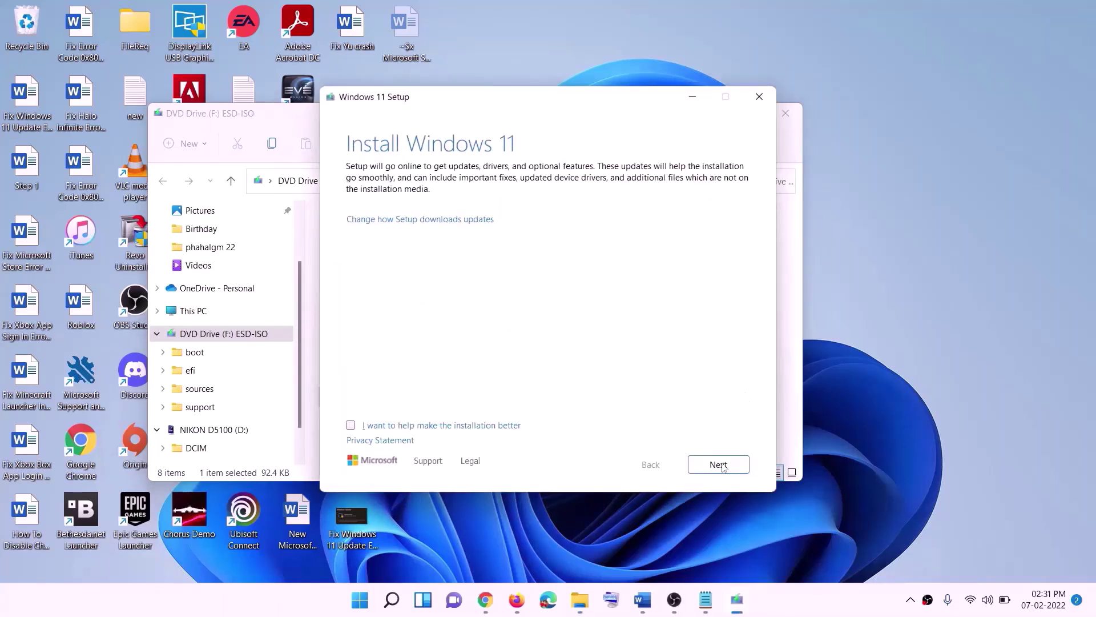
click(718, 464)
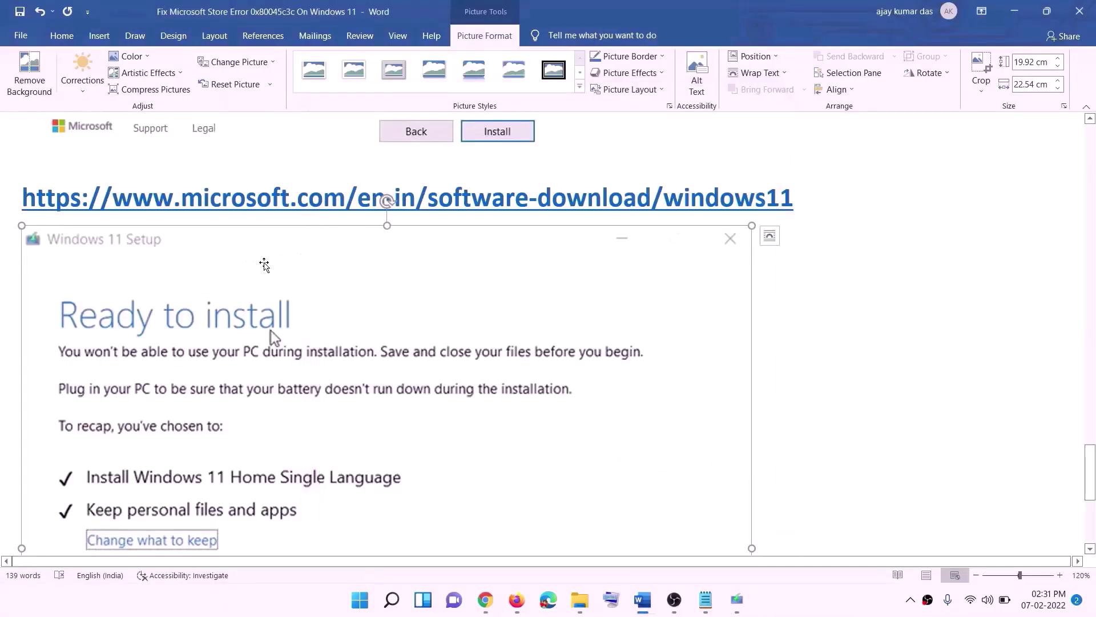
Review the Ready to install screenshot in the Word document, including what is kept and the Install option
scroll(254, 286, down, 2)
scroll(254, 285, down, 2)
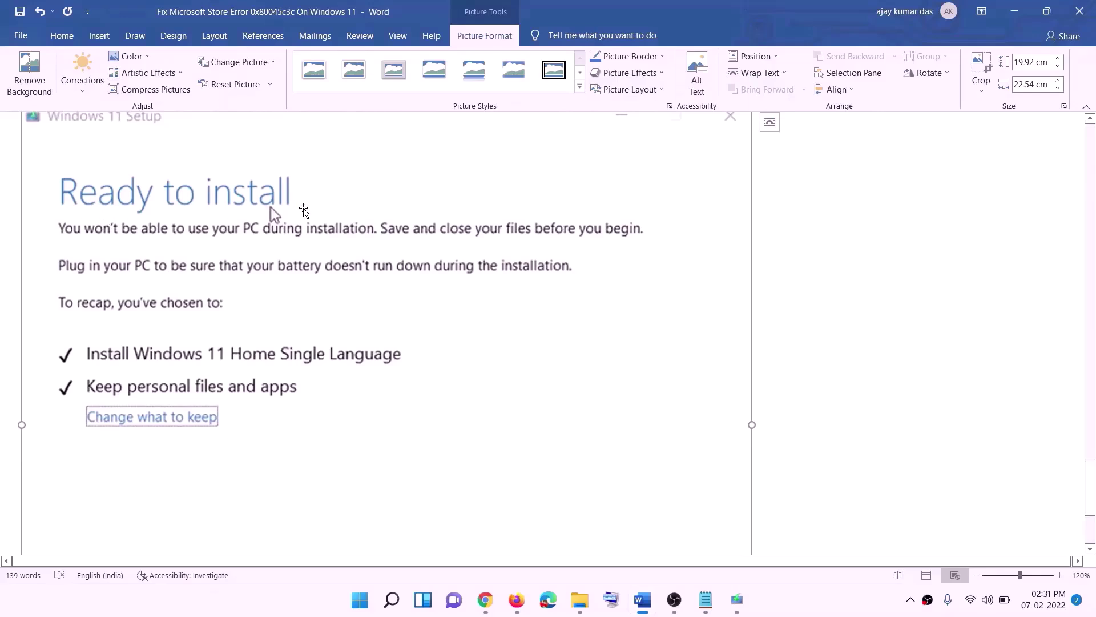
scroll(239, 330, down, 1)
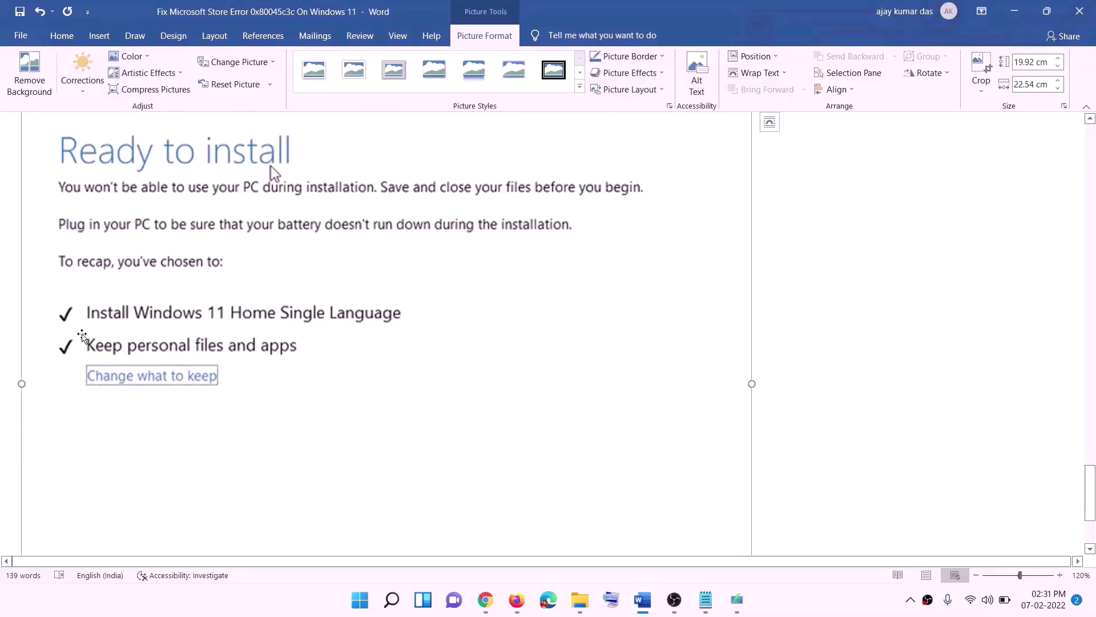
scroll(386, 357, down, 2)
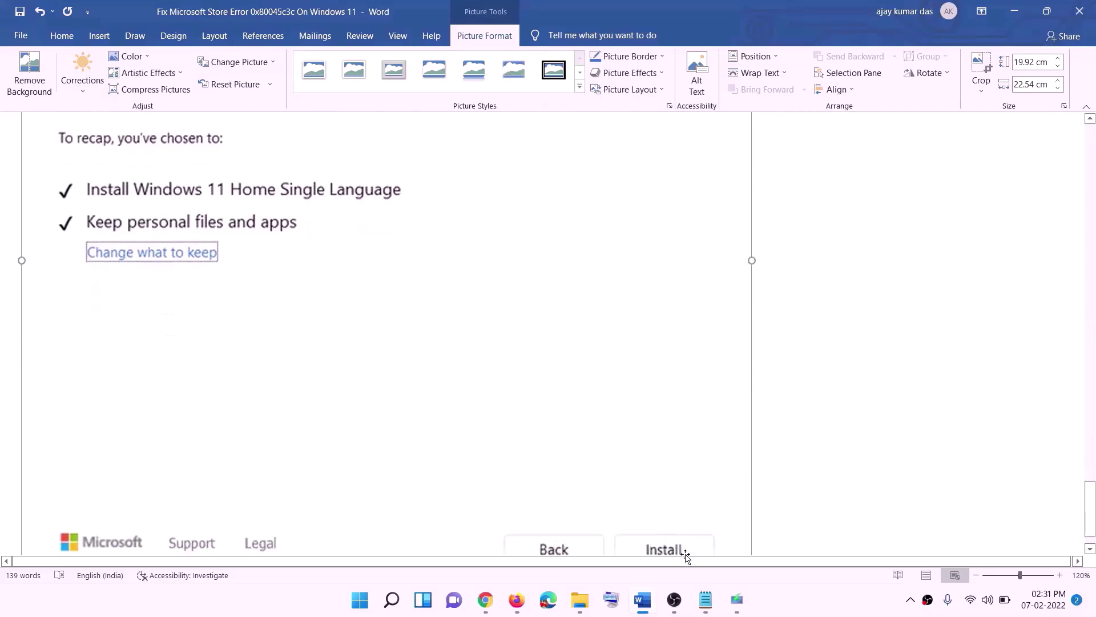
scroll(583, 427, up, 5)
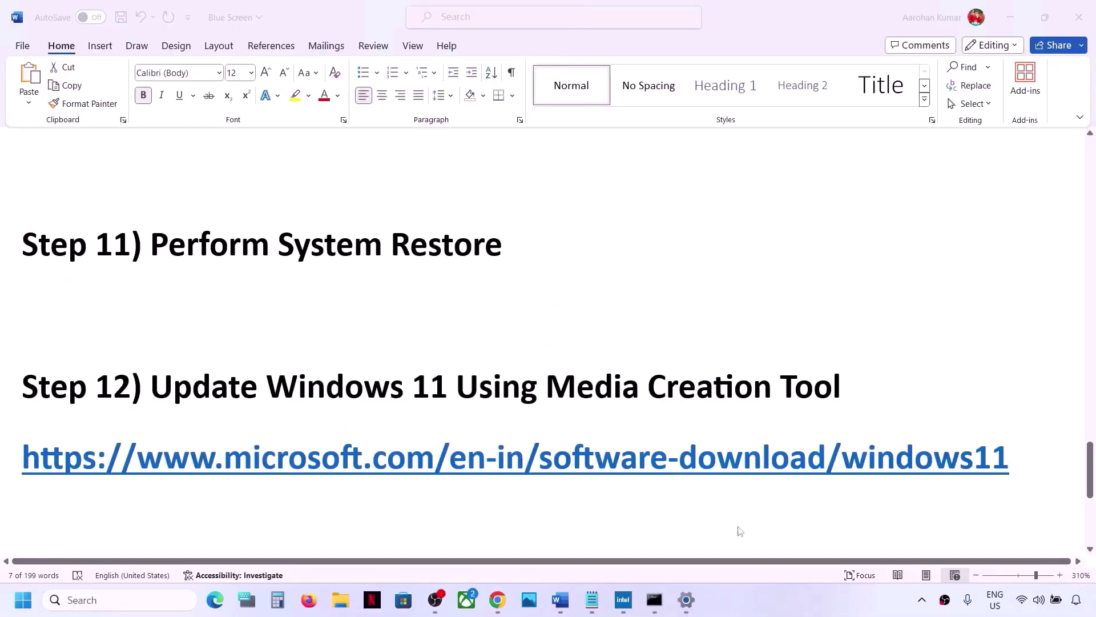
Go to Step 13 in the Blue Screen document and highlight the clean installation title and the note about data loss
scroll(571, 454, down, 5)
scroll(326, 286, down, 1)
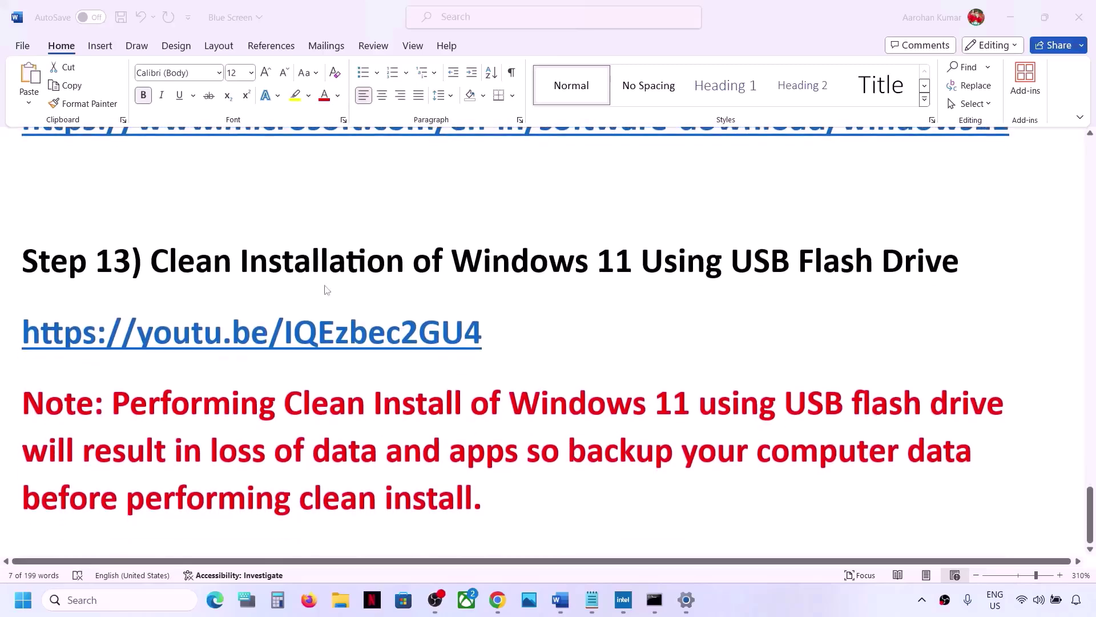
click(150, 264)
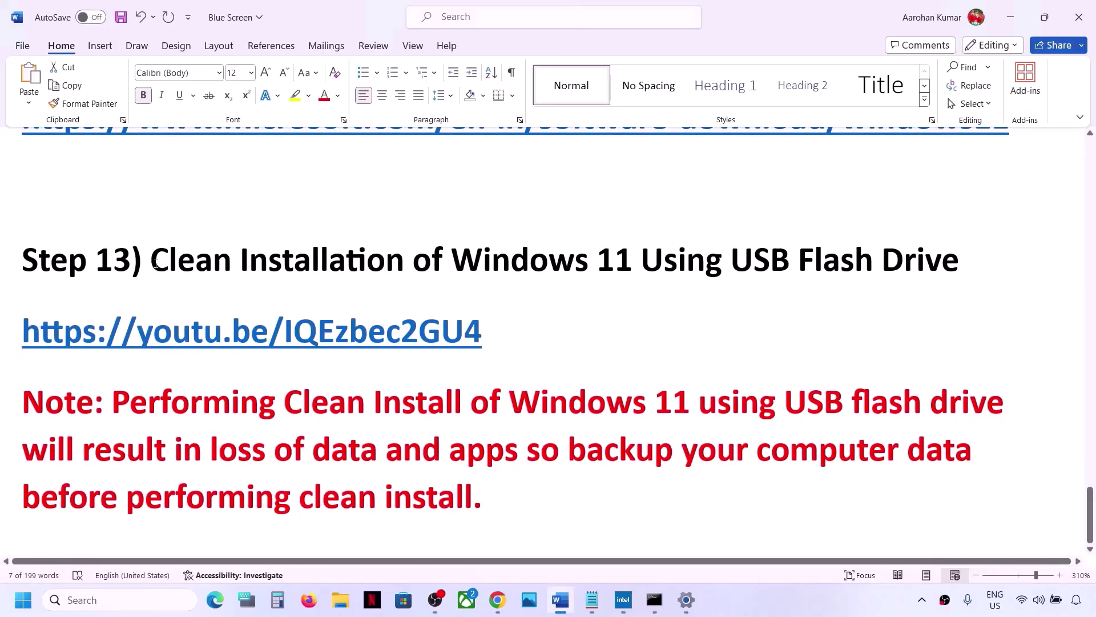
drag(156, 264, 968, 266)
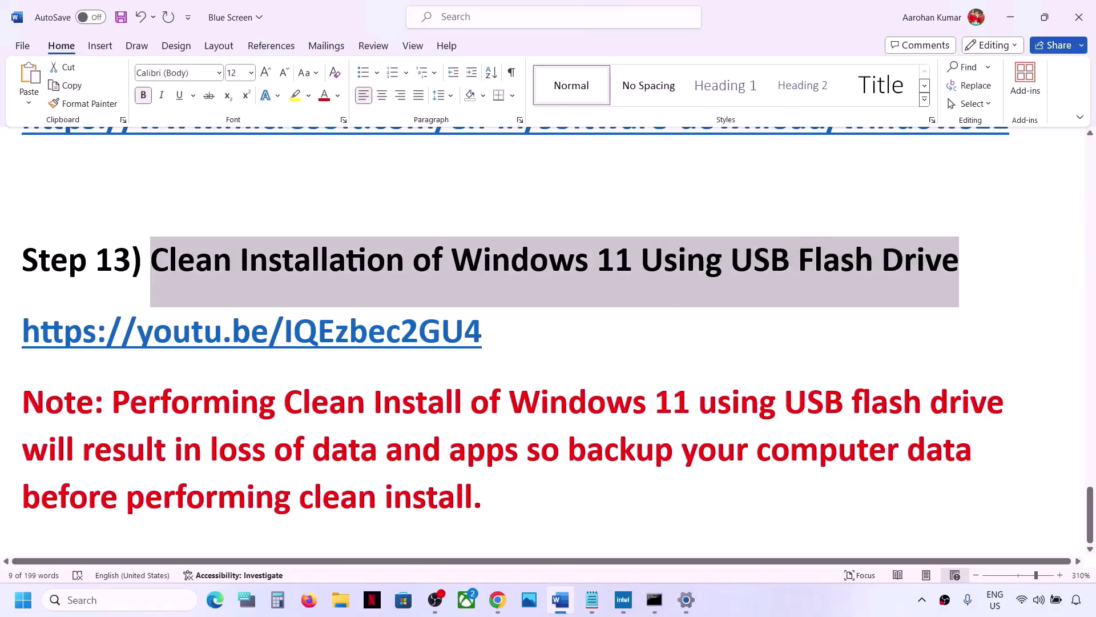
drag(114, 402, 483, 492)
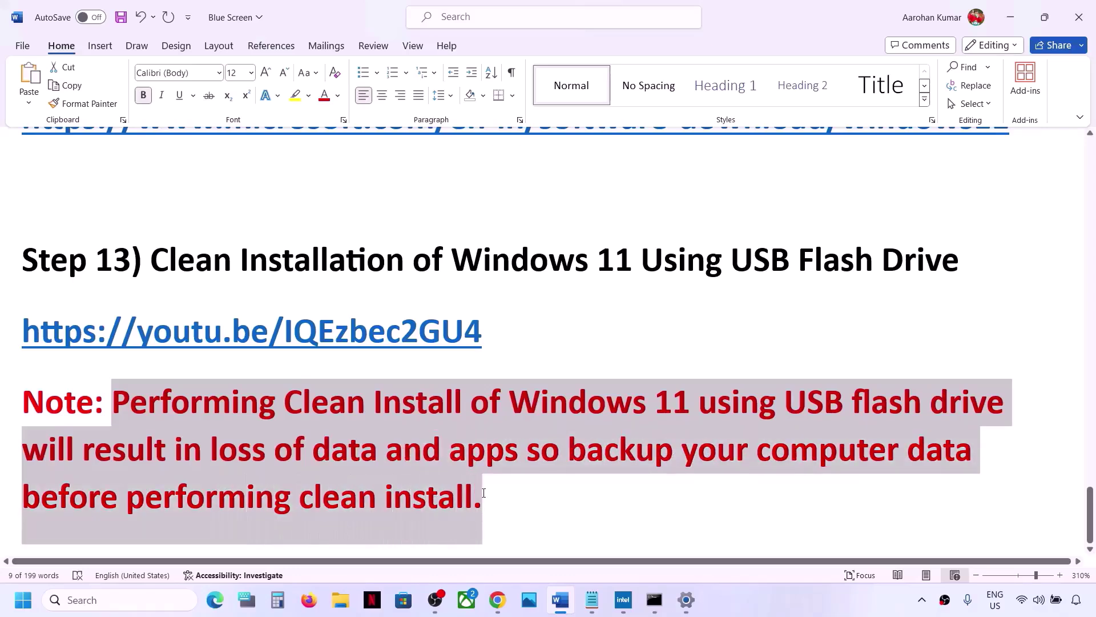
click(756, 608)
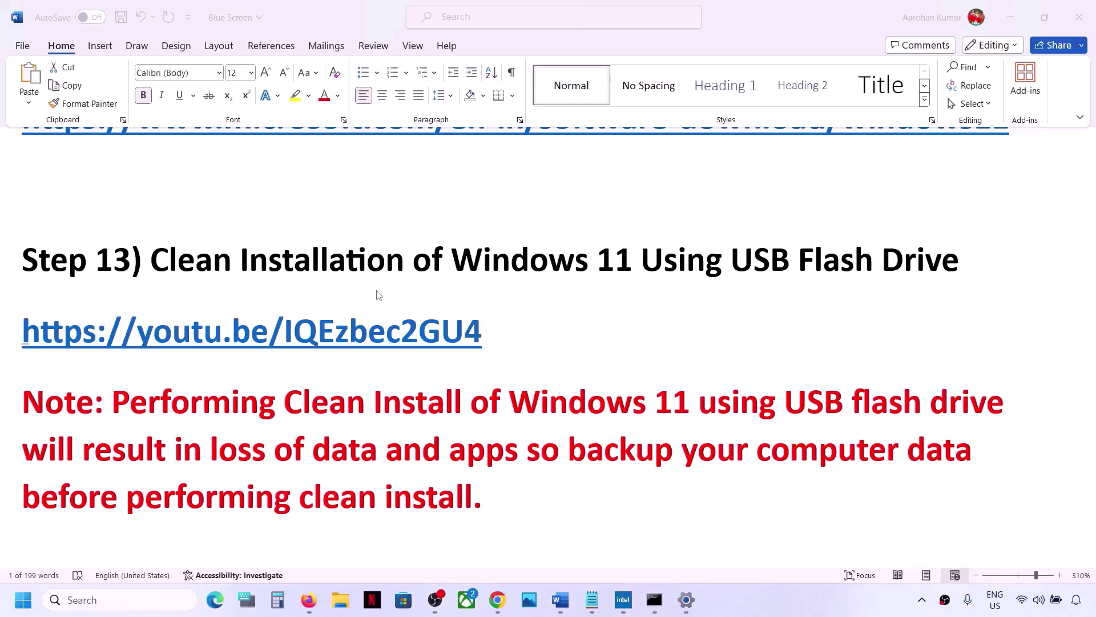
Select the YouTube link under Step 13, view the Windows 11 USB flash drive installation video result in Chrome, and return to Word
triple_click(492, 335)
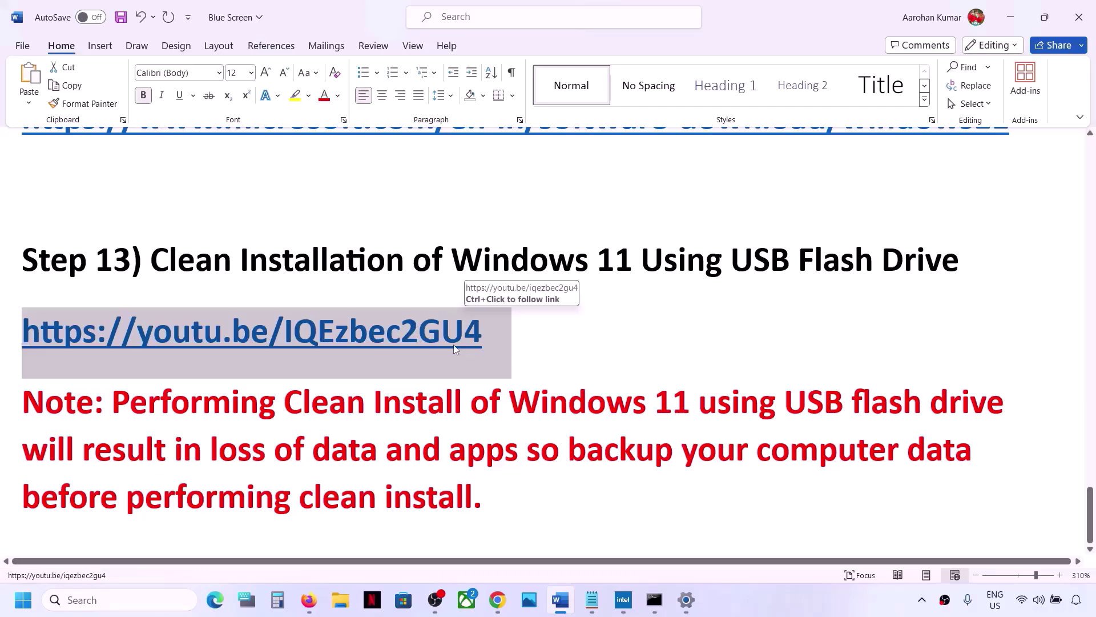
click(497, 599)
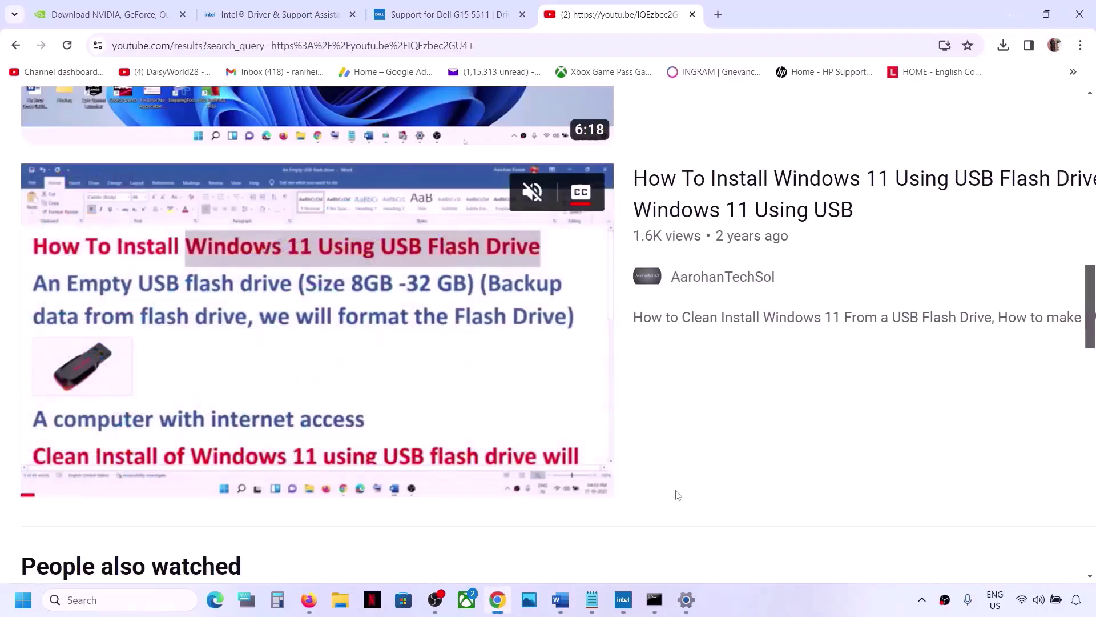
mouse_move(836, 180)
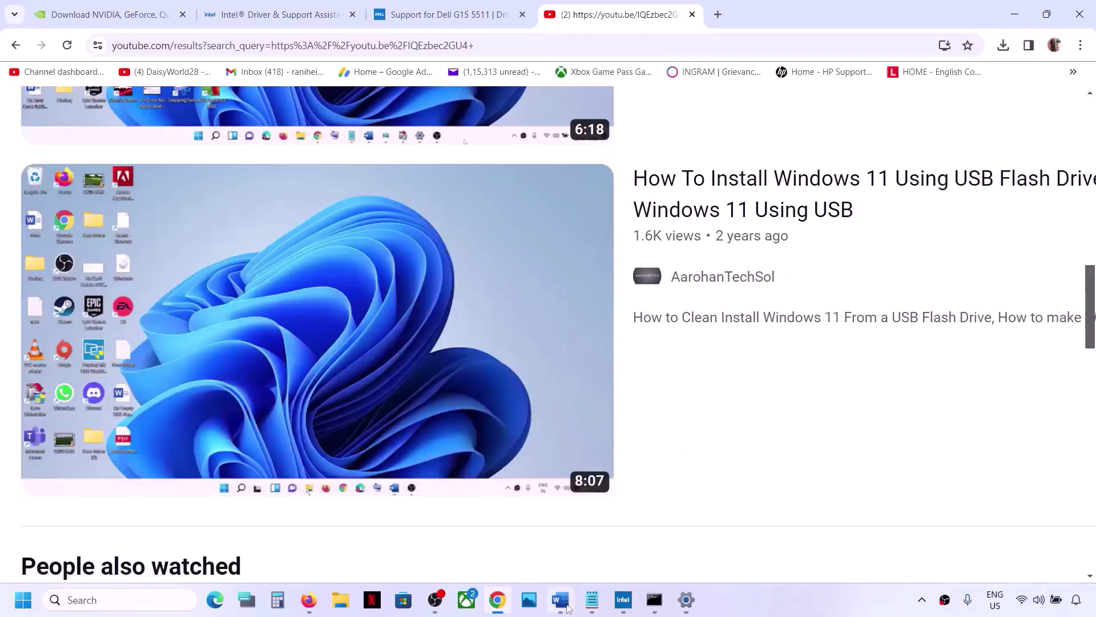
mouse_move(624, 600)
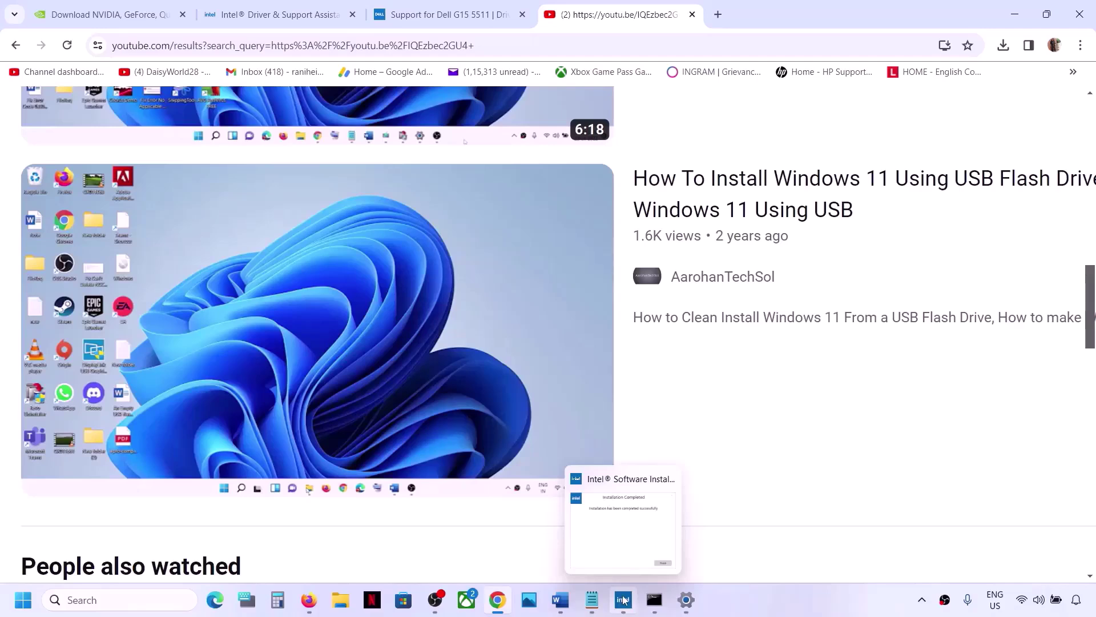
click(561, 600)
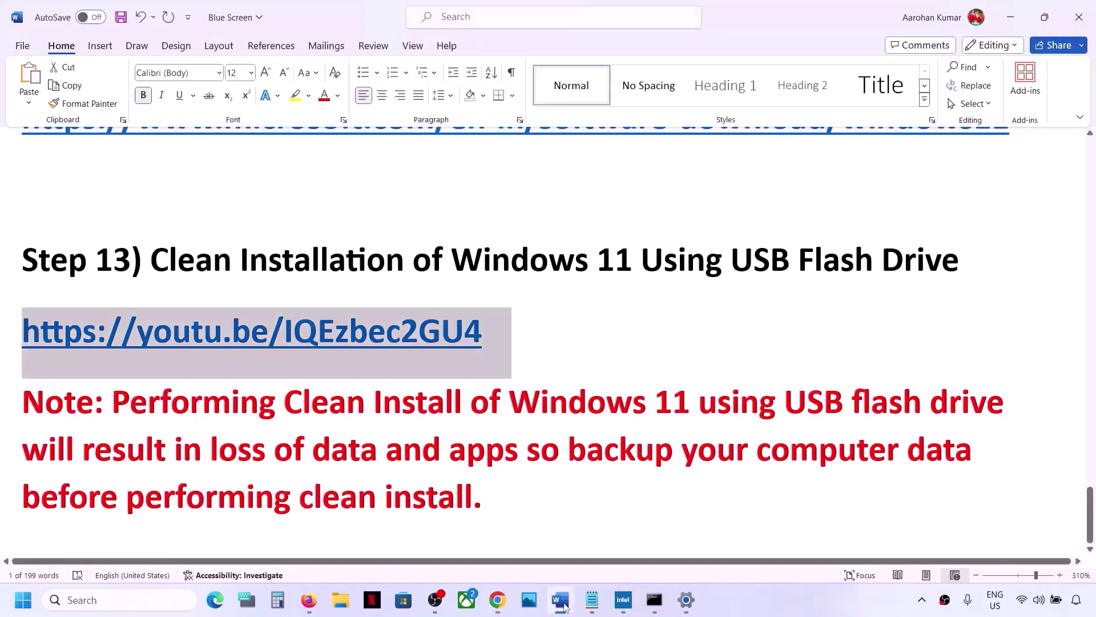